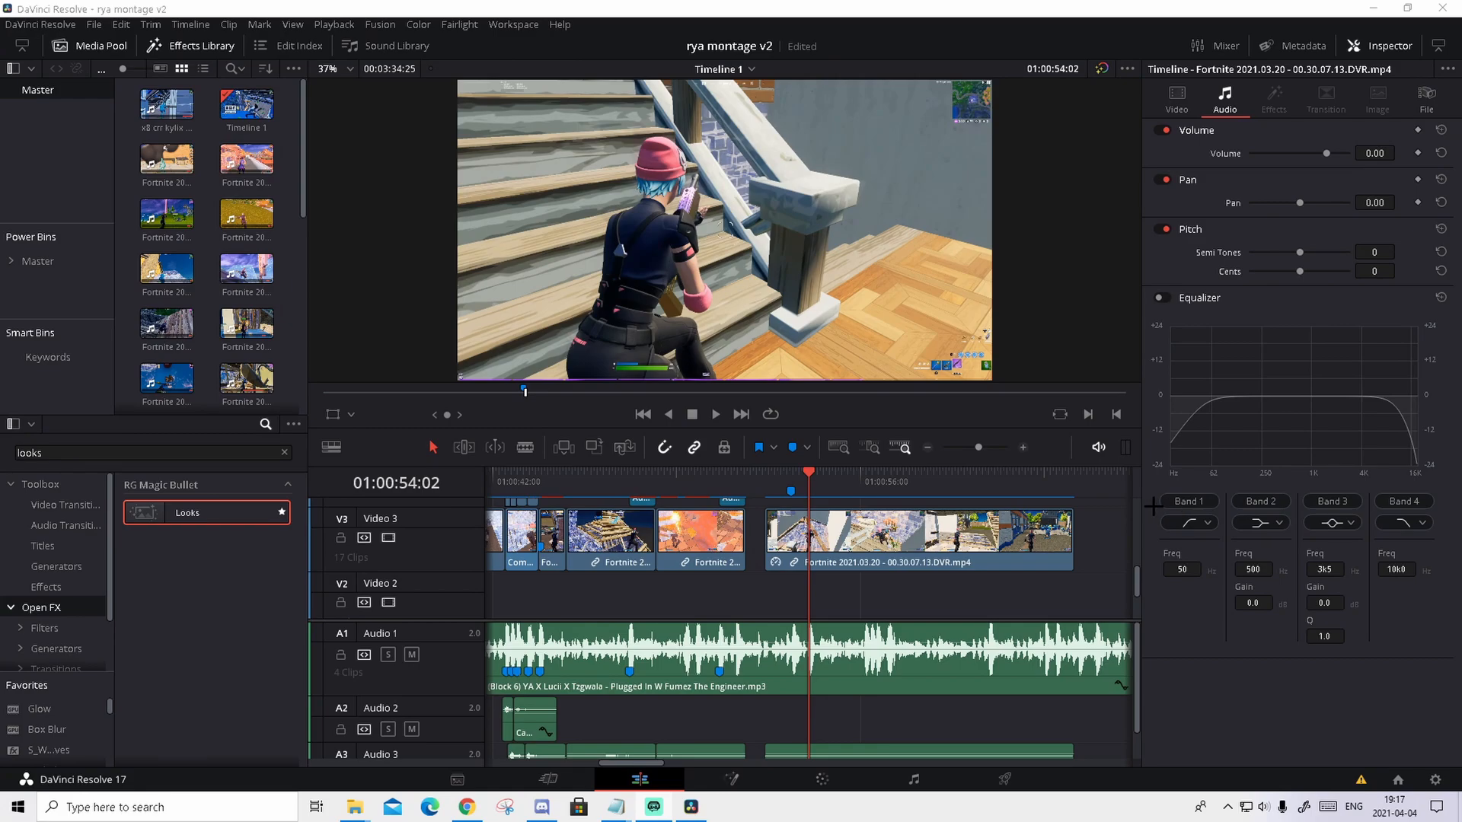
Add a marker to the song clip on Audio 1 at the beat at 01:00:54:02
{"action": "left_click", "coordinate": [905, 687]}
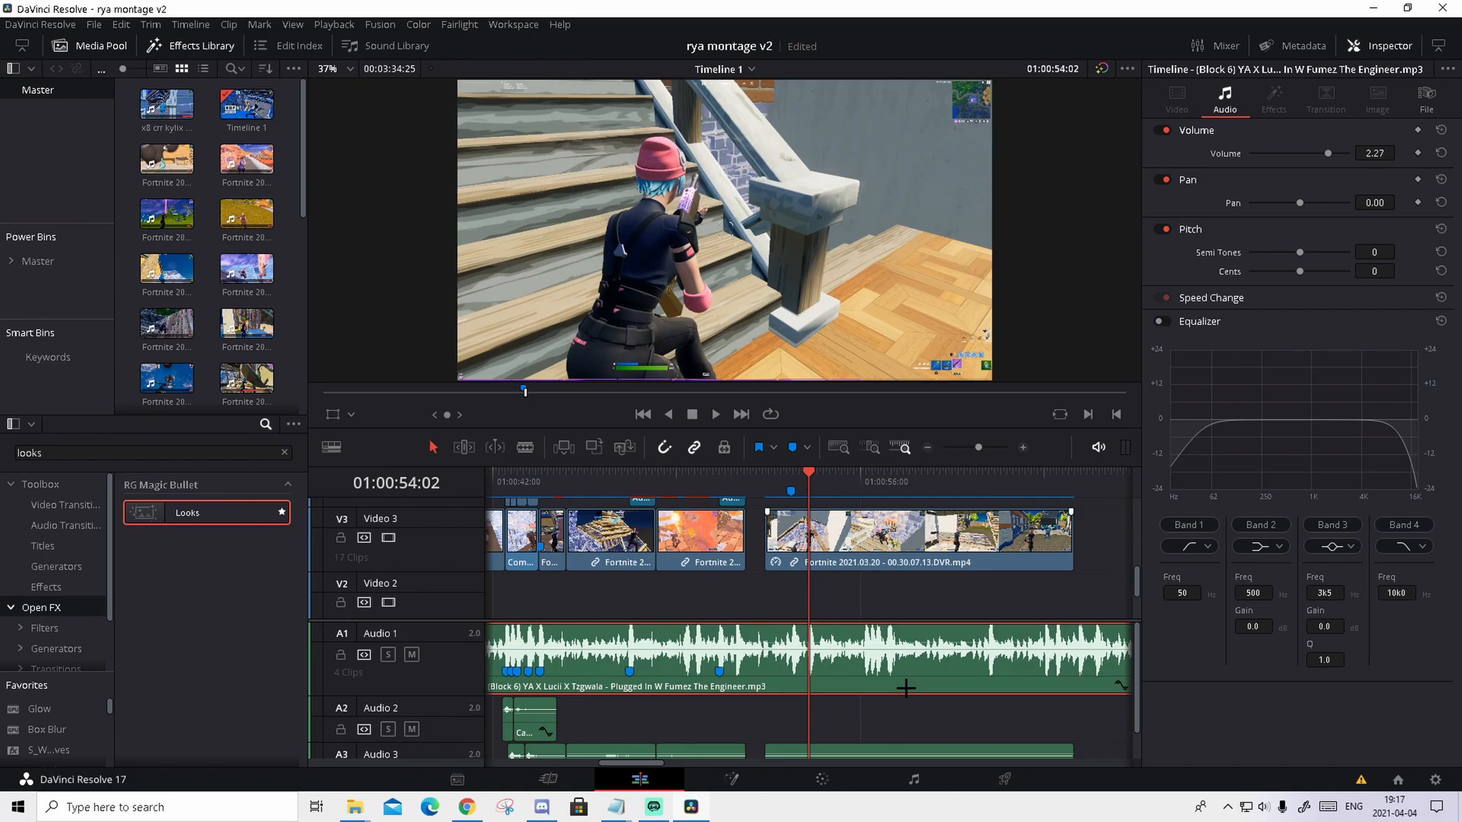
{"action": "key", "text": "m"}
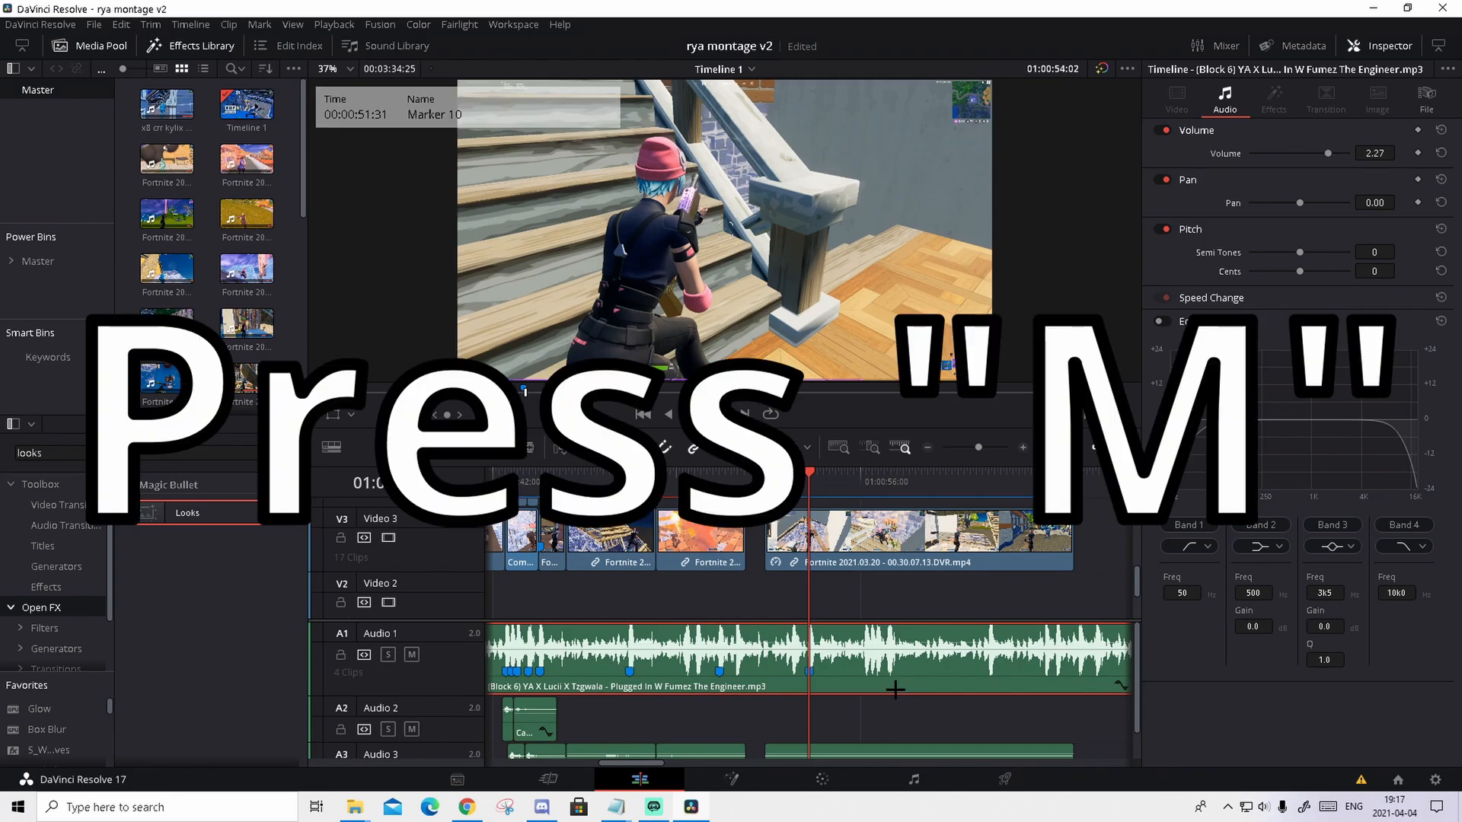
Find the frame where the shot hits in the gameplay clip on Video 3, at 01:00:54:45, and mark it on the clip
{"action": "left_click", "coordinate": [855, 526]}
{"action": "left_click", "coordinate": [855, 525]}
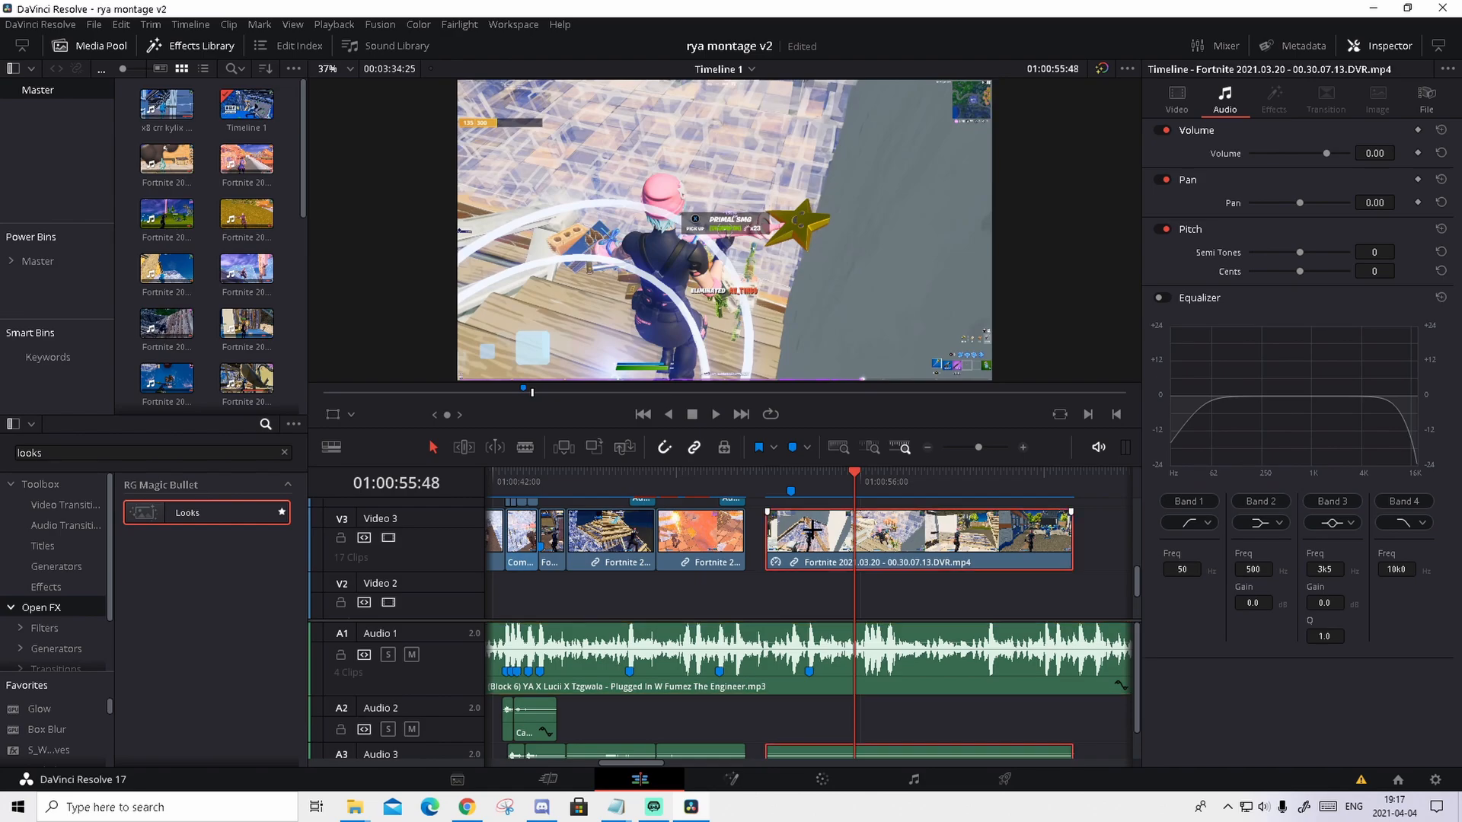
{"action": "left_click", "coordinate": [824, 481]}
{"action": "key", "text": "Right"}
{"action": "key", "text": "Right"}
{"action": "key", "text": "Right"}
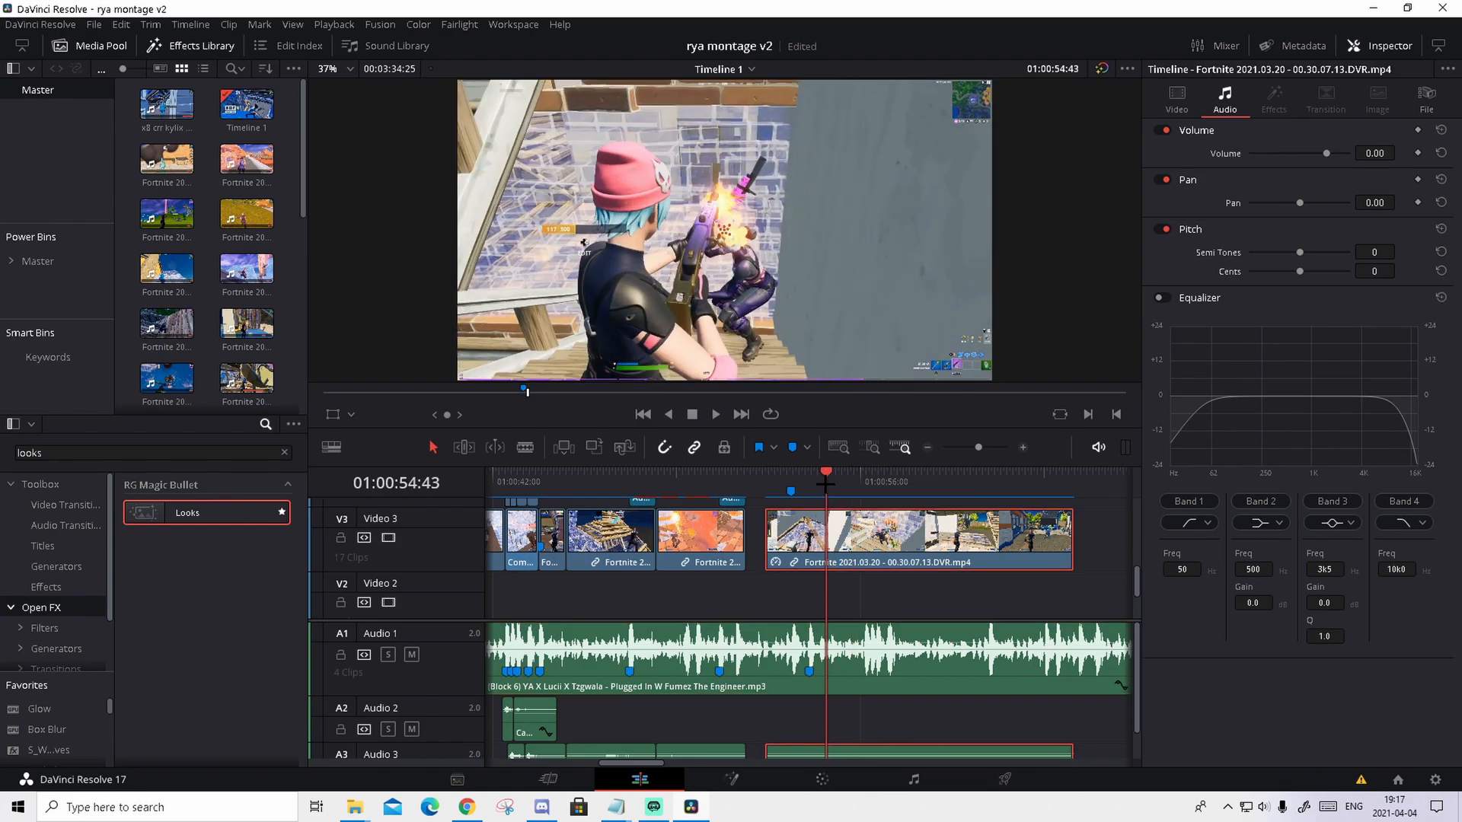
{"action": "key", "text": "Right"}
{"action": "key", "text": "Right"}
{"action": "scroll", "coordinate": [689, 198], "scroll_direction": "up", "scroll_amount": 2}
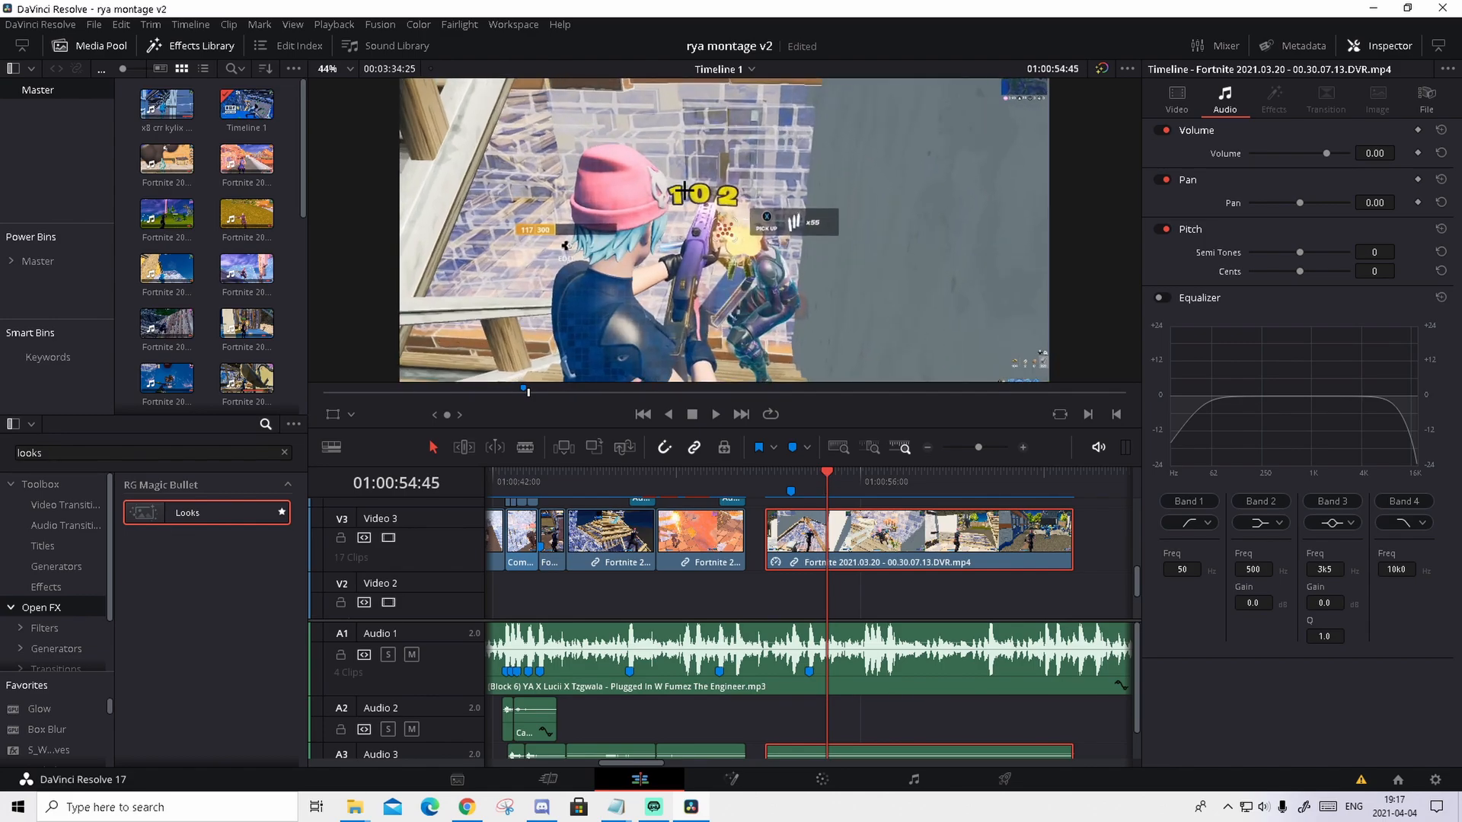
{"action": "scroll", "coordinate": [688, 198], "scroll_direction": "down", "scroll_amount": 1}
{"action": "scroll", "coordinate": [689, 199], "scroll_direction": "down", "scroll_amount": 1}
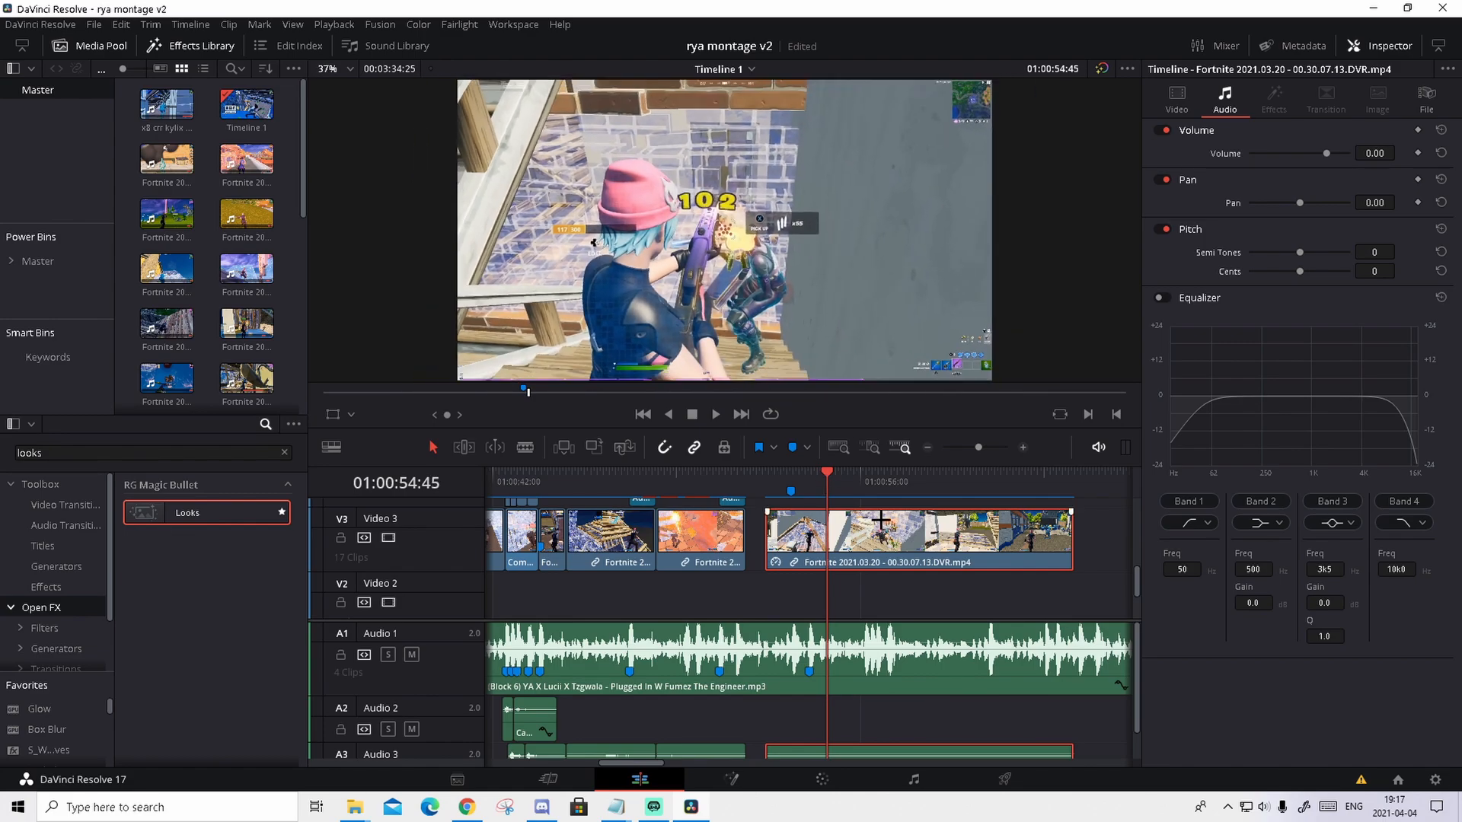
{"action": "key", "text": "m"}
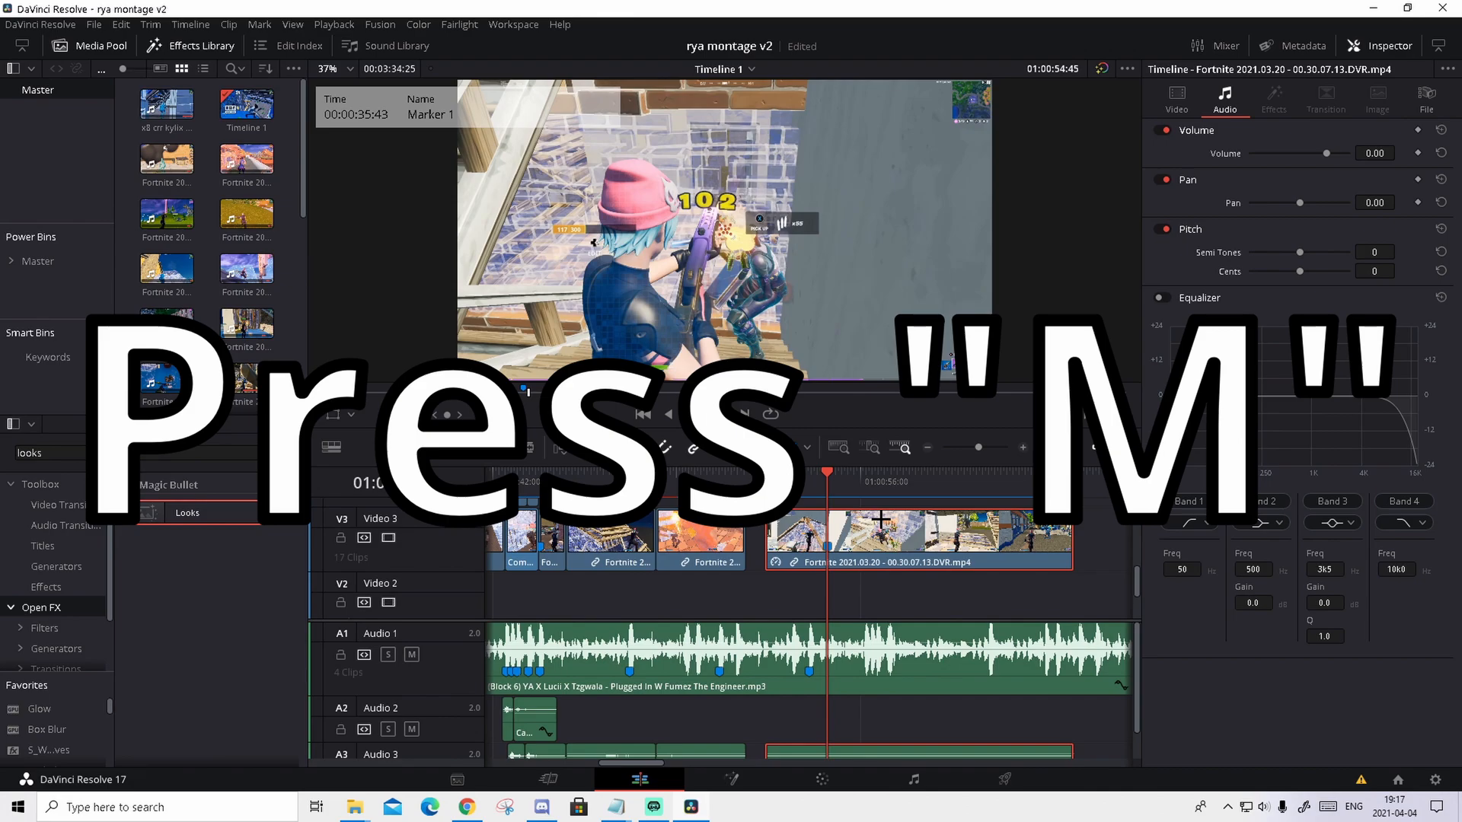
Move the gameplay clip earlier to align its marker with the song's beat marker, and adjust its start to meet the previous clip
{"action": "left_click_drag", "start_coordinate": [767, 550], "coordinate": [775, 543]}
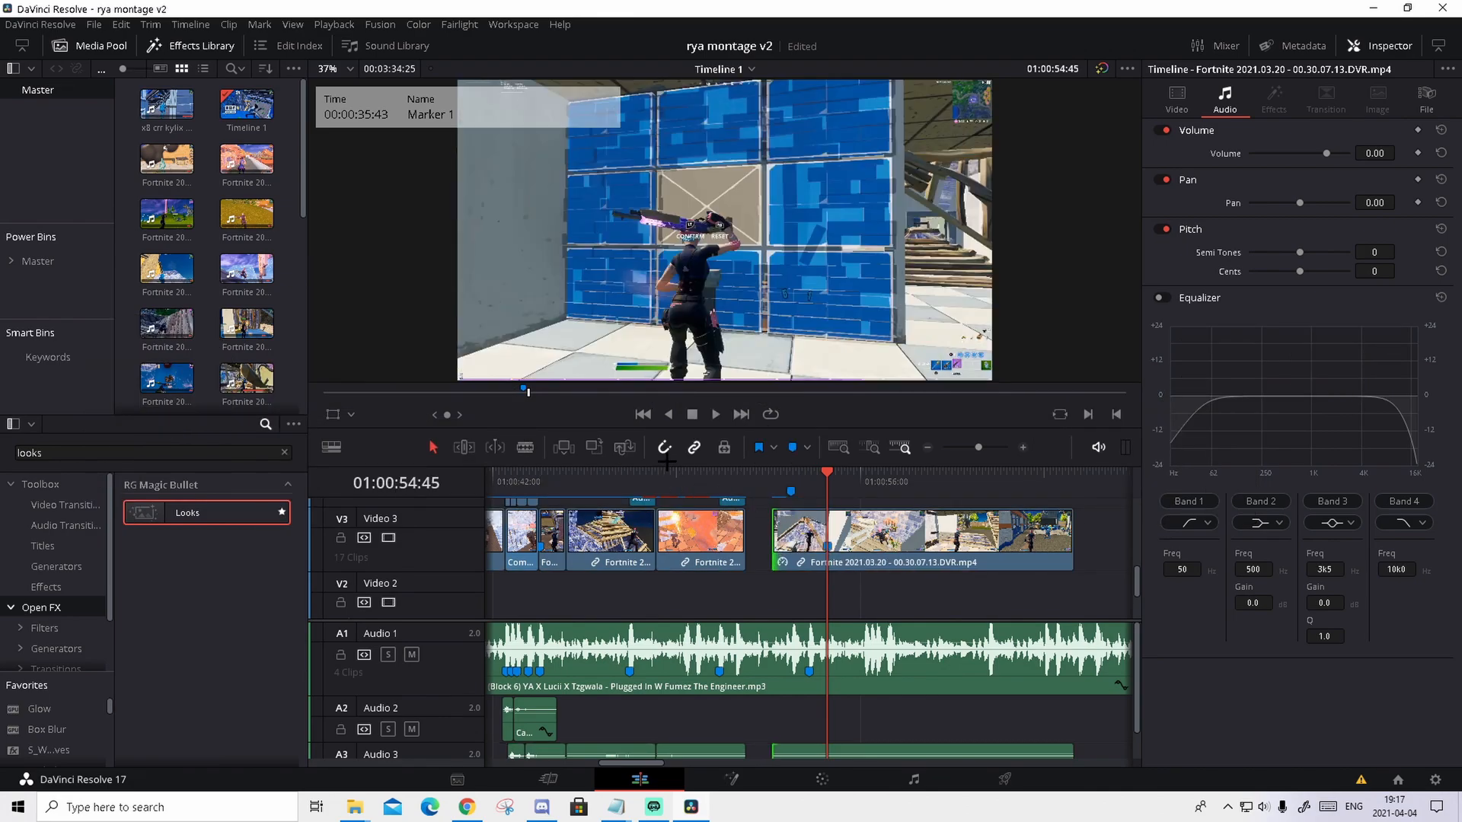
{"action": "left_click_drag", "start_coordinate": [923, 554], "coordinate": [888, 550]}
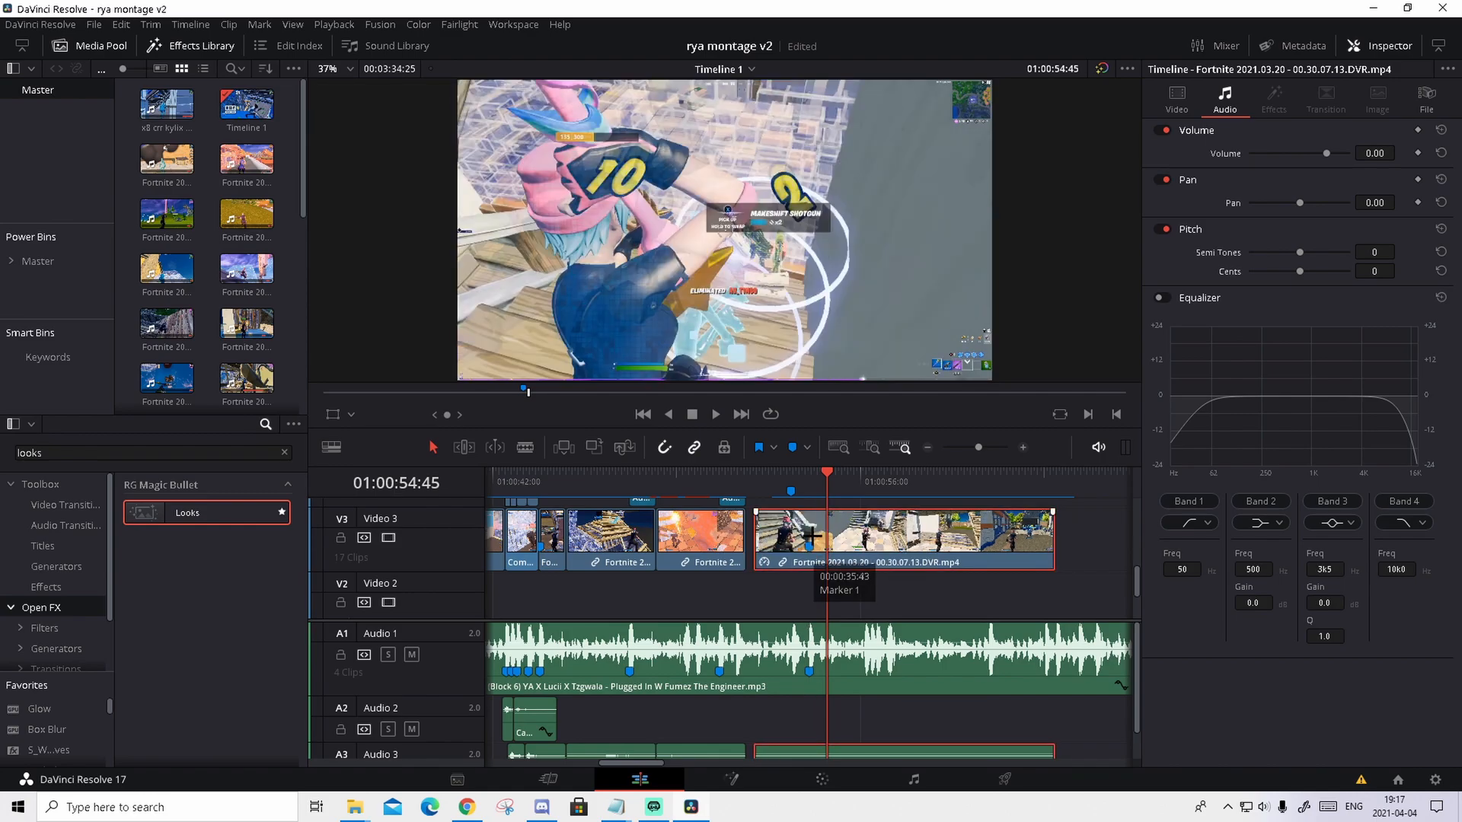
{"action": "left_click_drag", "start_coordinate": [765, 542], "coordinate": [758, 542]}
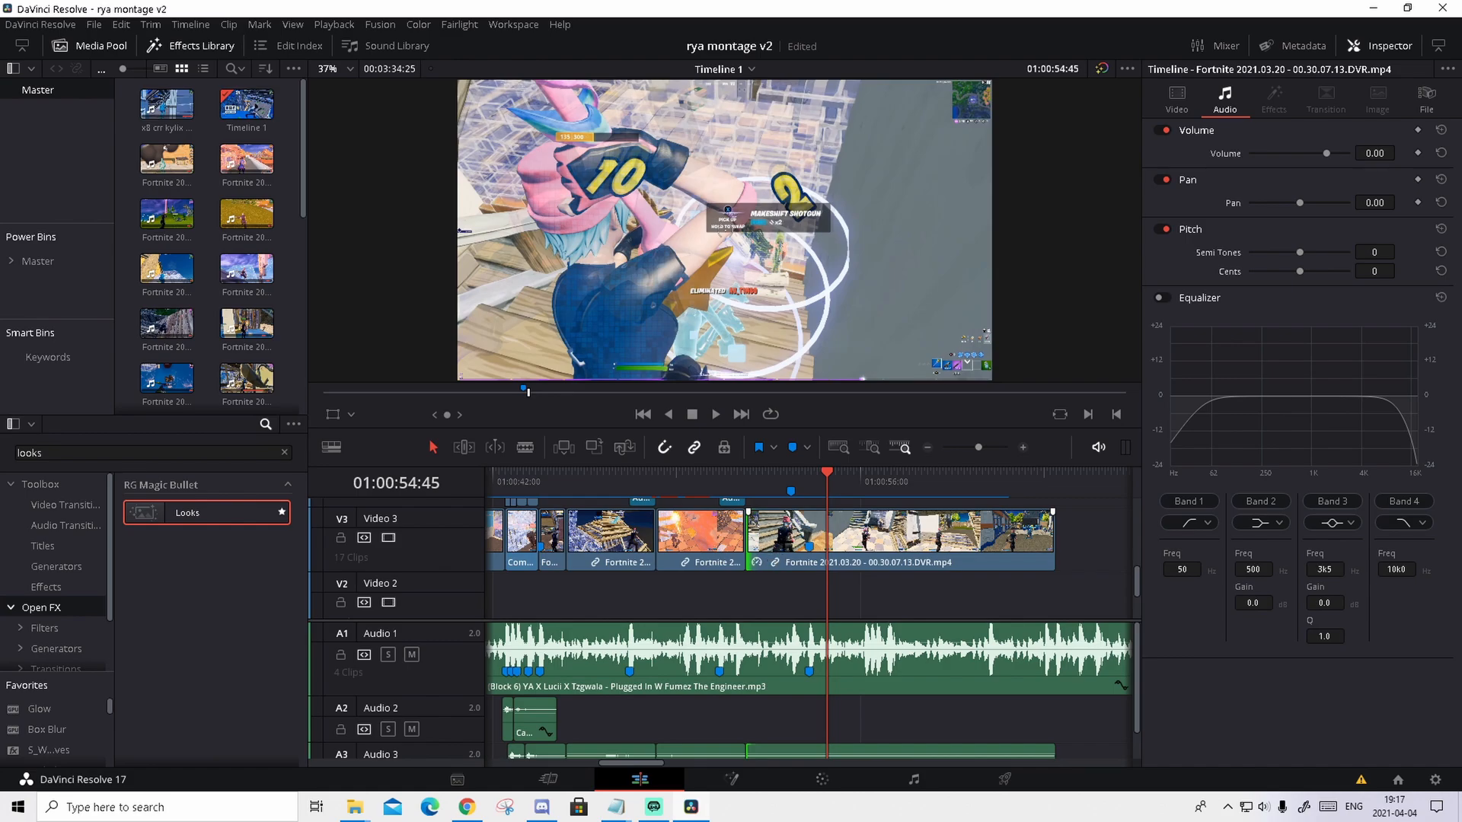
{"action": "left_click", "coordinate": [839, 524]}
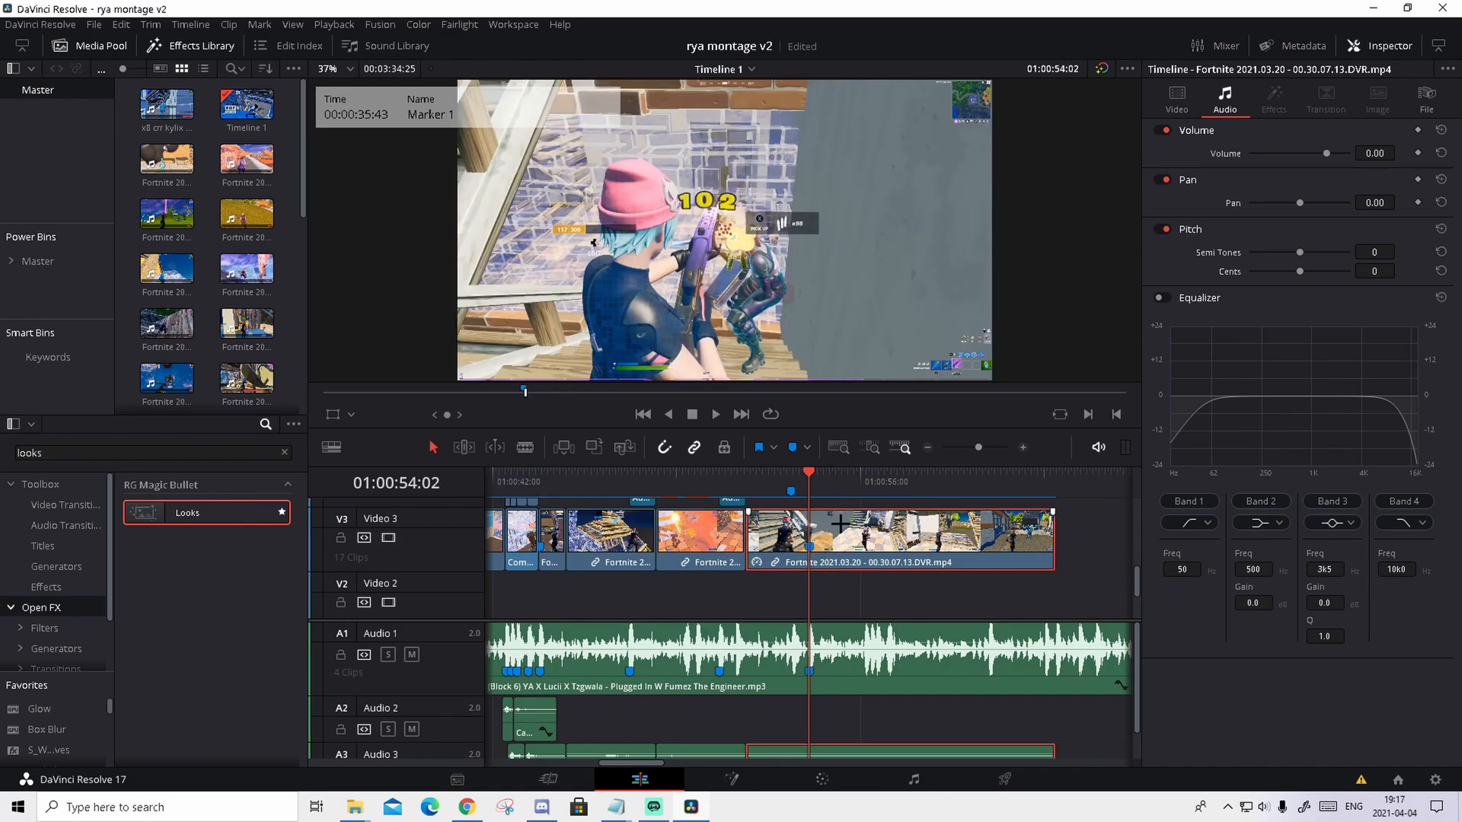
Show the retime controls on the gameplay clip and add a speed point at the shot marker at 01:00:54:02
{"action": "left_click_drag", "start_coordinate": [980, 447], "coordinate": [984, 447]}
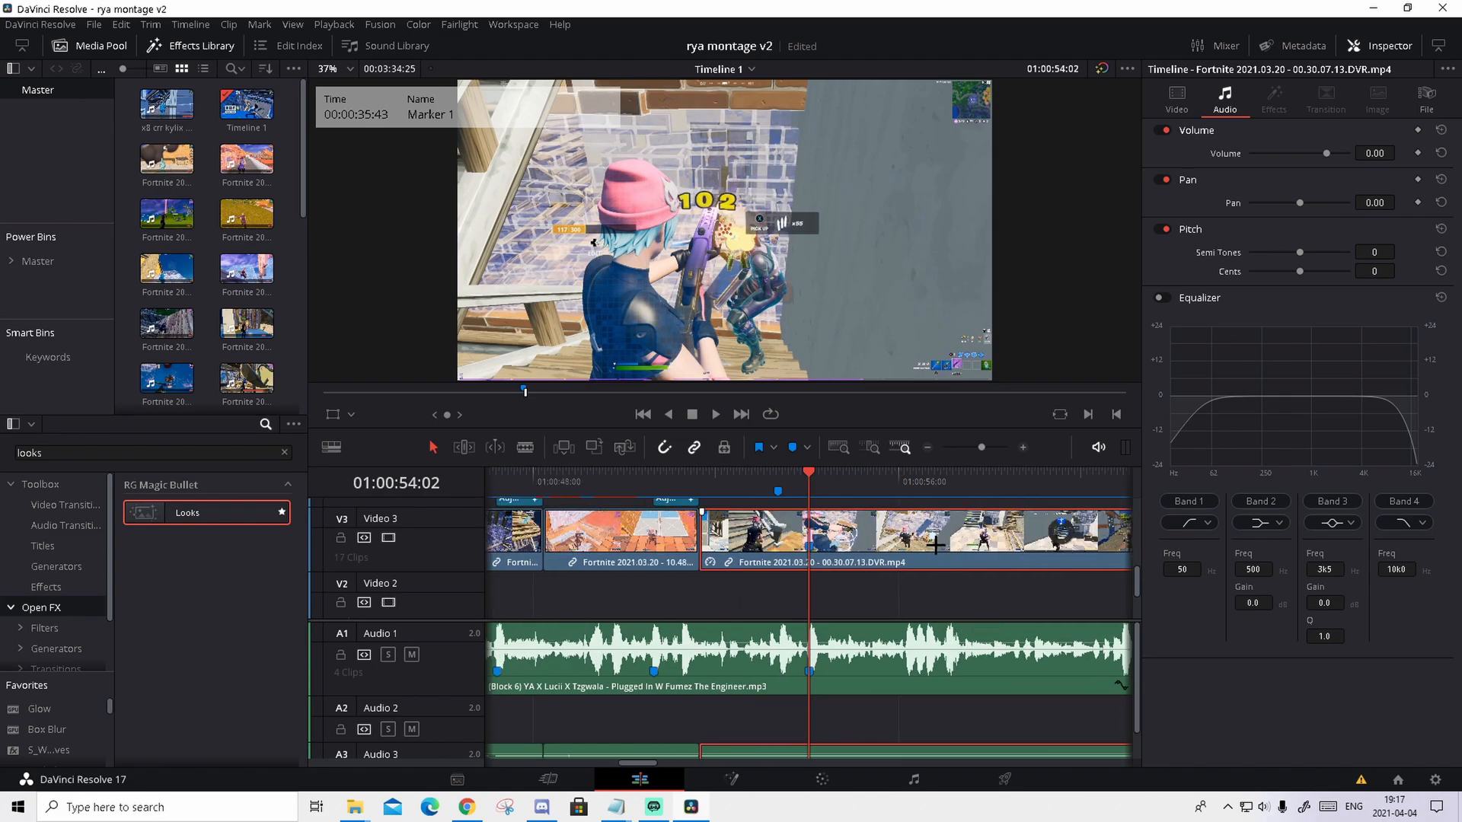
{"action": "key", "text": "ctrl+r"}
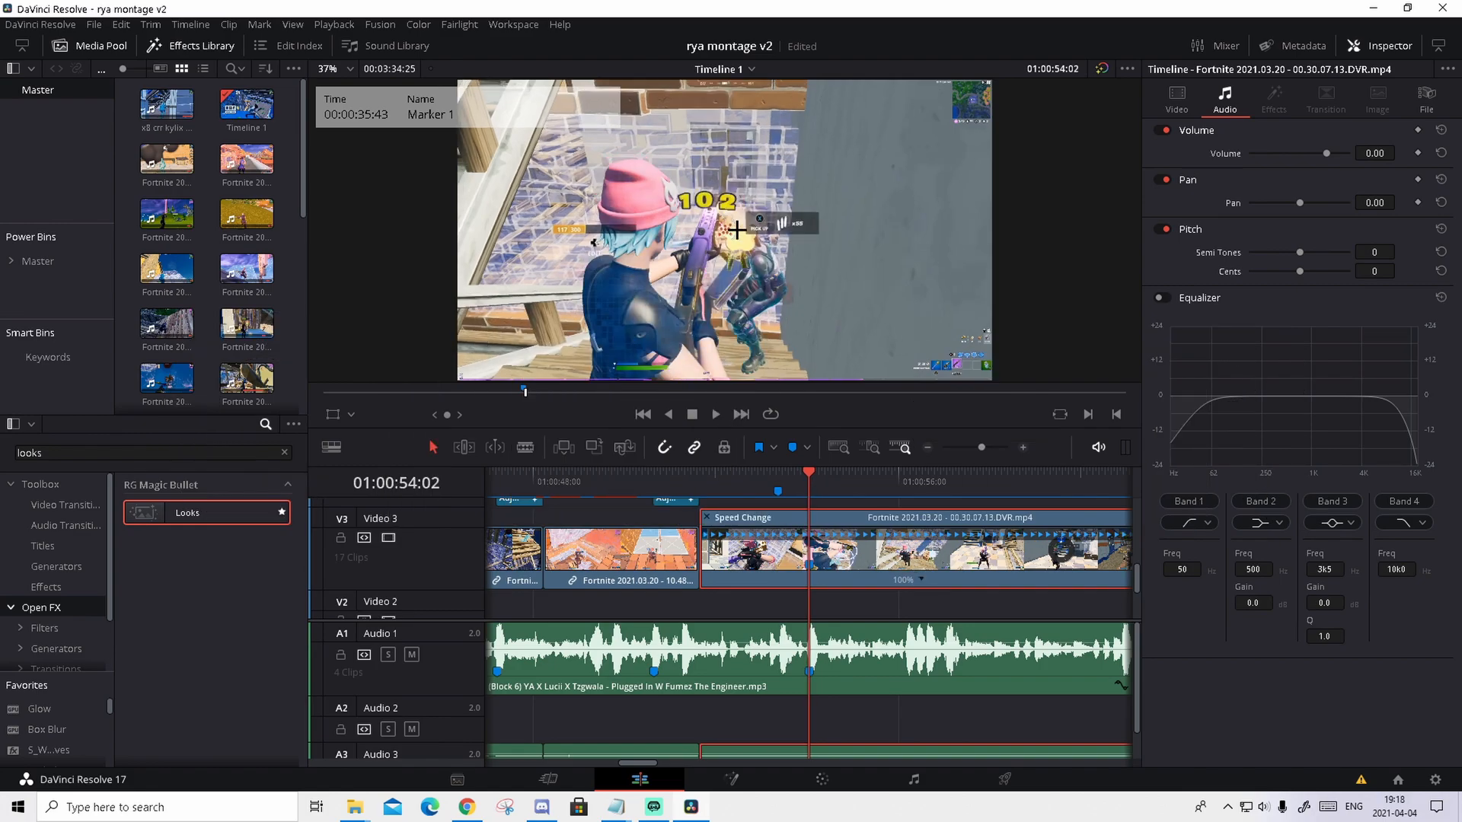
{"action": "left_click", "coordinate": [924, 578]}
{"action": "left_click", "coordinate": [963, 603]}
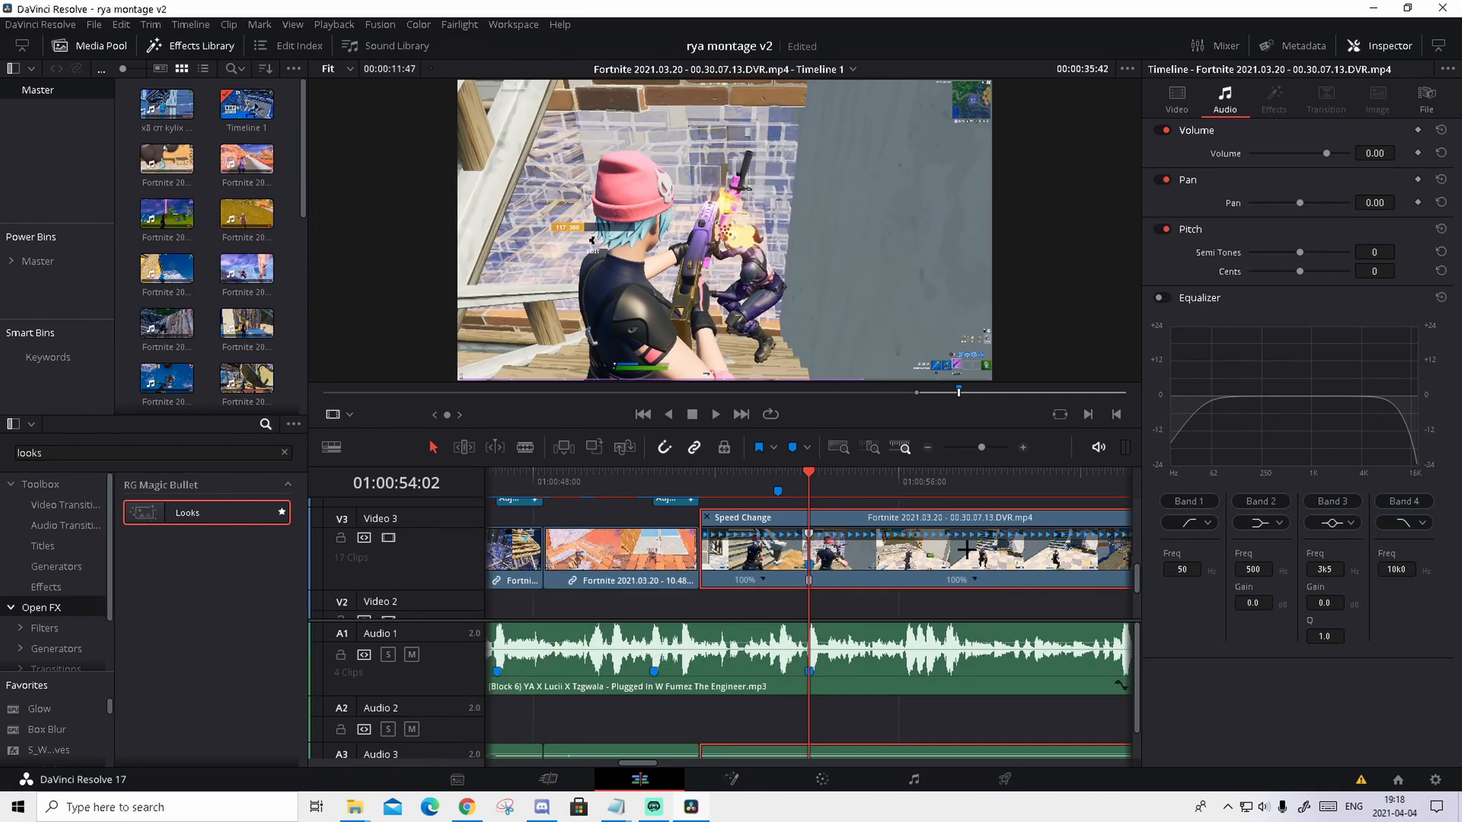
Add a speed point to the gameplay clip before the shot at 01:00:53:33
{"action": "left_click", "coordinate": [786, 471]}
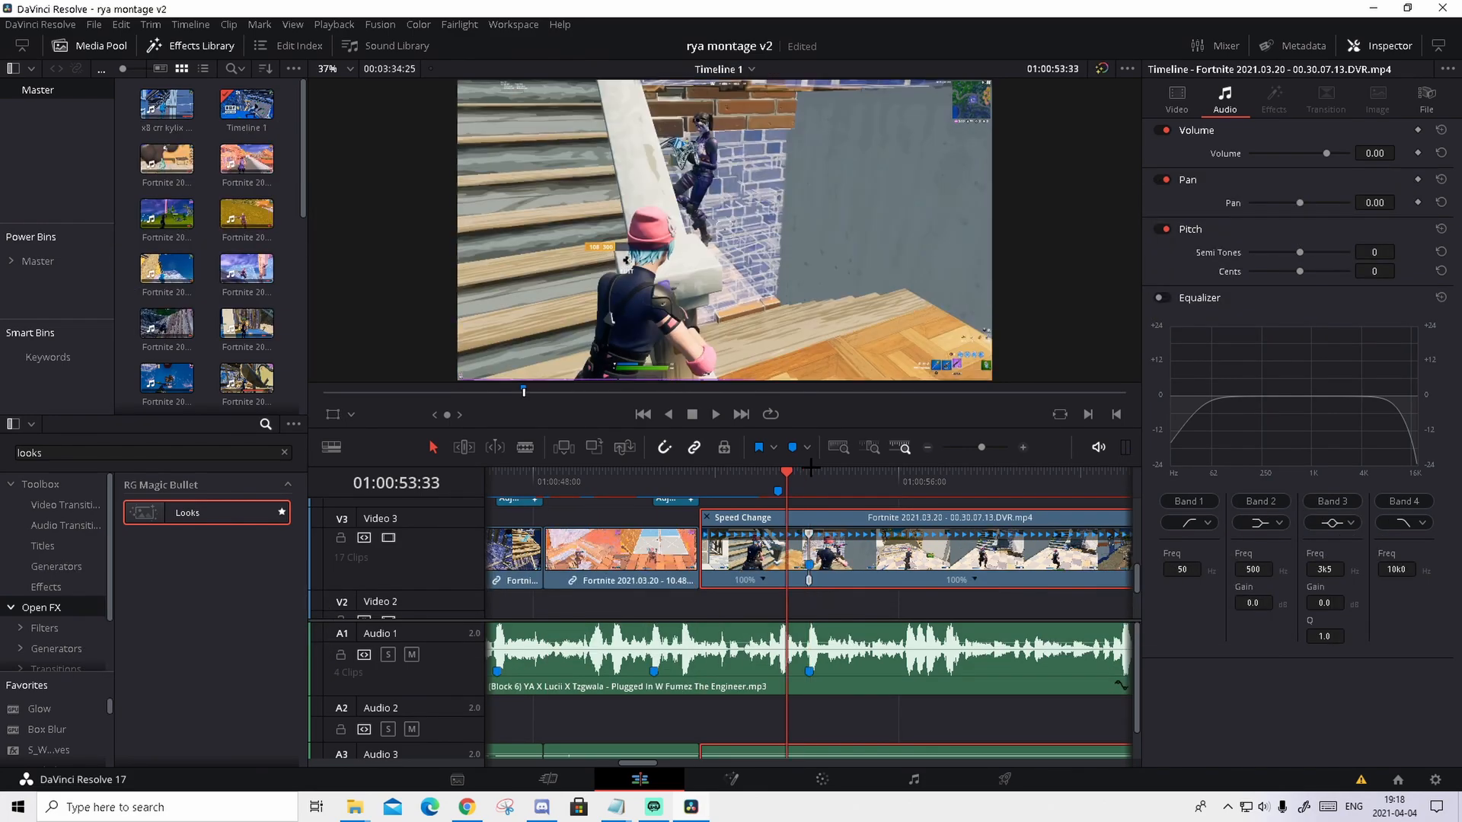
{"action": "left_click", "coordinate": [766, 581]}
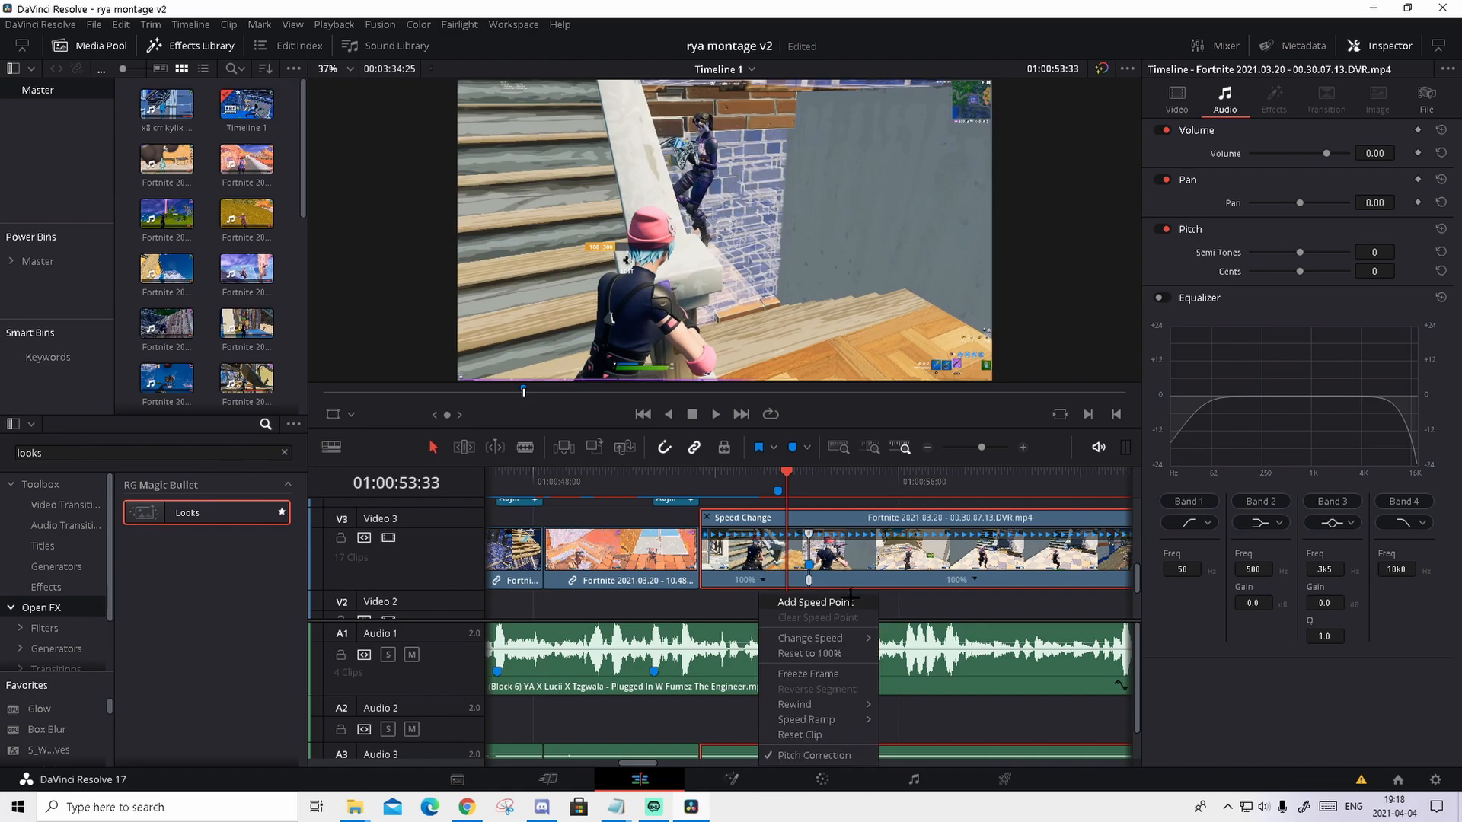
{"action": "left_click", "coordinate": [814, 598]}
Add another speed point at 01:00:53:47, about midway between the two existing speed points
{"action": "left_click", "coordinate": [1021, 446]}
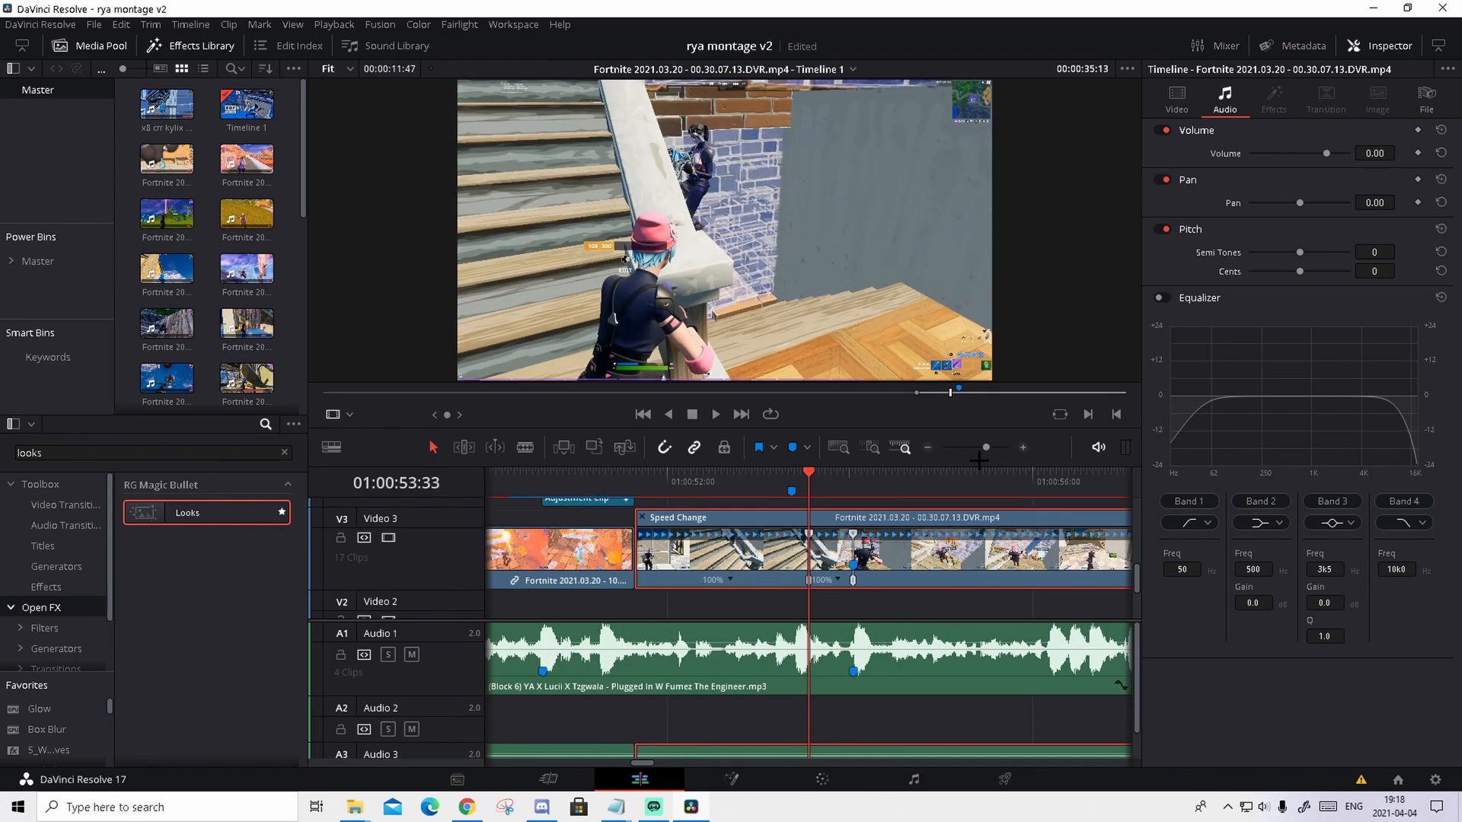
{"action": "left_click", "coordinate": [833, 475]}
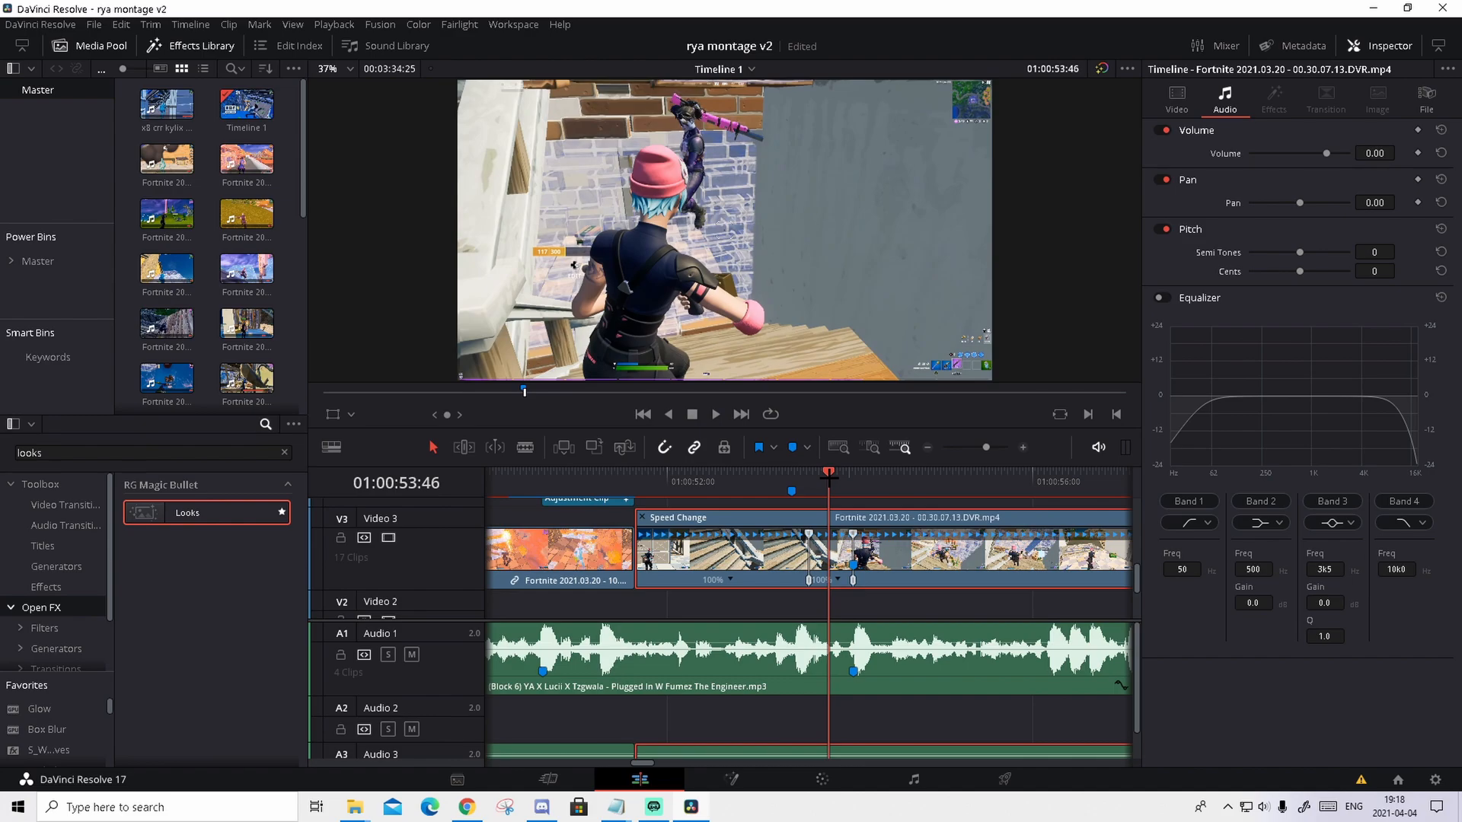
{"action": "right_click", "coordinate": [835, 580]}
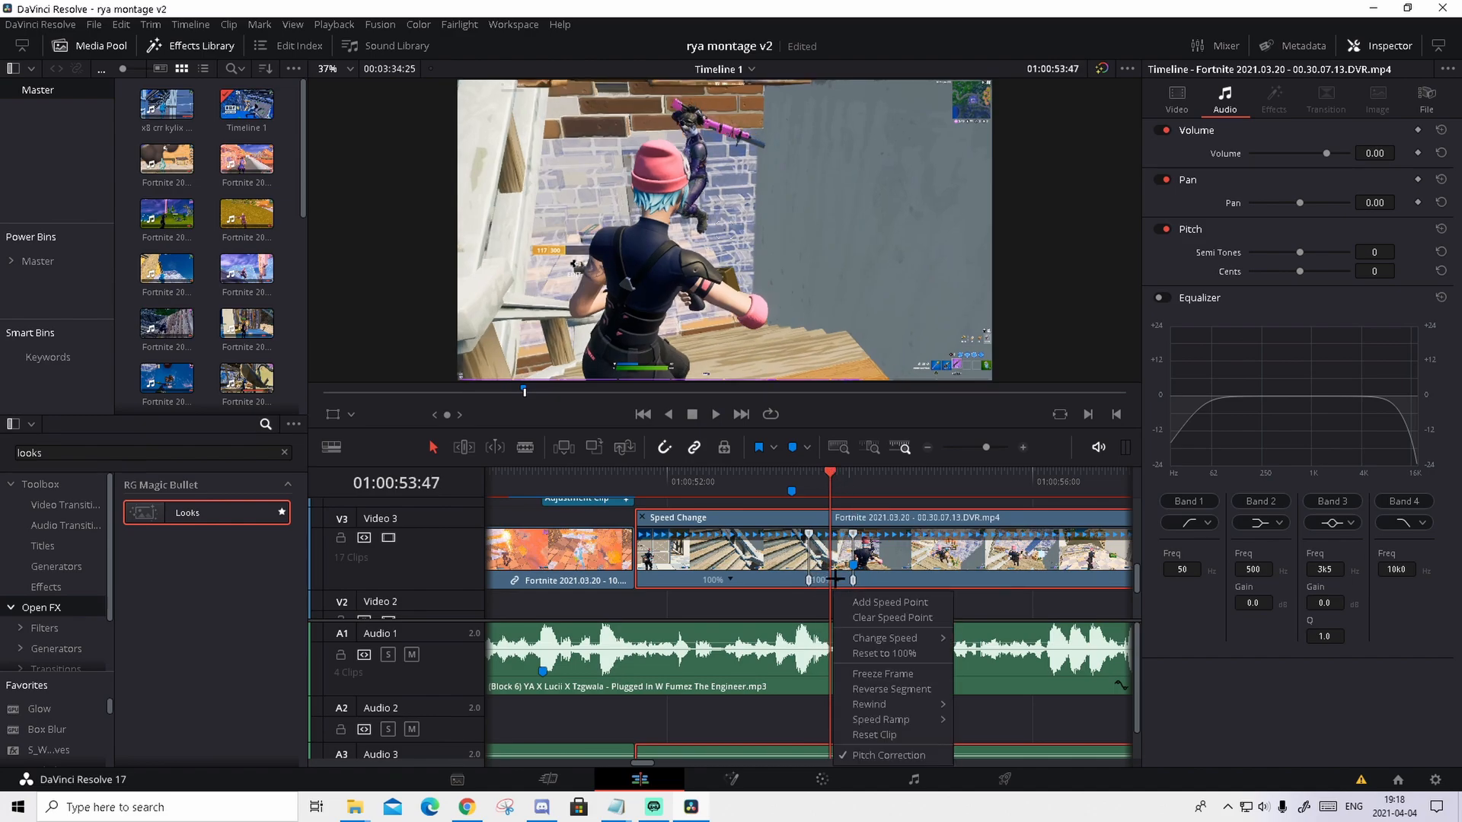
{"action": "left_click", "coordinate": [898, 599]}
Change the speed of the segment between the first and second speed points to 50%
{"action": "left_click", "coordinate": [1022, 447]}
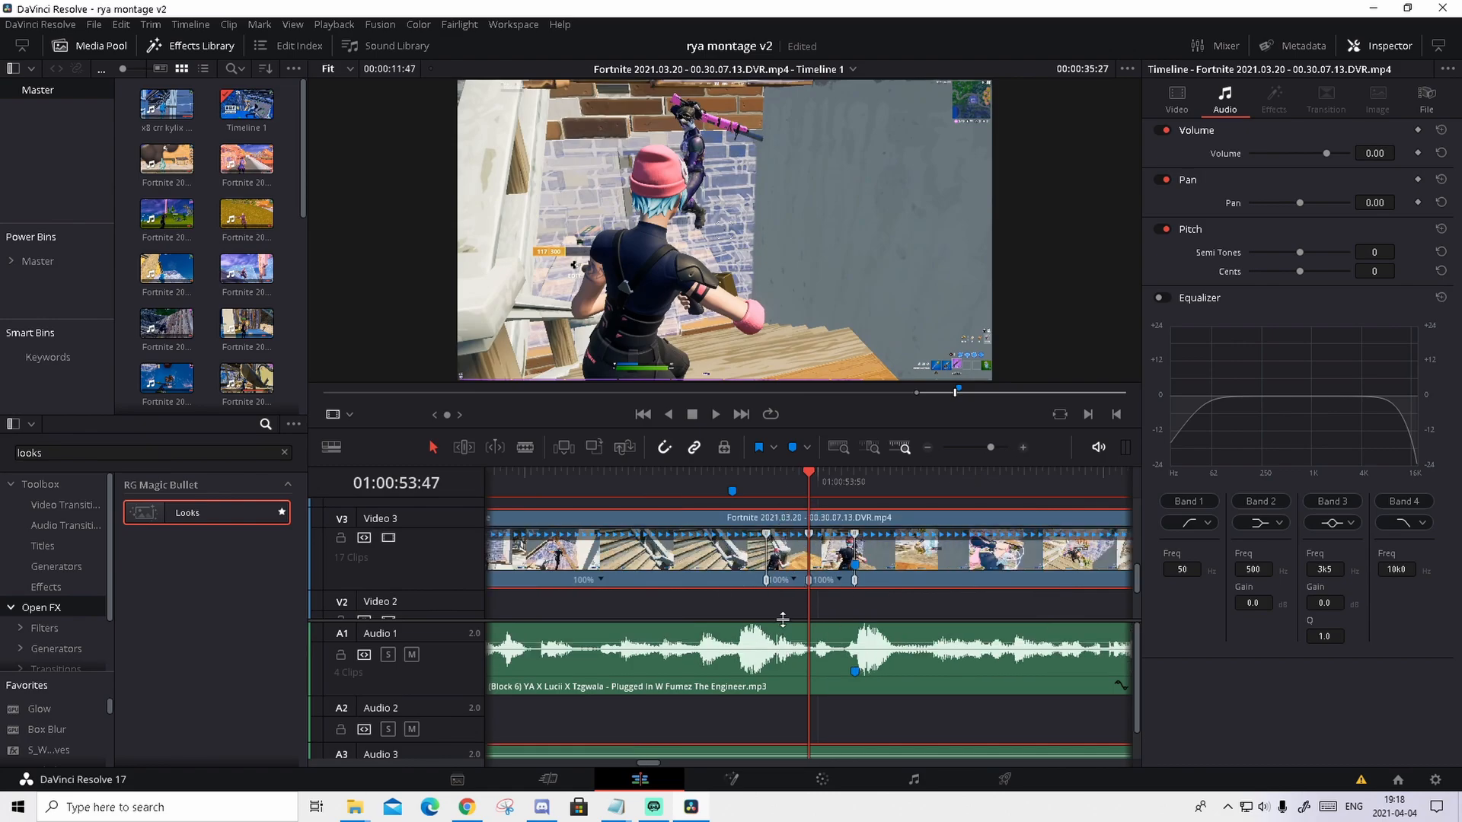
{"action": "right_click", "coordinate": [791, 580]}
{"action": "mouse_move", "coordinate": [841, 638]}
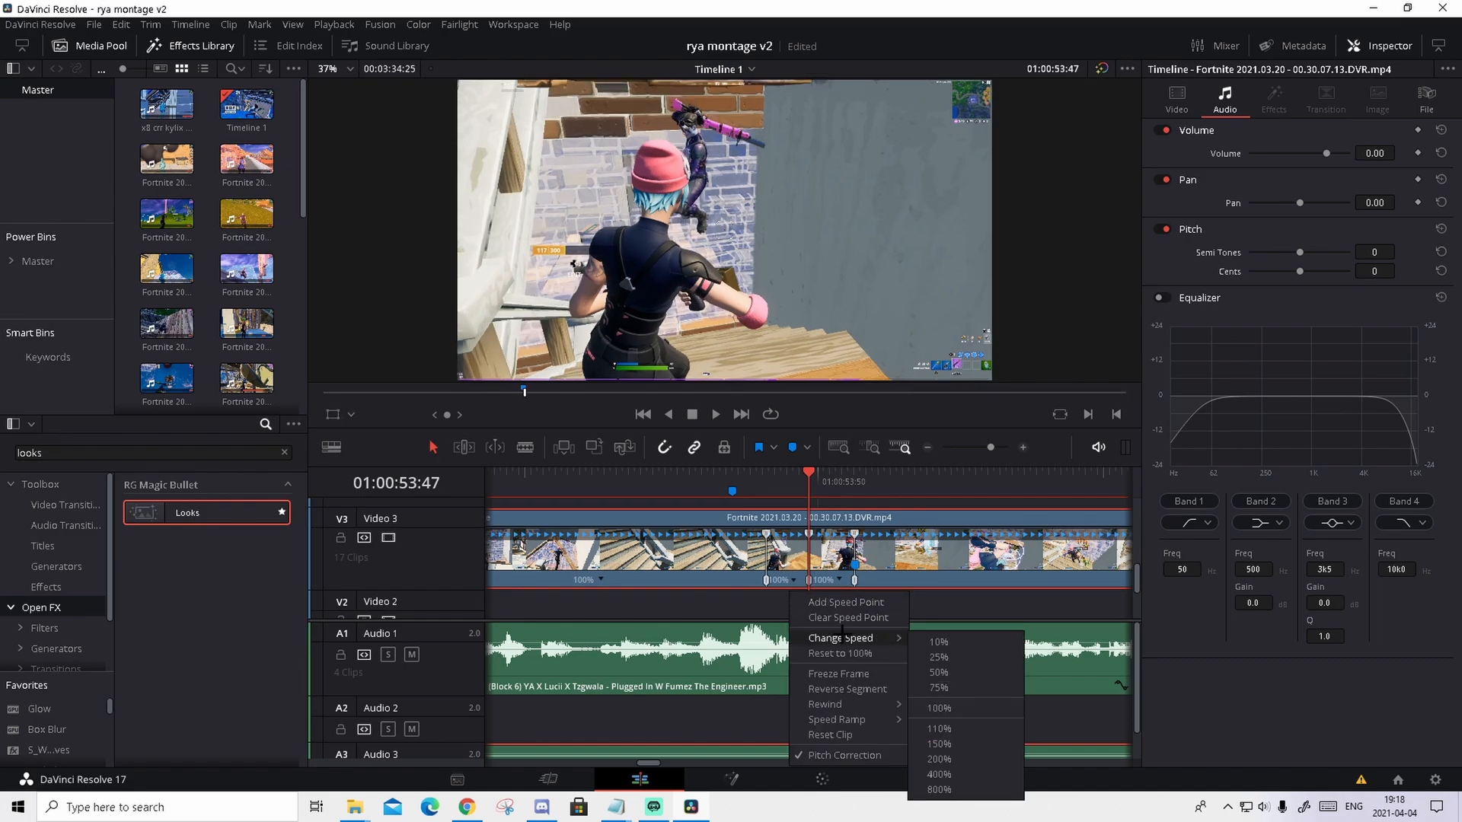
{"action": "left_click", "coordinate": [972, 744]}
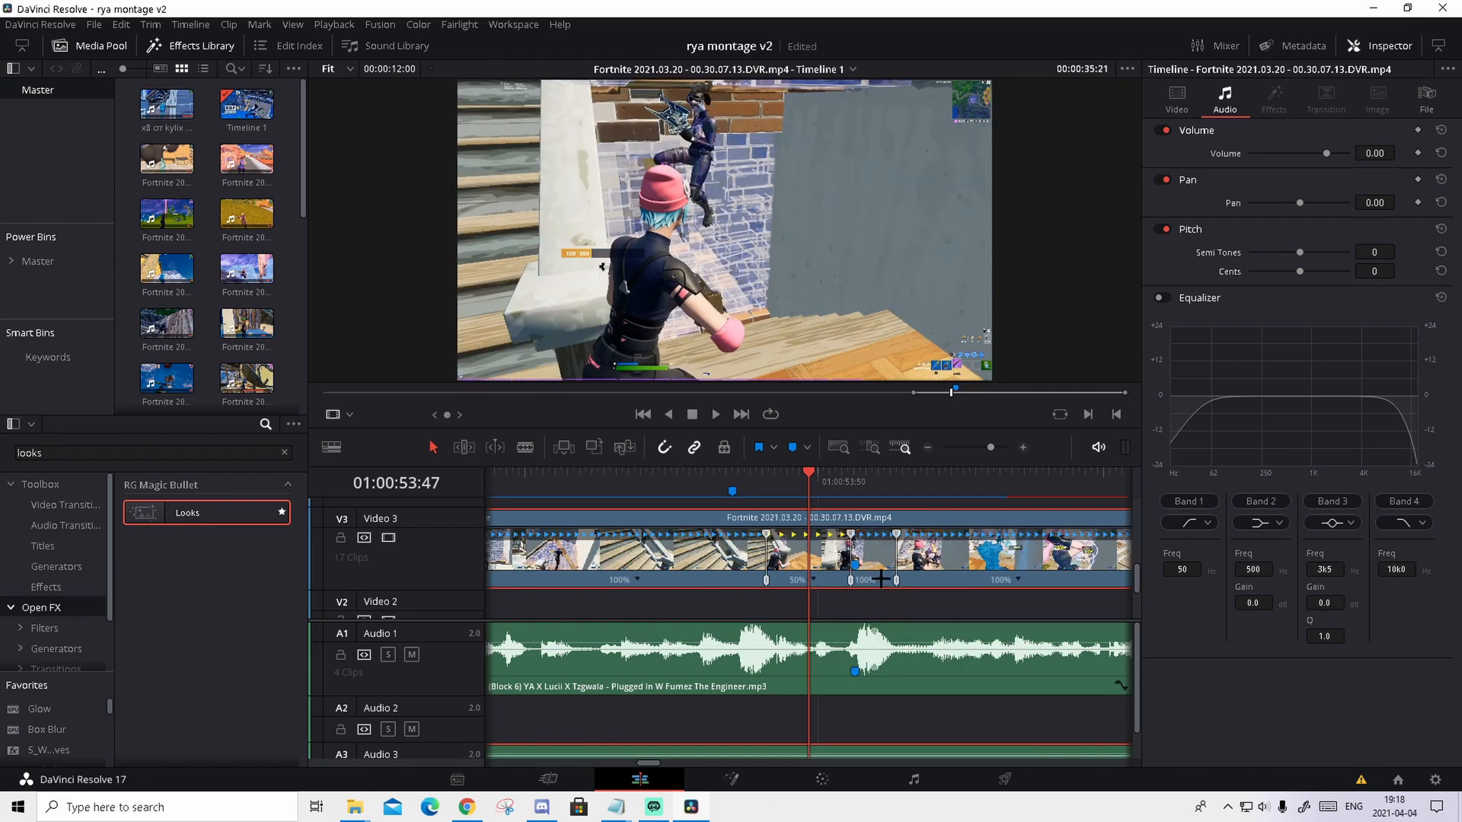
Set the segment just before the shot to 200% speed and move its starting speed point earlier to realign the shot with the song marker
{"action": "right_click", "coordinate": [879, 581]}
{"action": "mouse_move", "coordinate": [938, 633]}
{"action": "left_click", "coordinate": [1026, 759]}
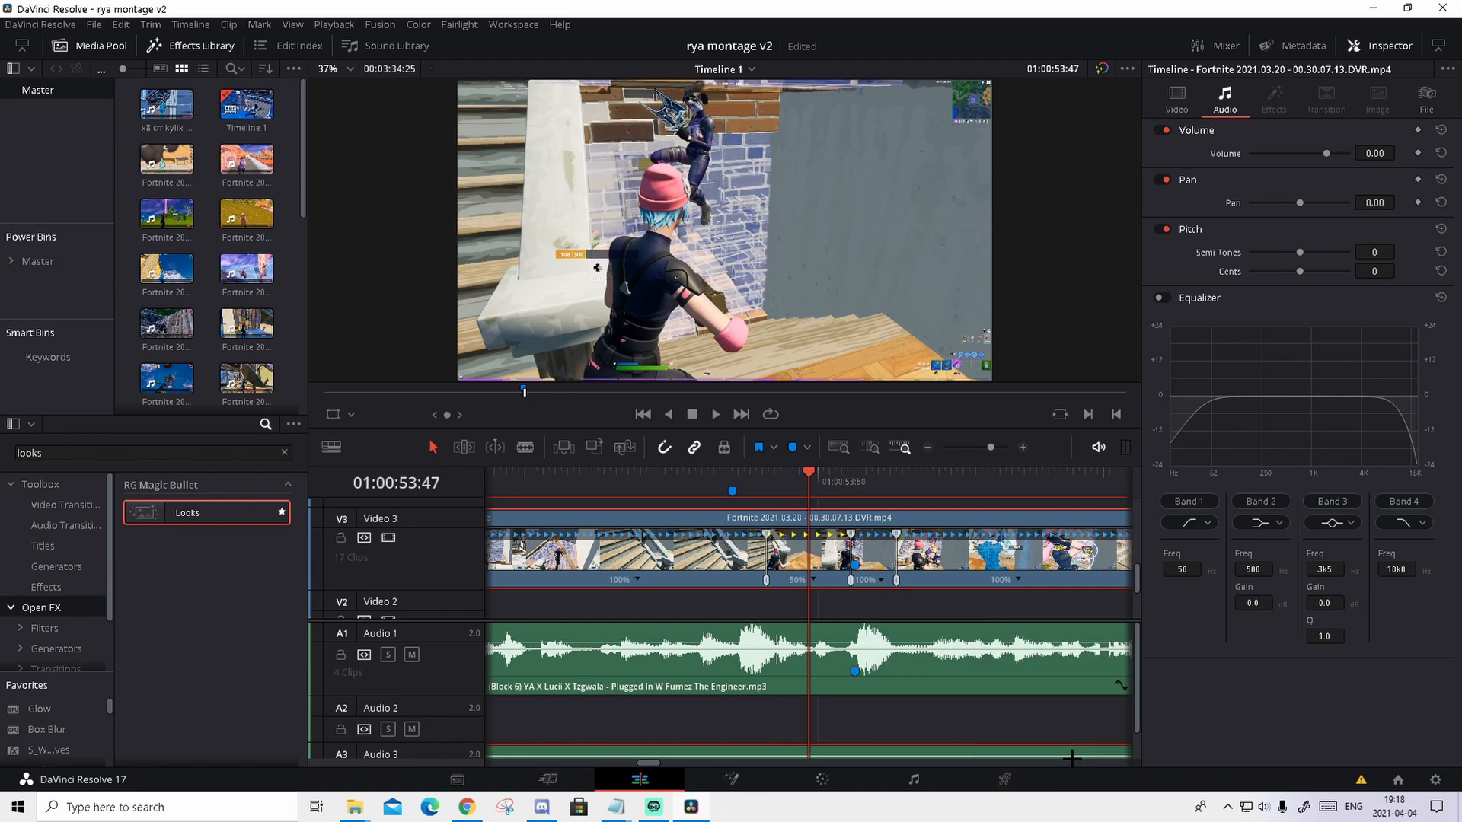
{"action": "left_click_drag", "start_coordinate": [851, 580], "coordinate": [826, 580]}
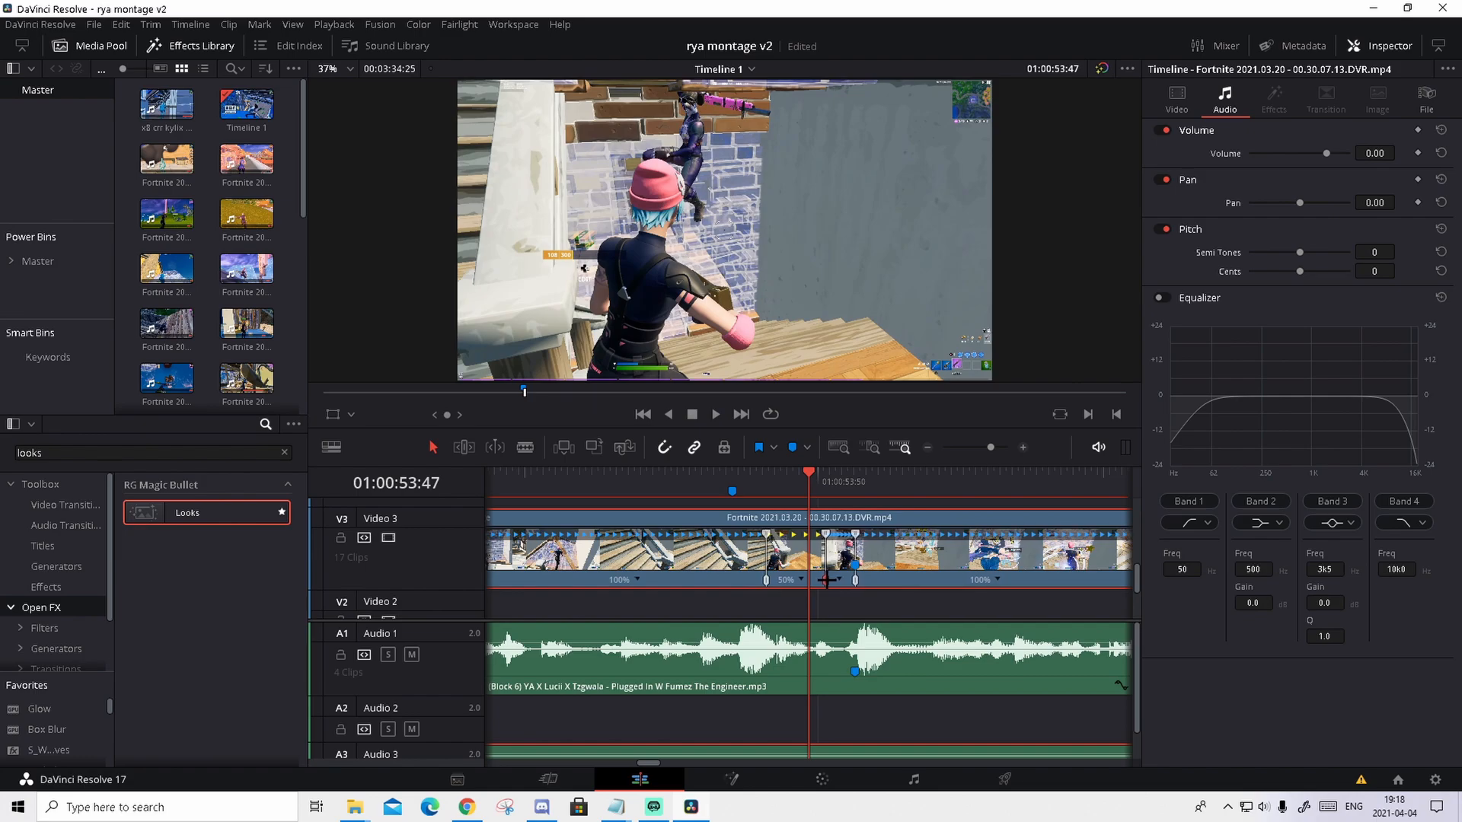
{"action": "double_click", "coordinate": [825, 580]}
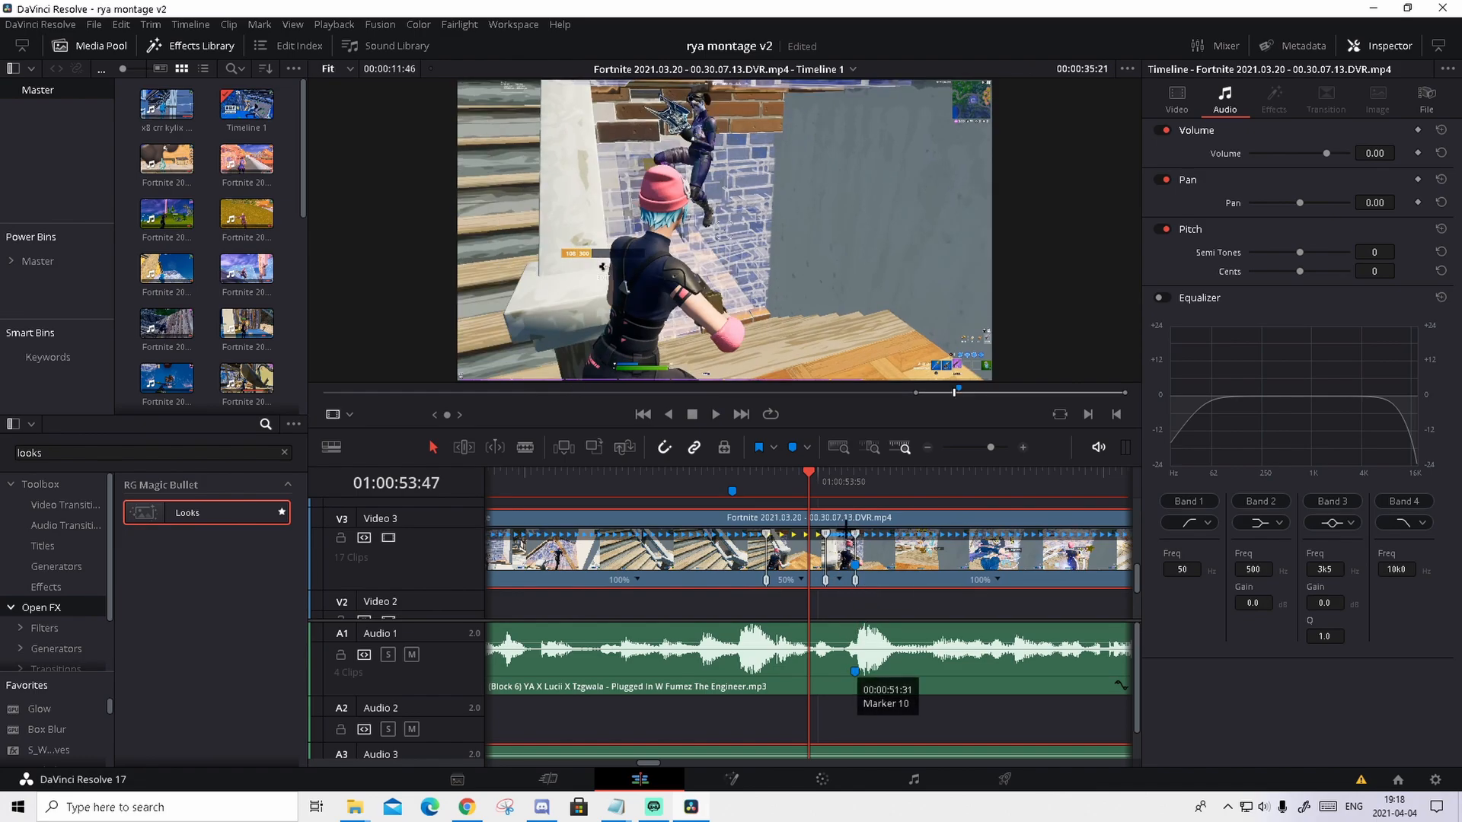
Play back the speed ramp leading into the shot to check its timing against the song
{"action": "left_click", "coordinate": [776, 479]}
{"action": "left_click_drag", "start_coordinate": [774, 481], "coordinate": [683, 481]}
{"action": "key", "text": "space"}
{"action": "key", "text": "space"}
Add a speed point to the gameplay clip after the shot at 01:00:54:35
{"action": "left_click_drag", "start_coordinate": [792, 475], "coordinate": [955, 481]}
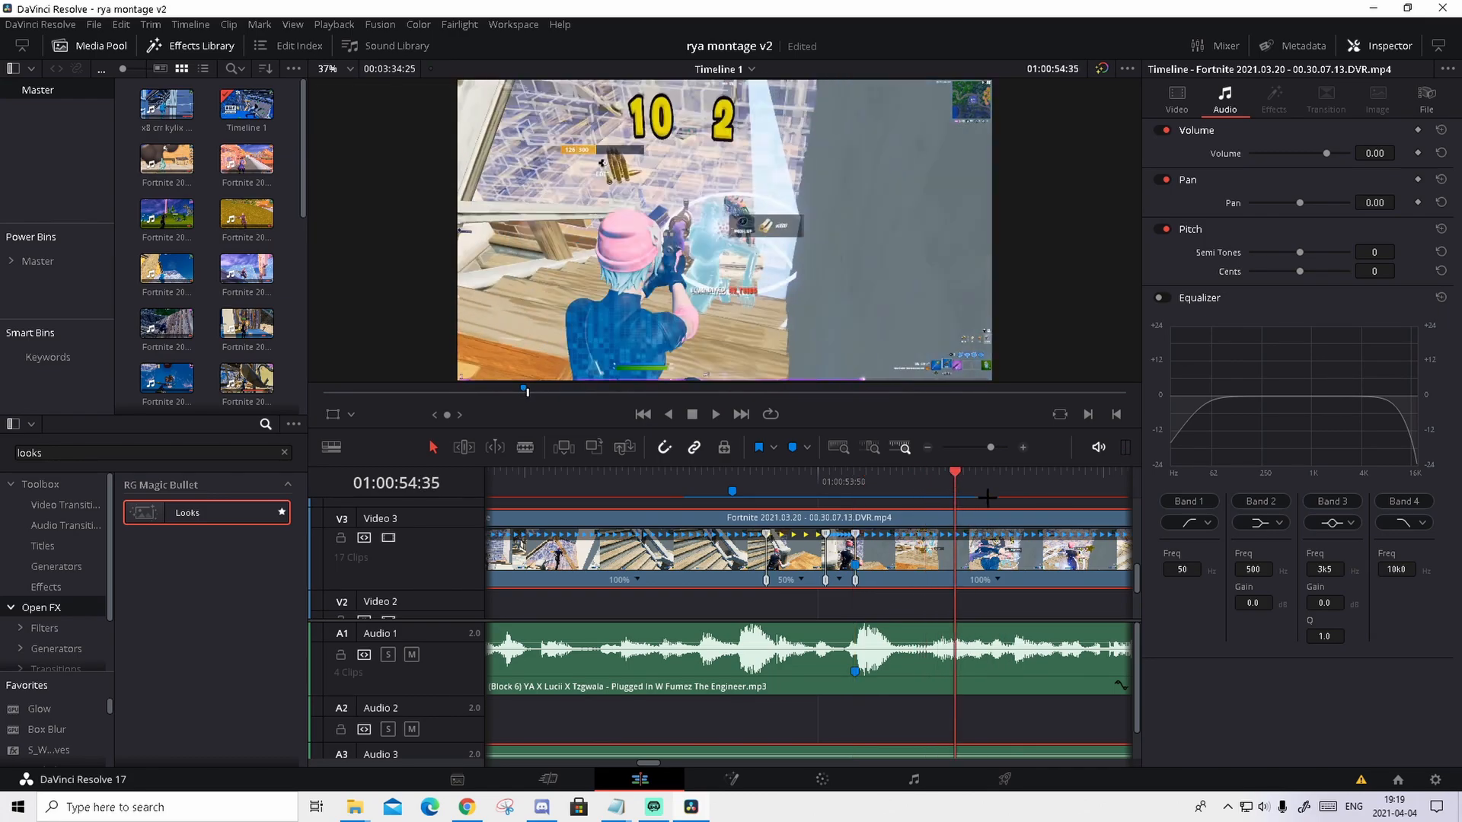
{"action": "right_click", "coordinate": [998, 576]}
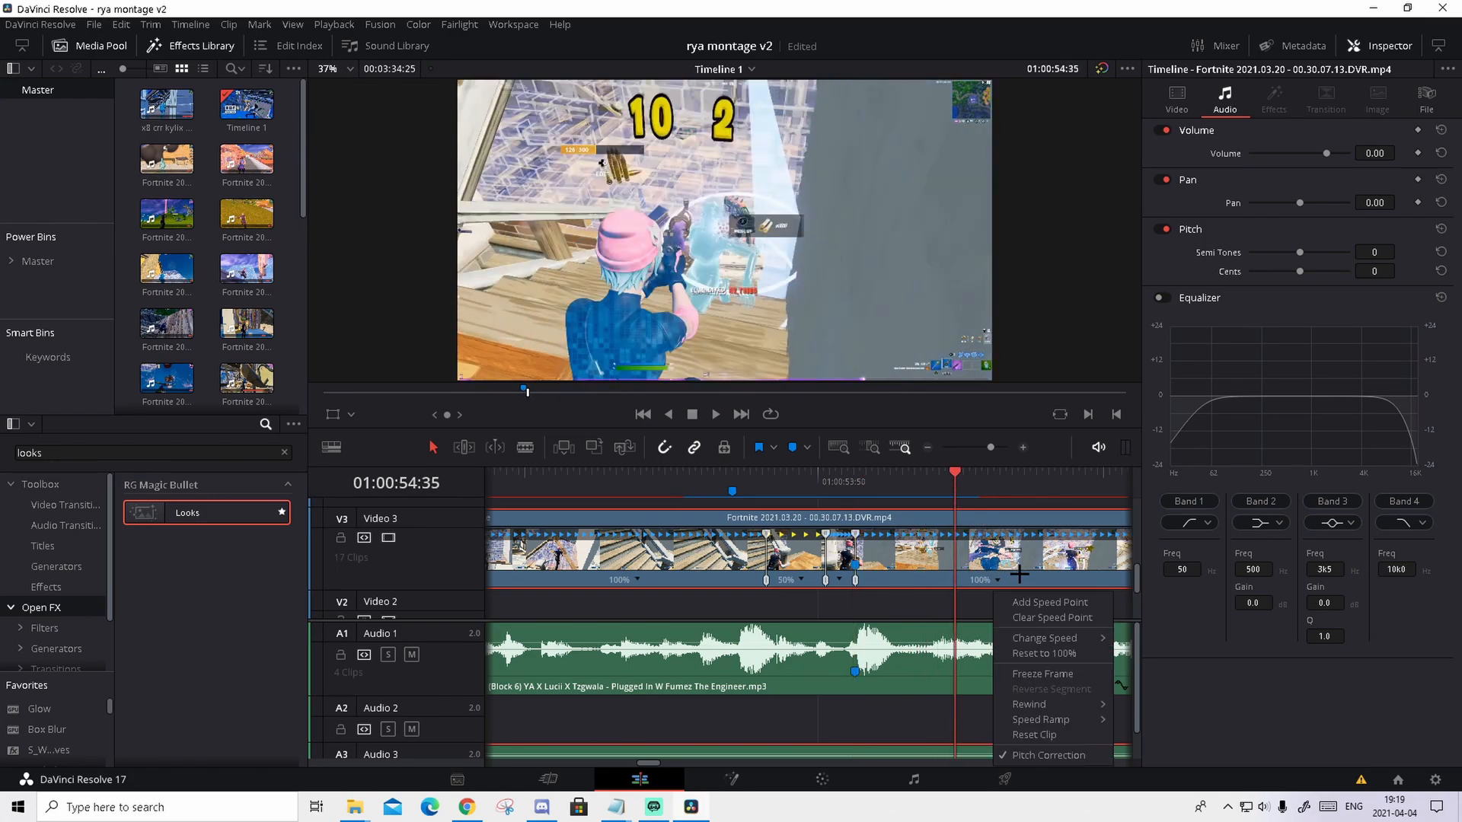
{"action": "left_click", "coordinate": [1024, 601]}
Change the segment right after the shot to 50% speed and move its ending speed point earlier
{"action": "right_click", "coordinate": [930, 588]}
{"action": "mouse_move", "coordinate": [960, 638]}
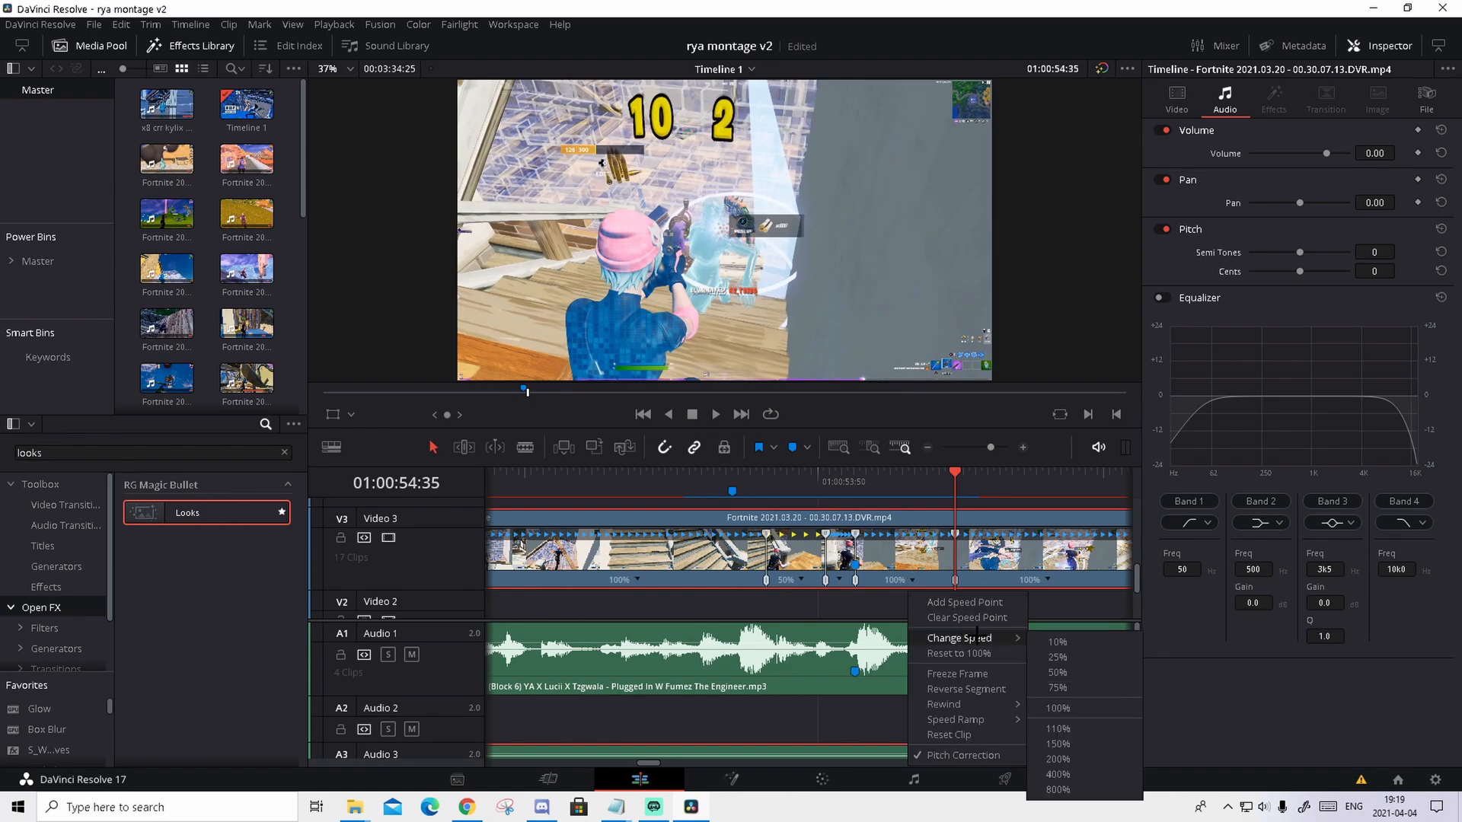
{"action": "left_click", "coordinate": [1061, 666]}
Play back the retimed section around the shot and close the gameplay clip's retime controls
{"action": "left_click_drag", "start_coordinate": [954, 481], "coordinate": [734, 481]}
{"action": "key", "text": "space"}
{"action": "left_click", "coordinate": [797, 479]}
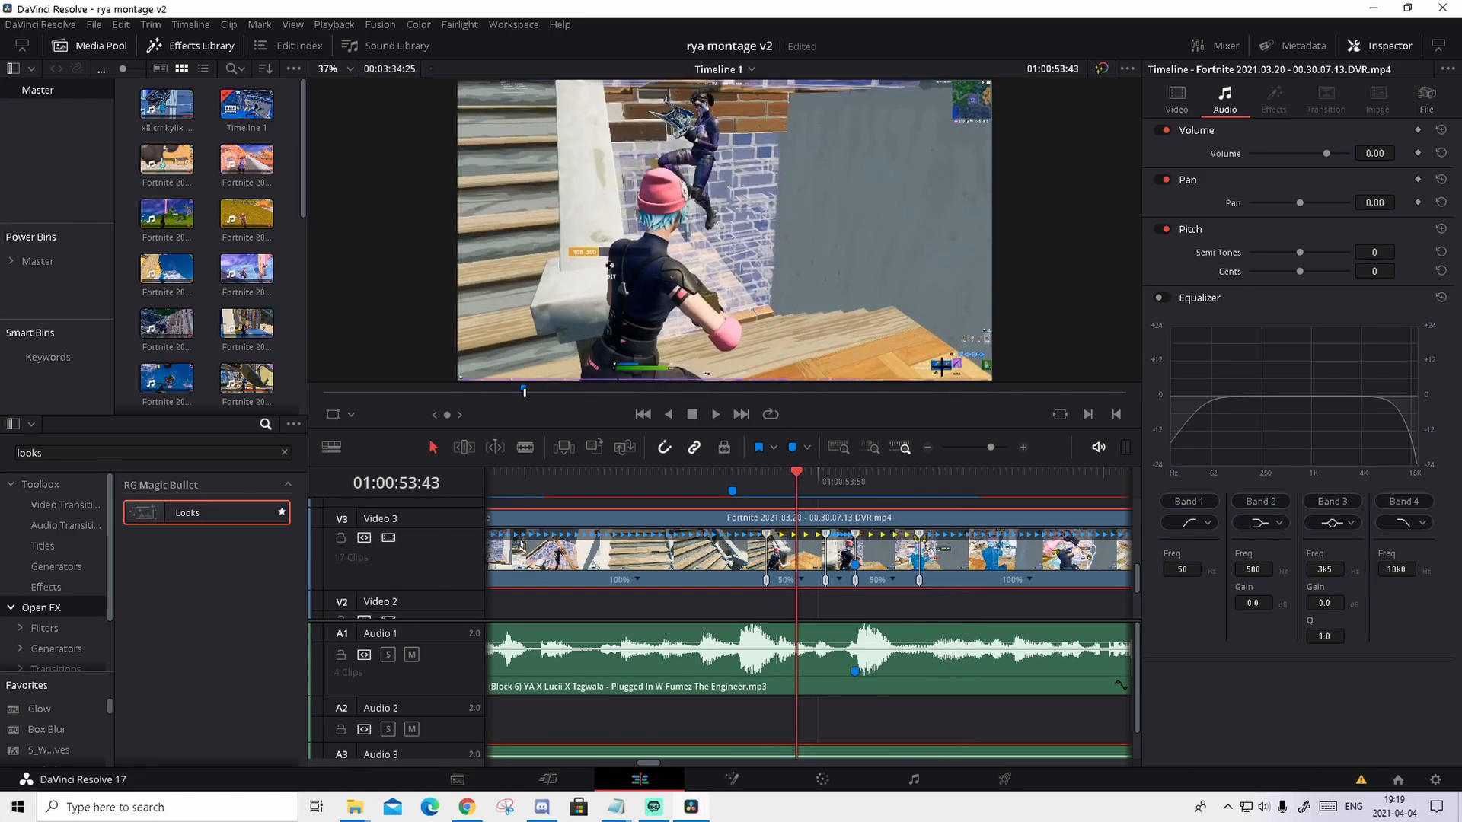
{"action": "left_click", "coordinate": [984, 448]}
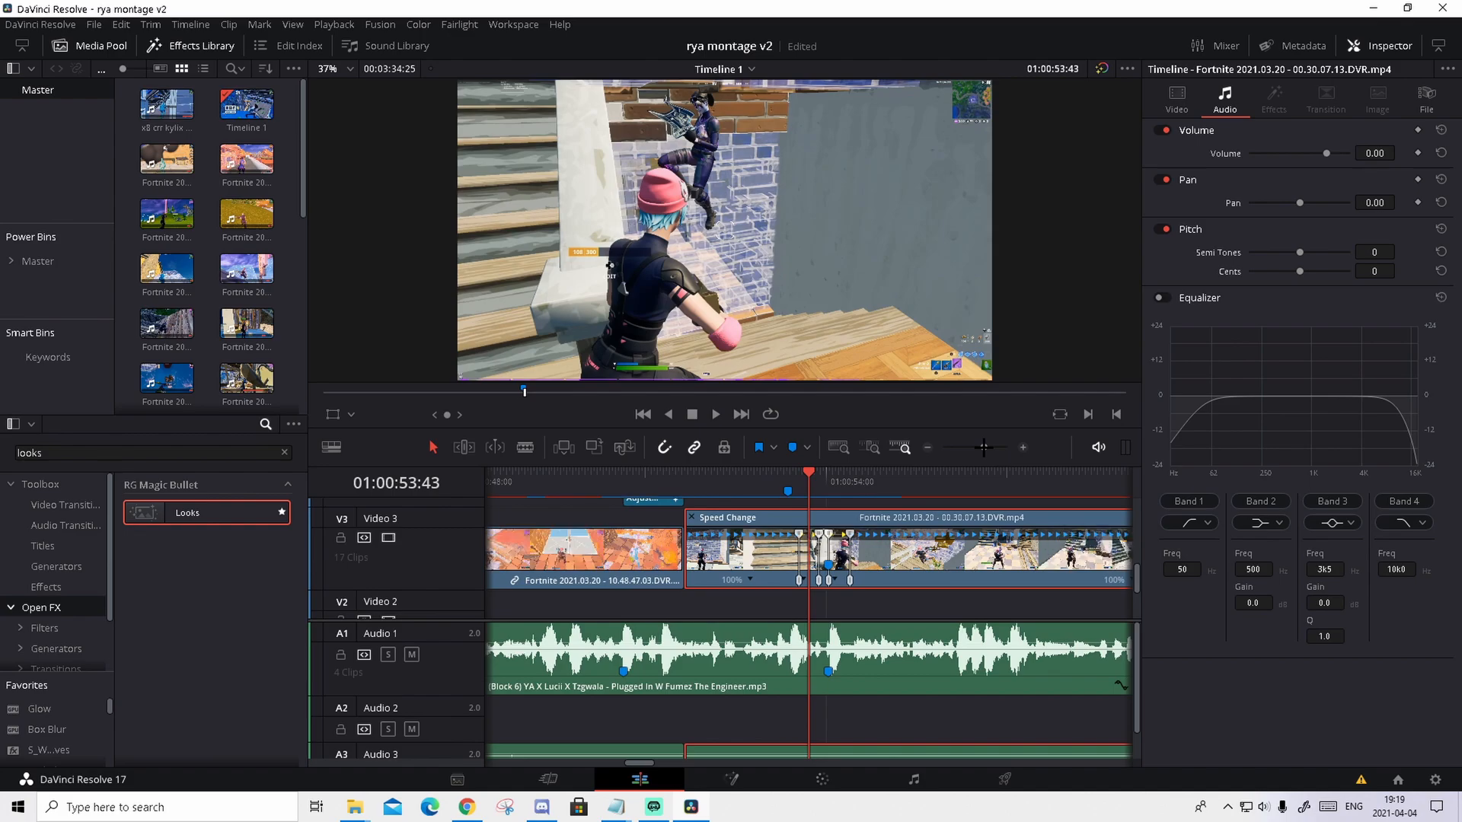
{"action": "left_click", "coordinate": [692, 517]}
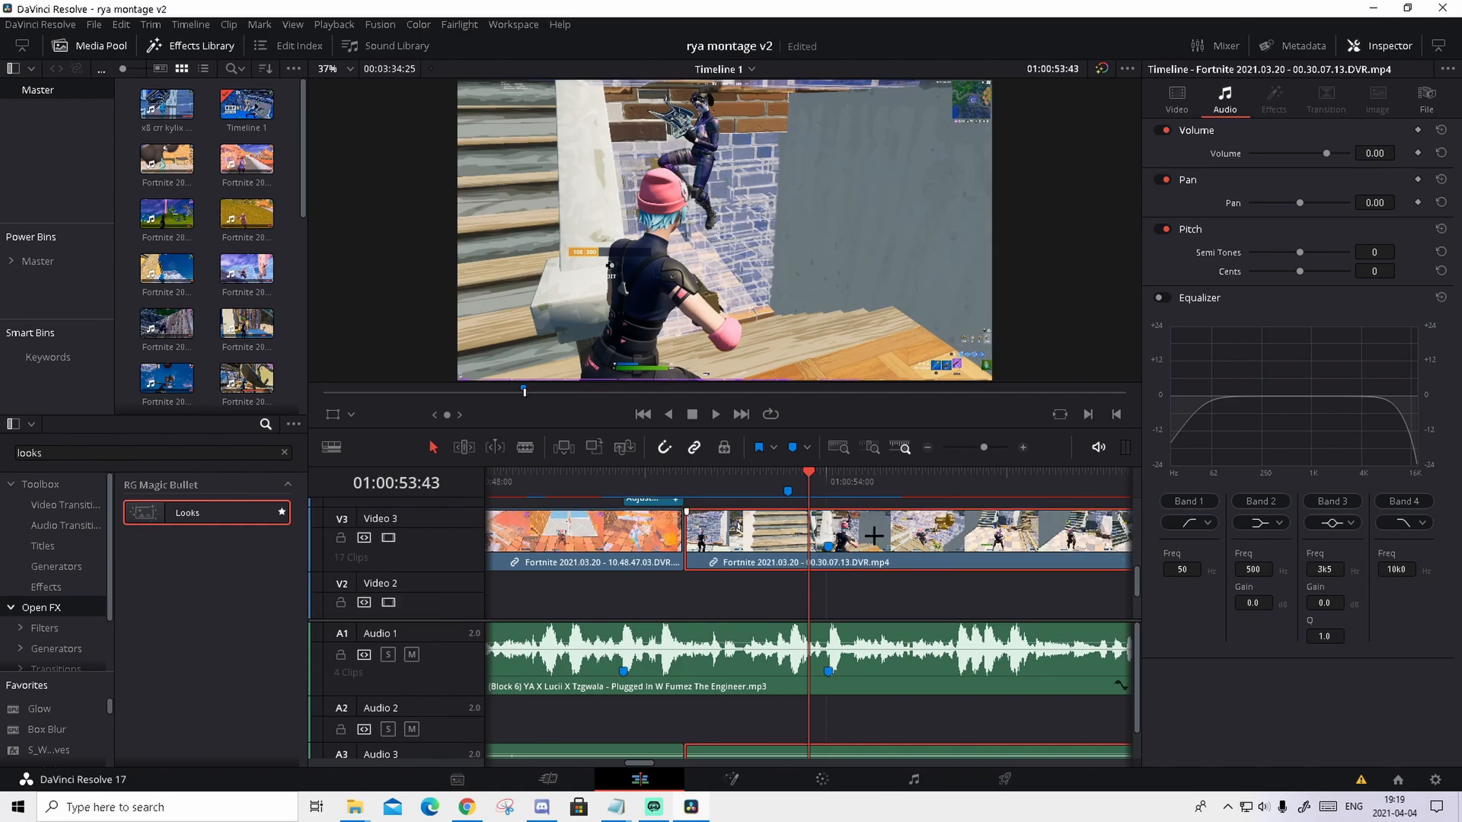
Go through the frames around the shot at 01:00:54:02 to check it against the beat marker
{"action": "left_click", "coordinate": [830, 488]}
{"action": "scroll", "coordinate": [837, 564], "scroll_direction": "up", "scroll_amount": 2}
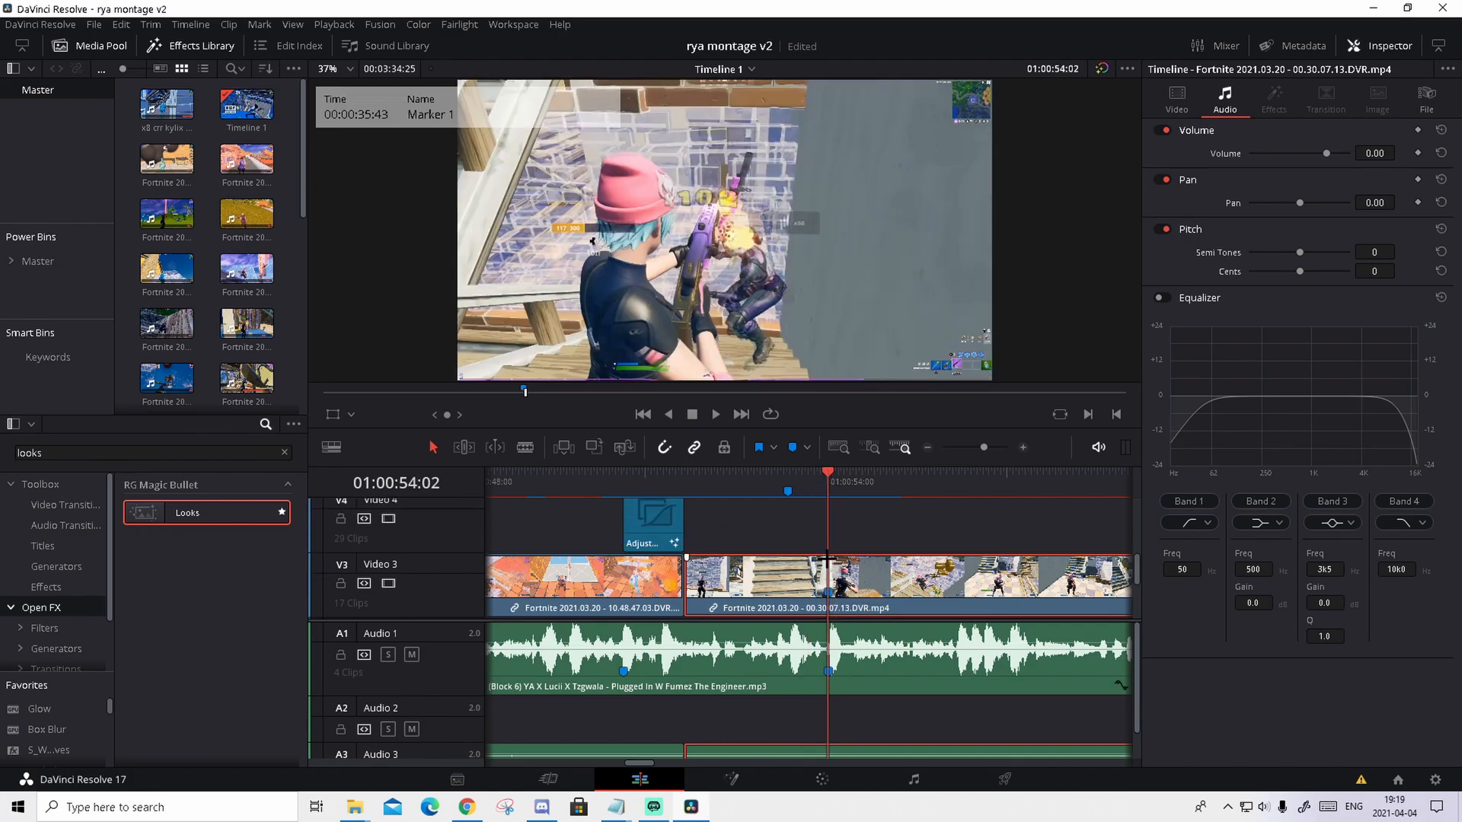
{"action": "key", "text": "Right"}
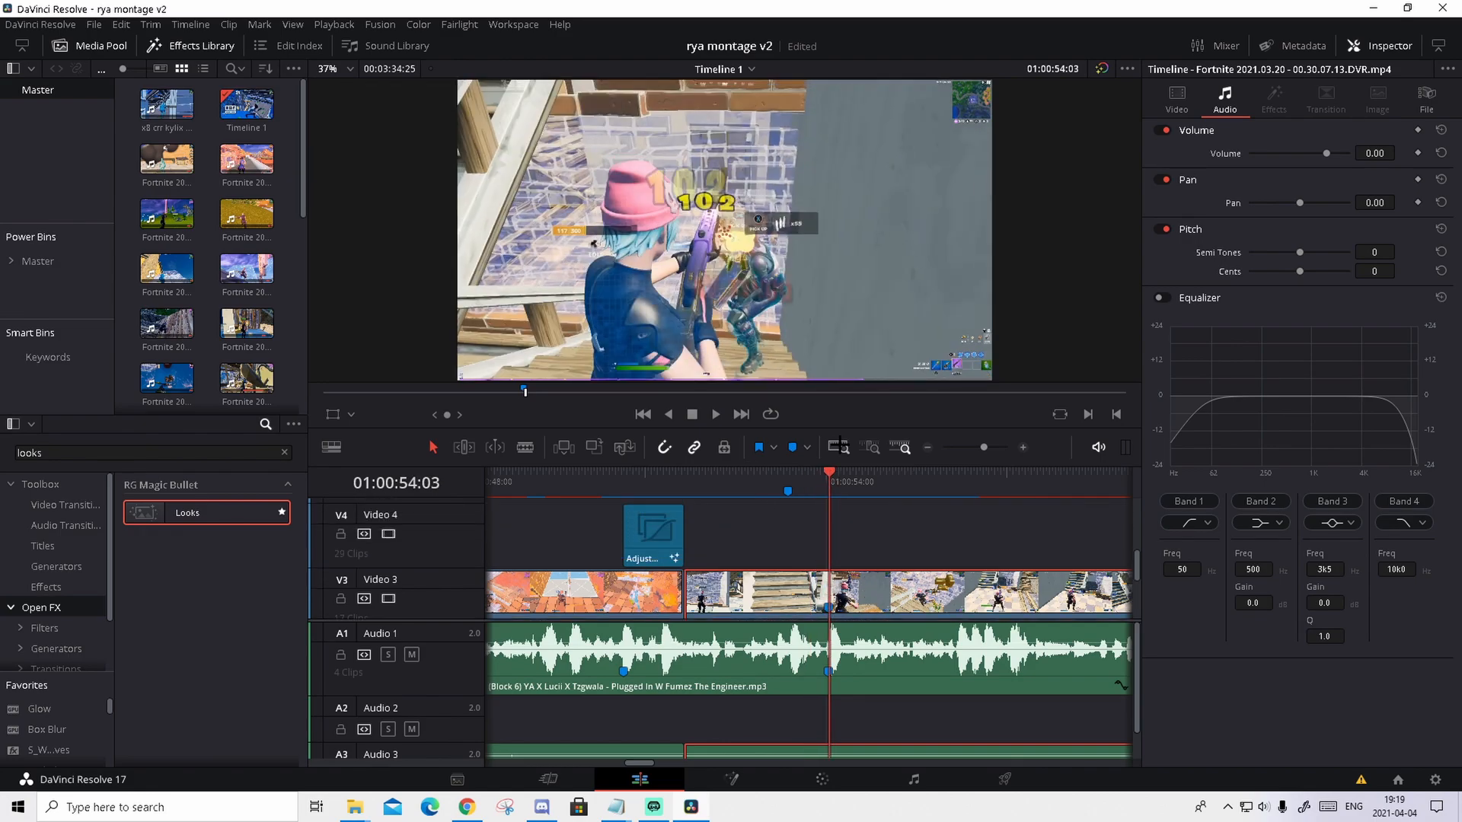
{"action": "key", "text": "Left"}
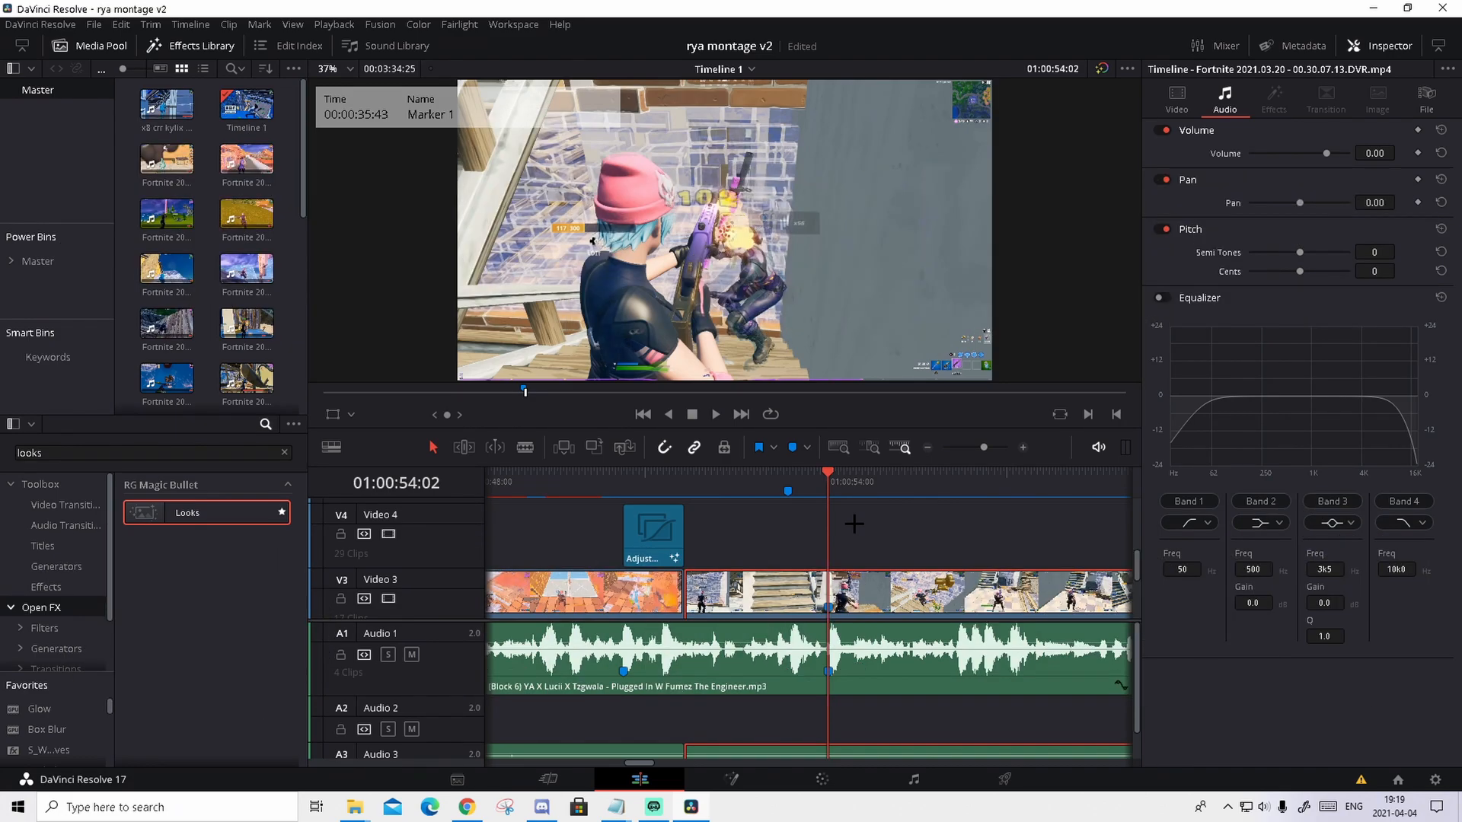
{"action": "key", "text": "Left"}
{"action": "key", "text": "Left"}
{"action": "key", "text": "Left"}
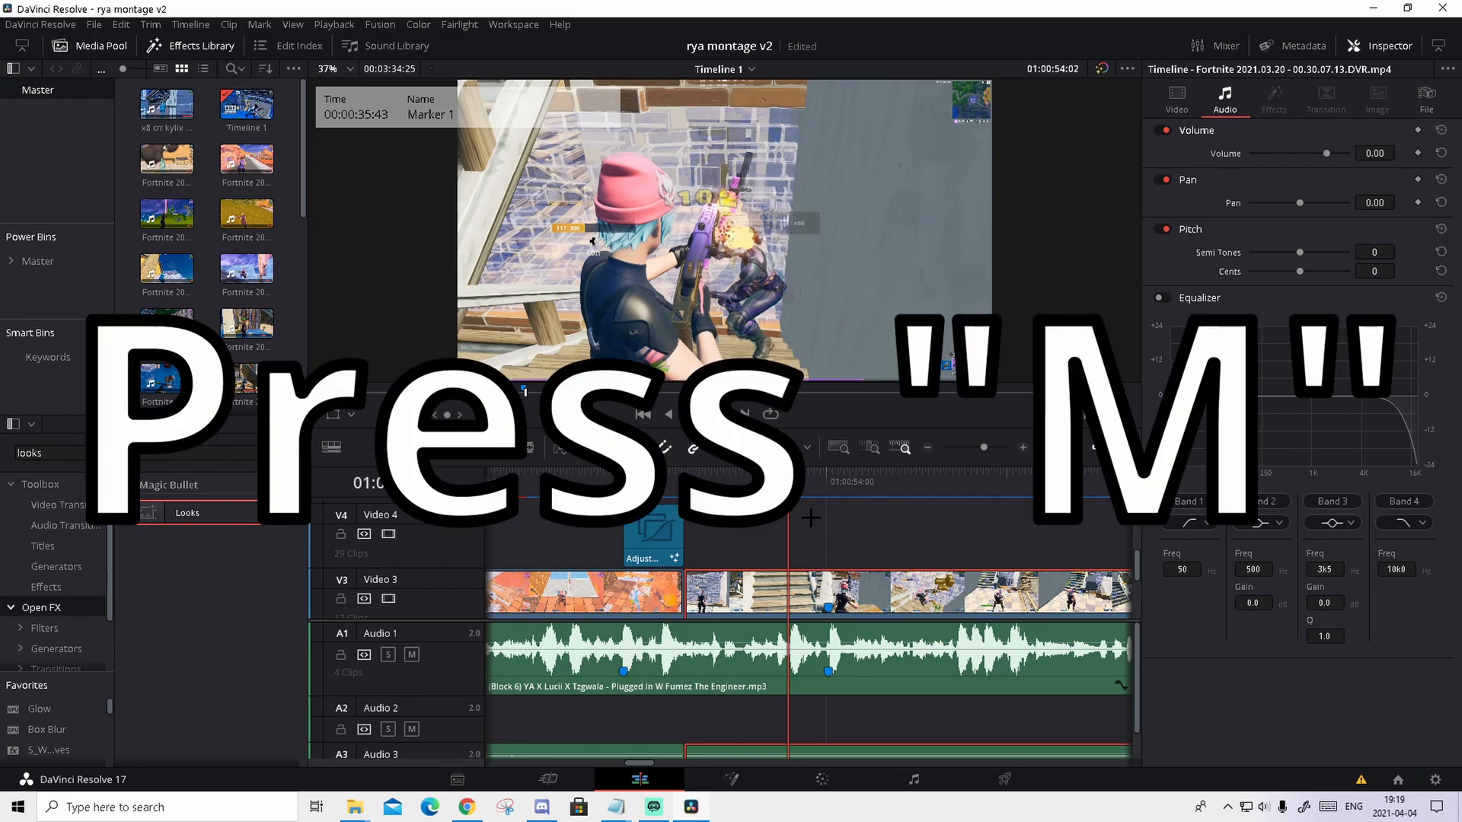
Add an adjustment clip on Video 4 starting at the 01:00:53:22 marker and trim its end to the shot's beat marker
{"action": "left_click", "coordinate": [805, 478]}
{"action": "left_click_drag", "start_coordinate": [805, 477], "coordinate": [795, 478]}
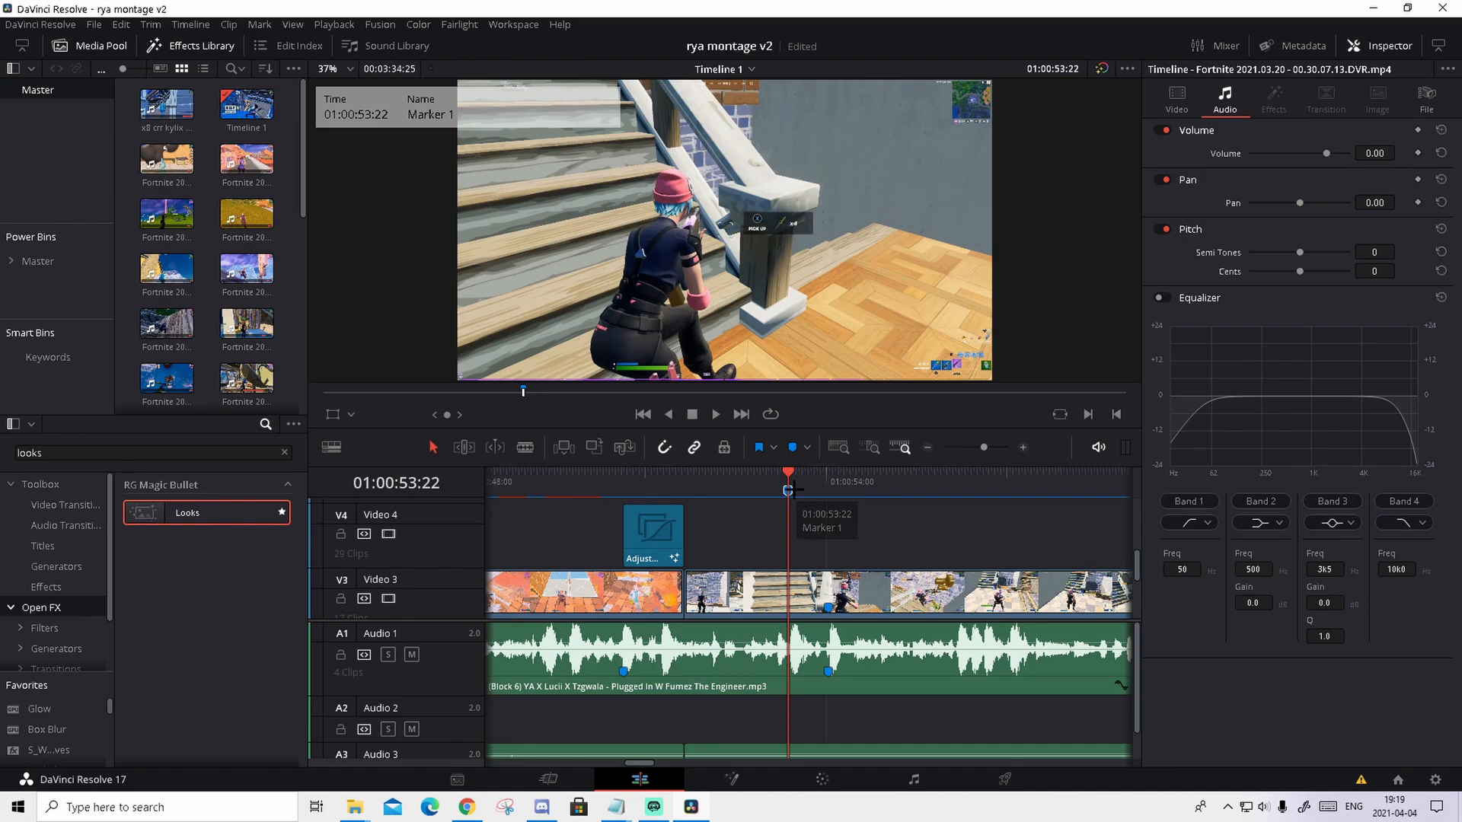
{"action": "left_click", "coordinate": [73, 590]}
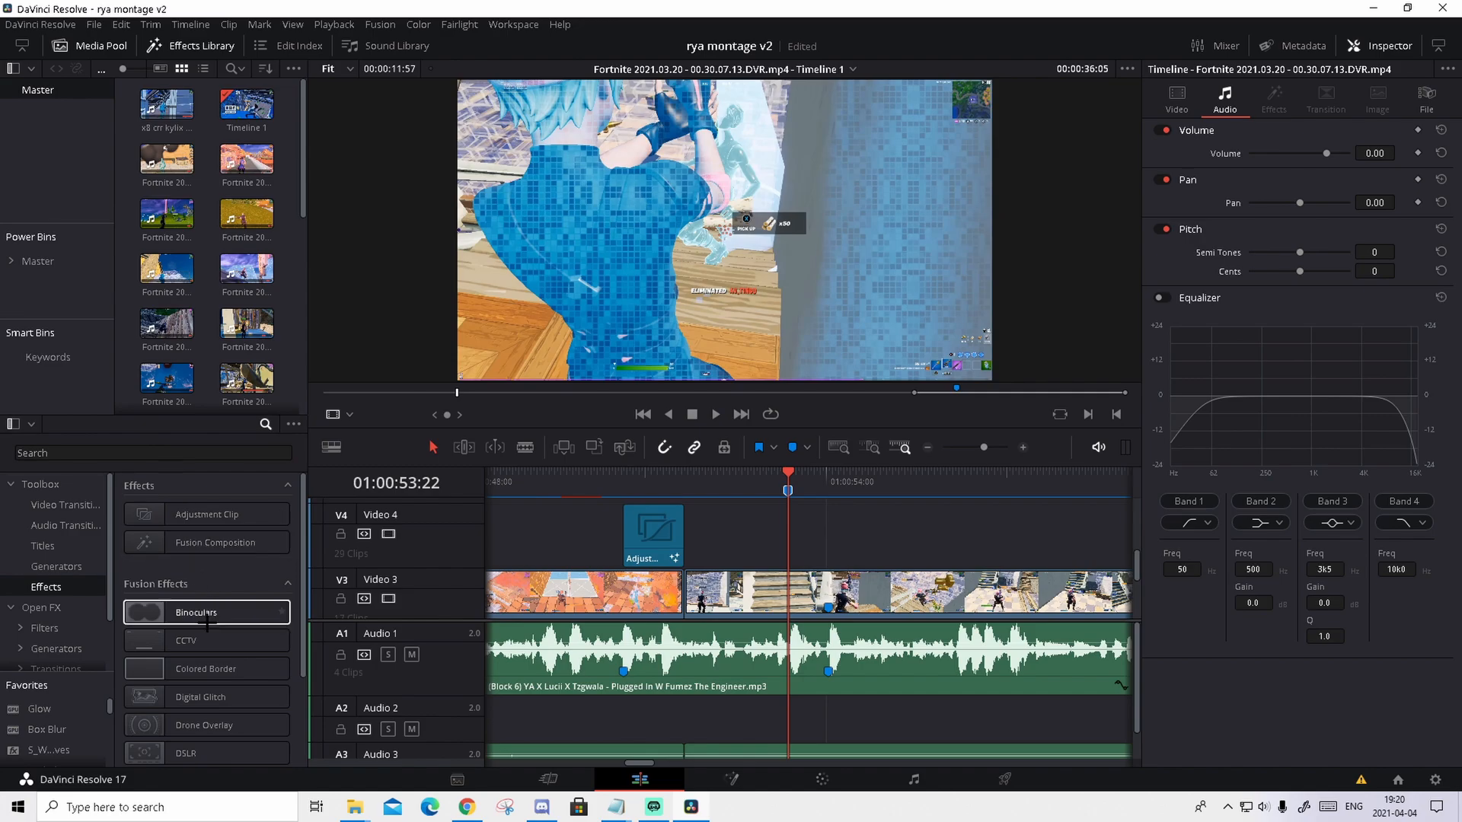
{"action": "left_click_drag", "start_coordinate": [197, 517], "coordinate": [792, 525]}
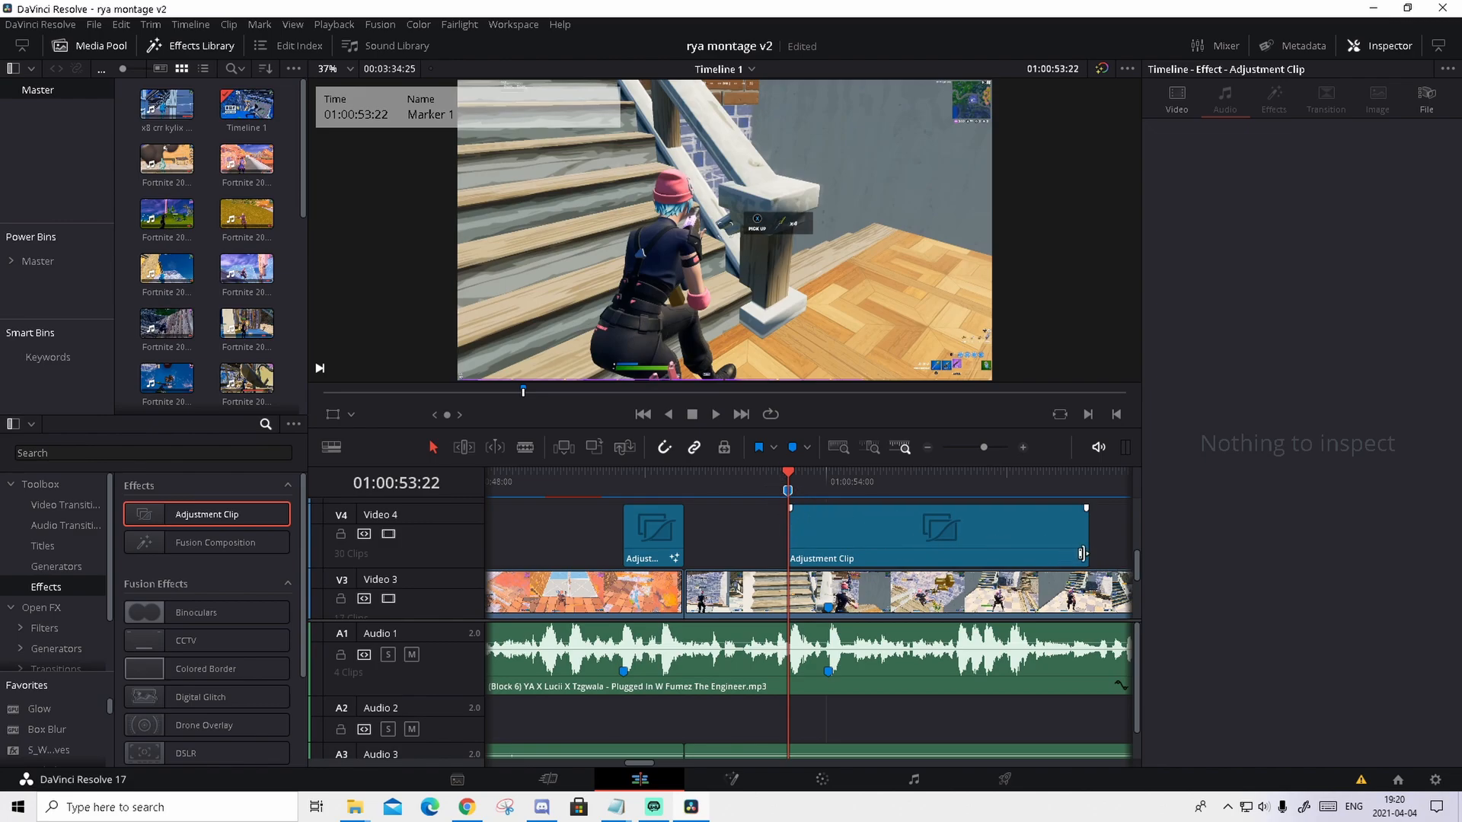
{"action": "left_click_drag", "start_coordinate": [1079, 536], "coordinate": [829, 546]}
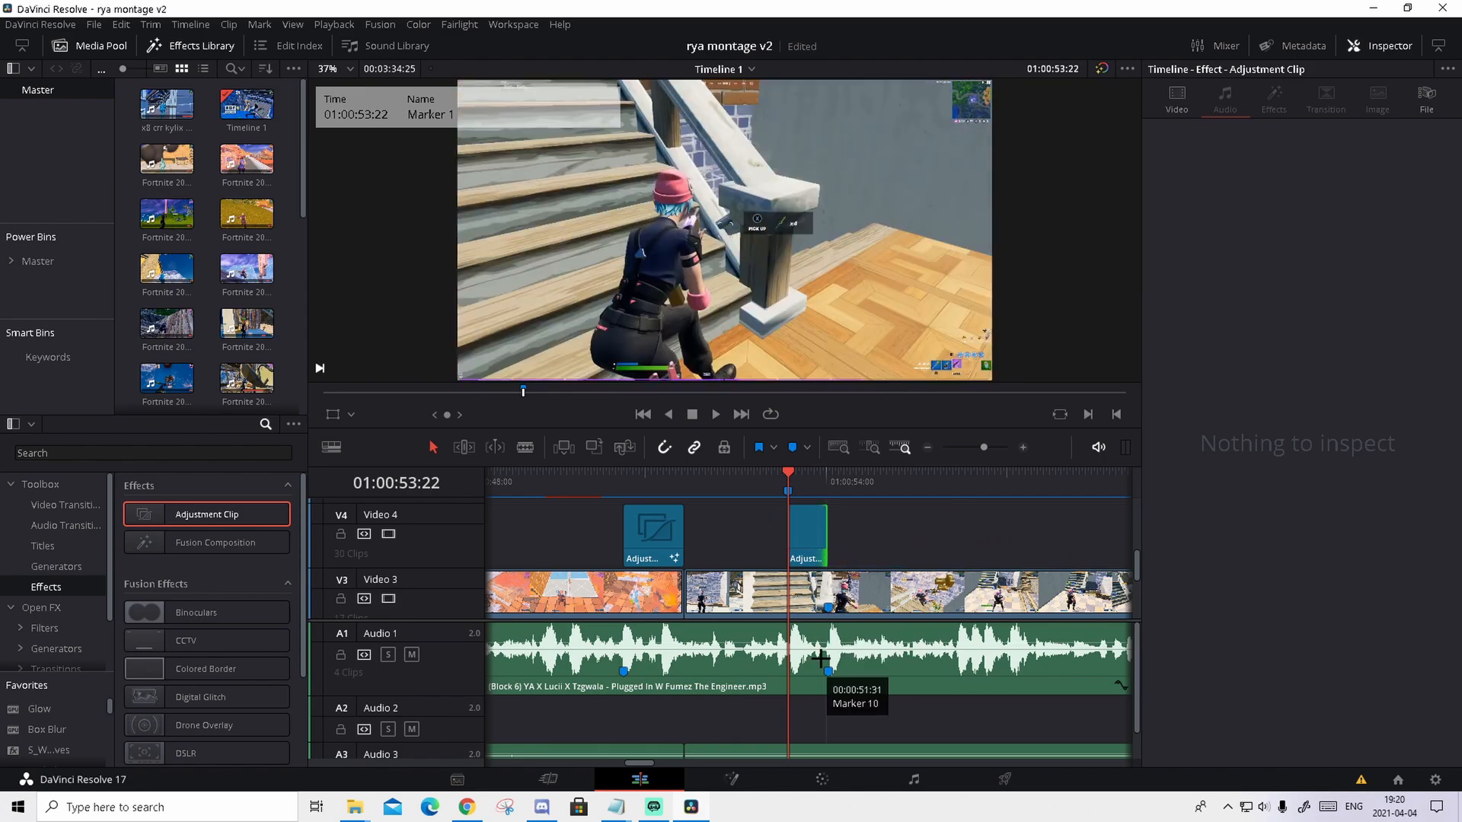
{"action": "left_click", "coordinate": [811, 536]}
{"action": "left_click", "coordinate": [1021, 448]}
{"action": "left_click", "coordinate": [1020, 448]}
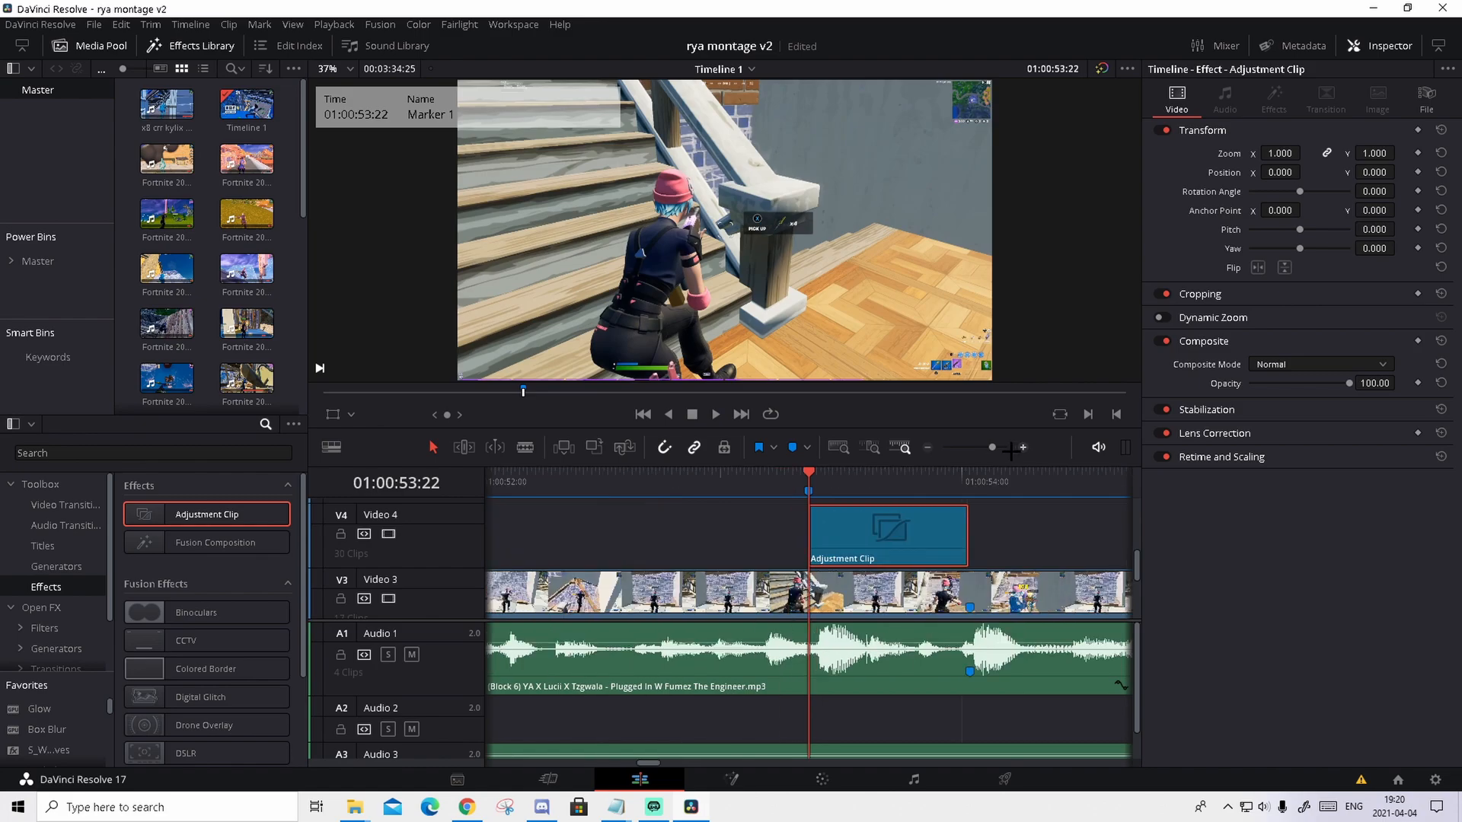
{"action": "left_click", "coordinate": [989, 448]}
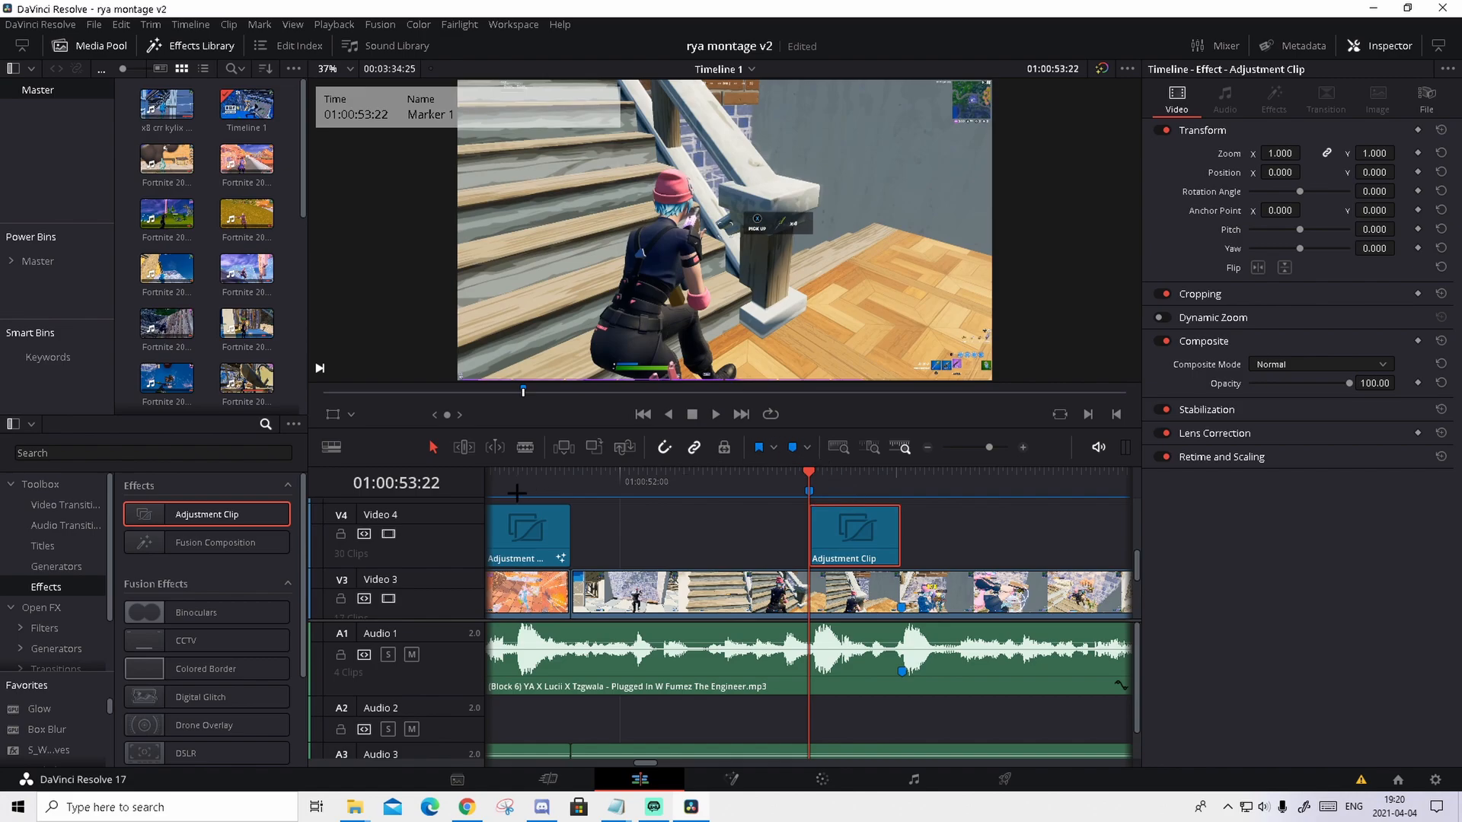
Open the %localappdata% folder, view the look files stored in LooksBuilder\Looks\Custom, and close the file window
{"action": "left_click", "coordinate": [228, 813]}
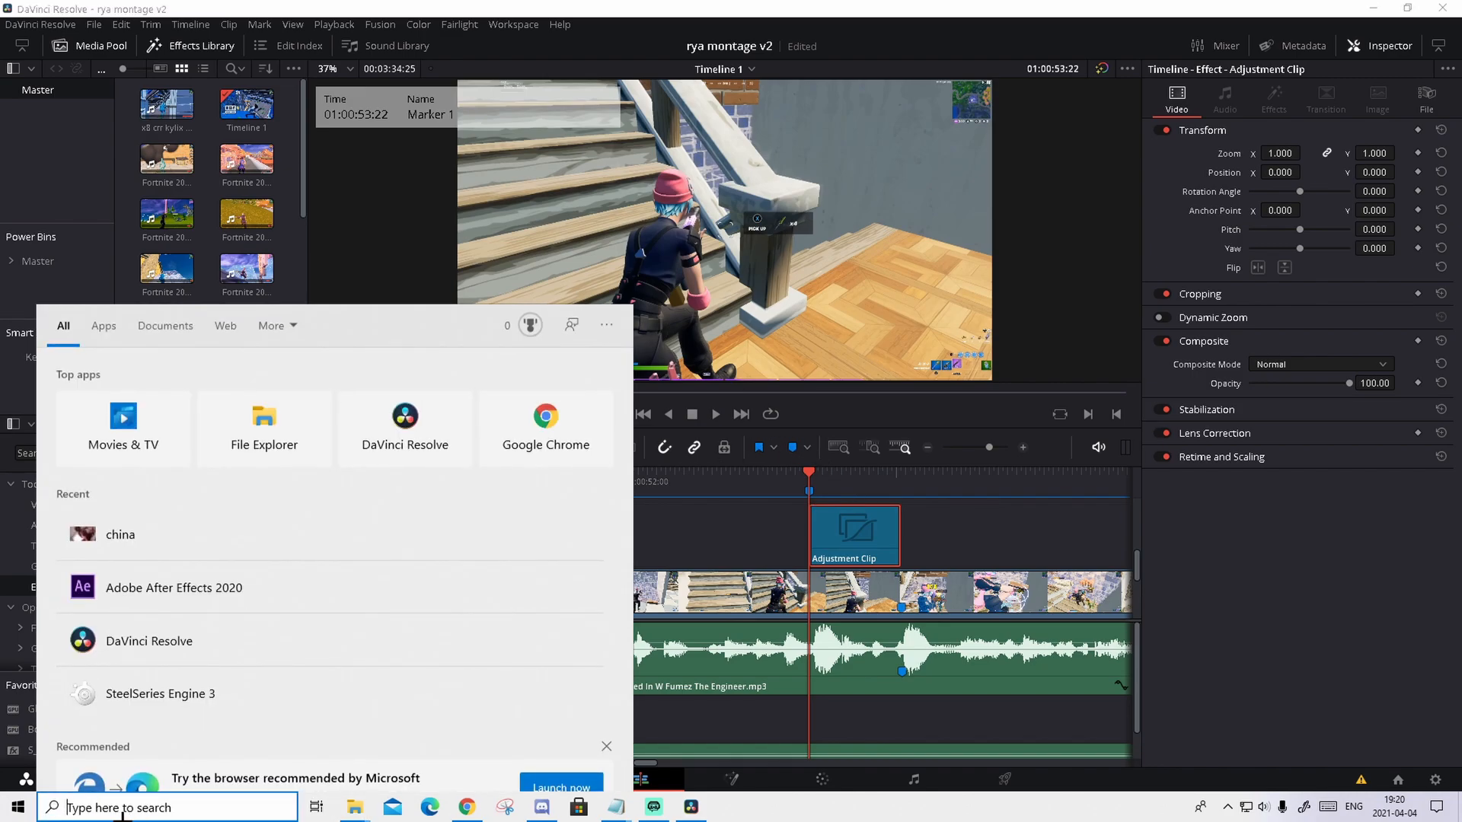
{"action": "type", "text": "%local"}
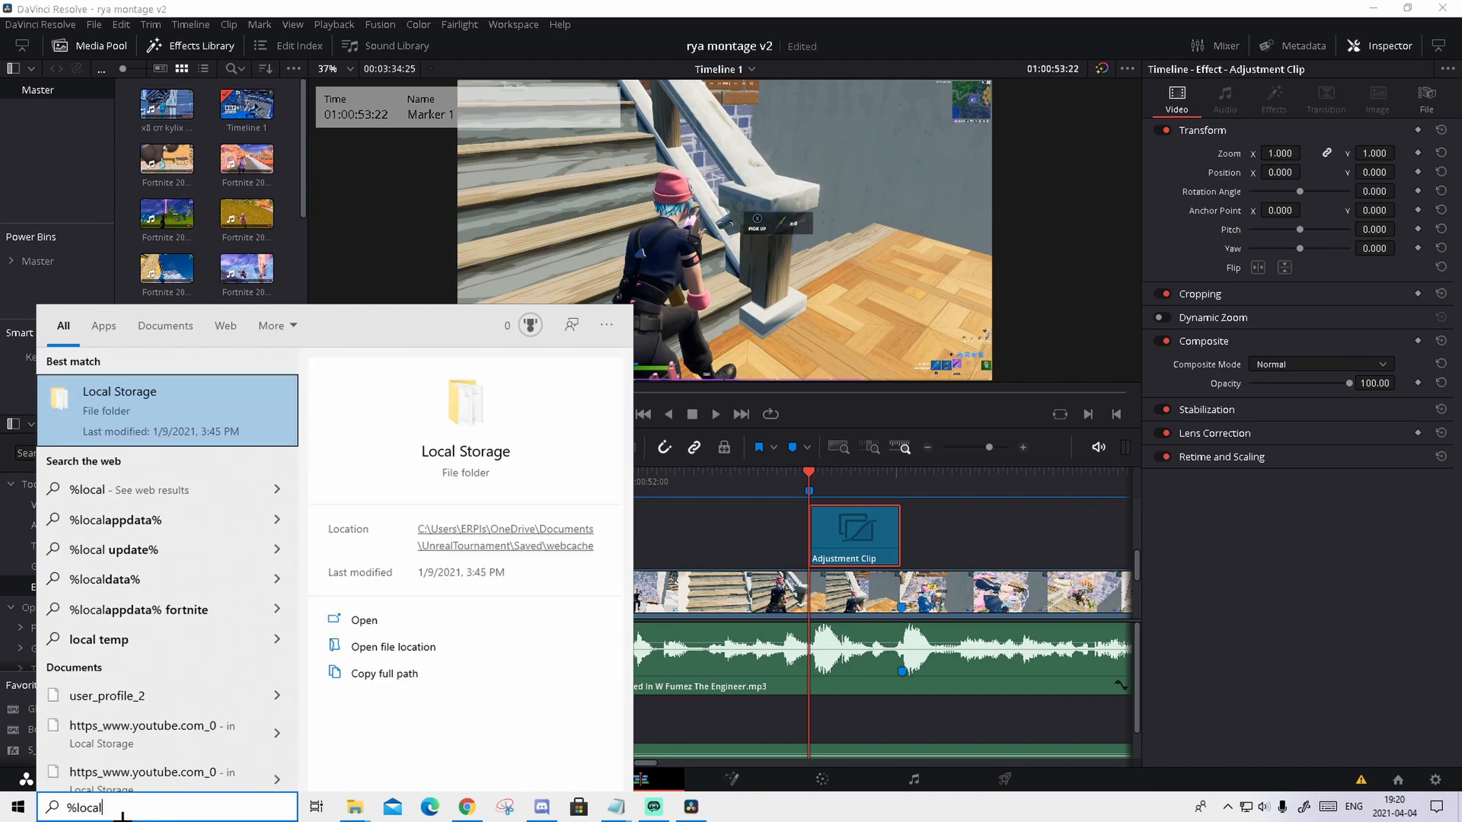
{"action": "type", "text": "appdata"}
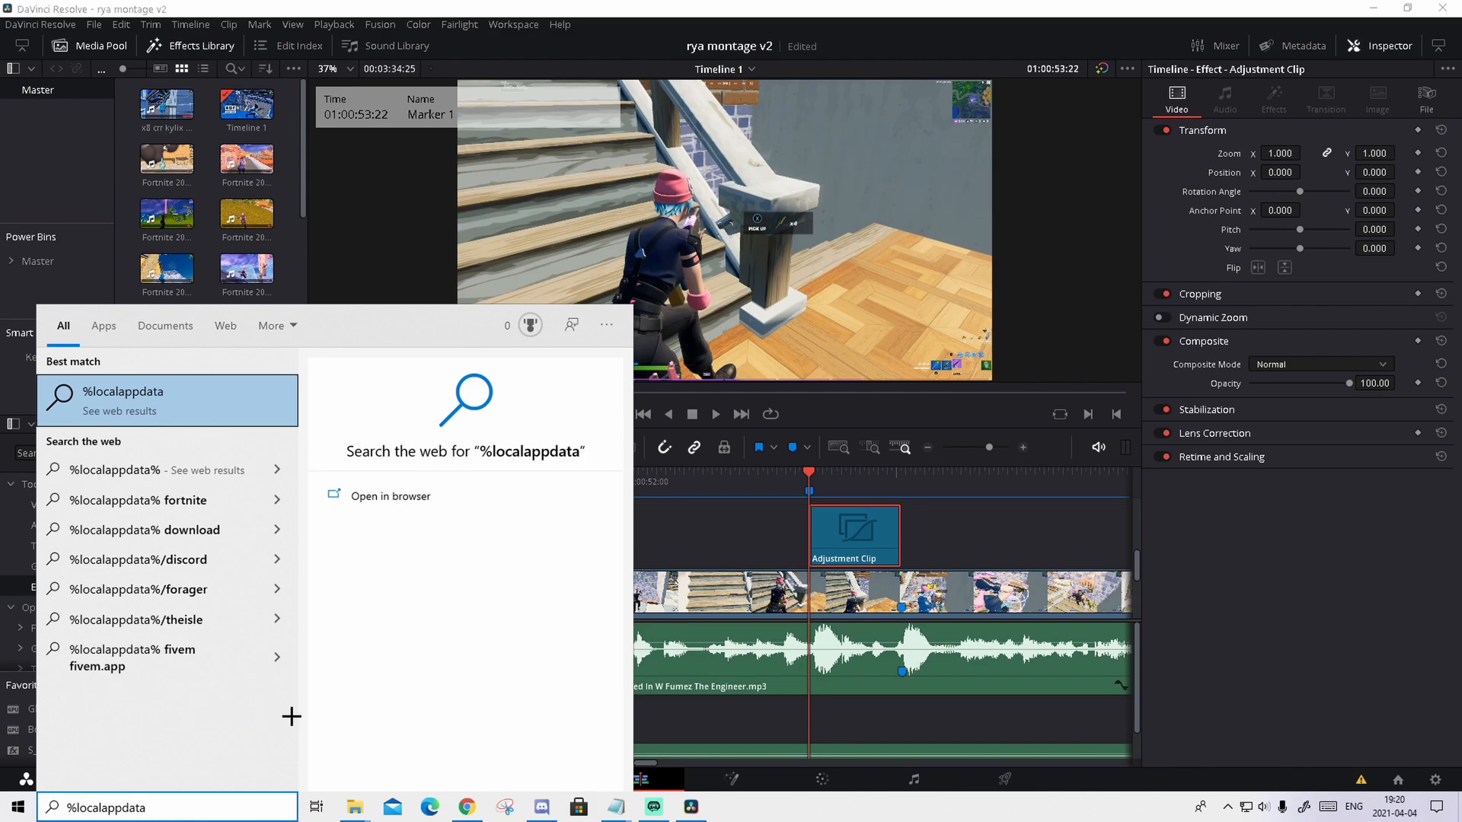
{"action": "type", "text": "%"}
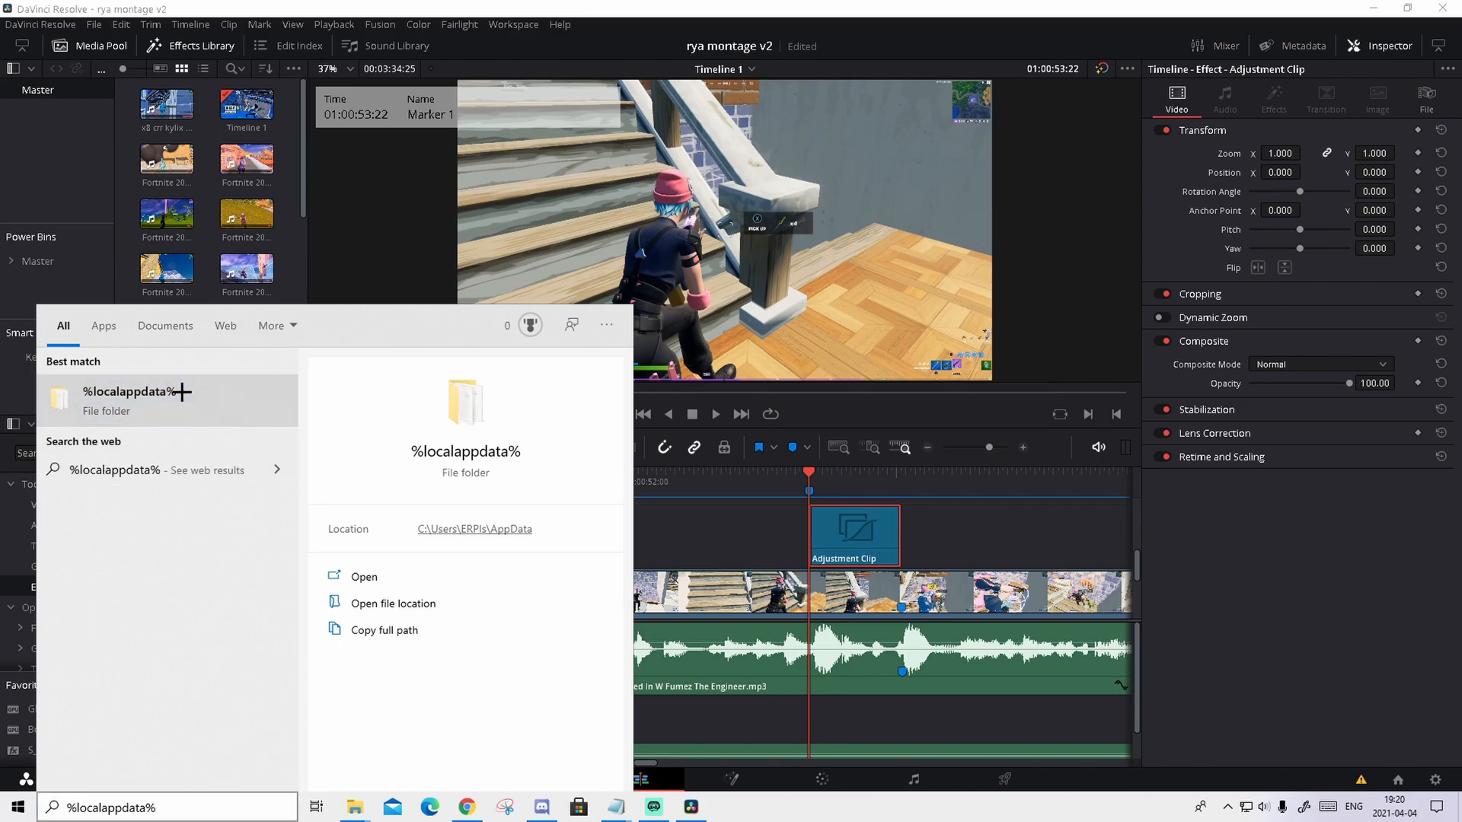
{"action": "key", "text": "Return"}
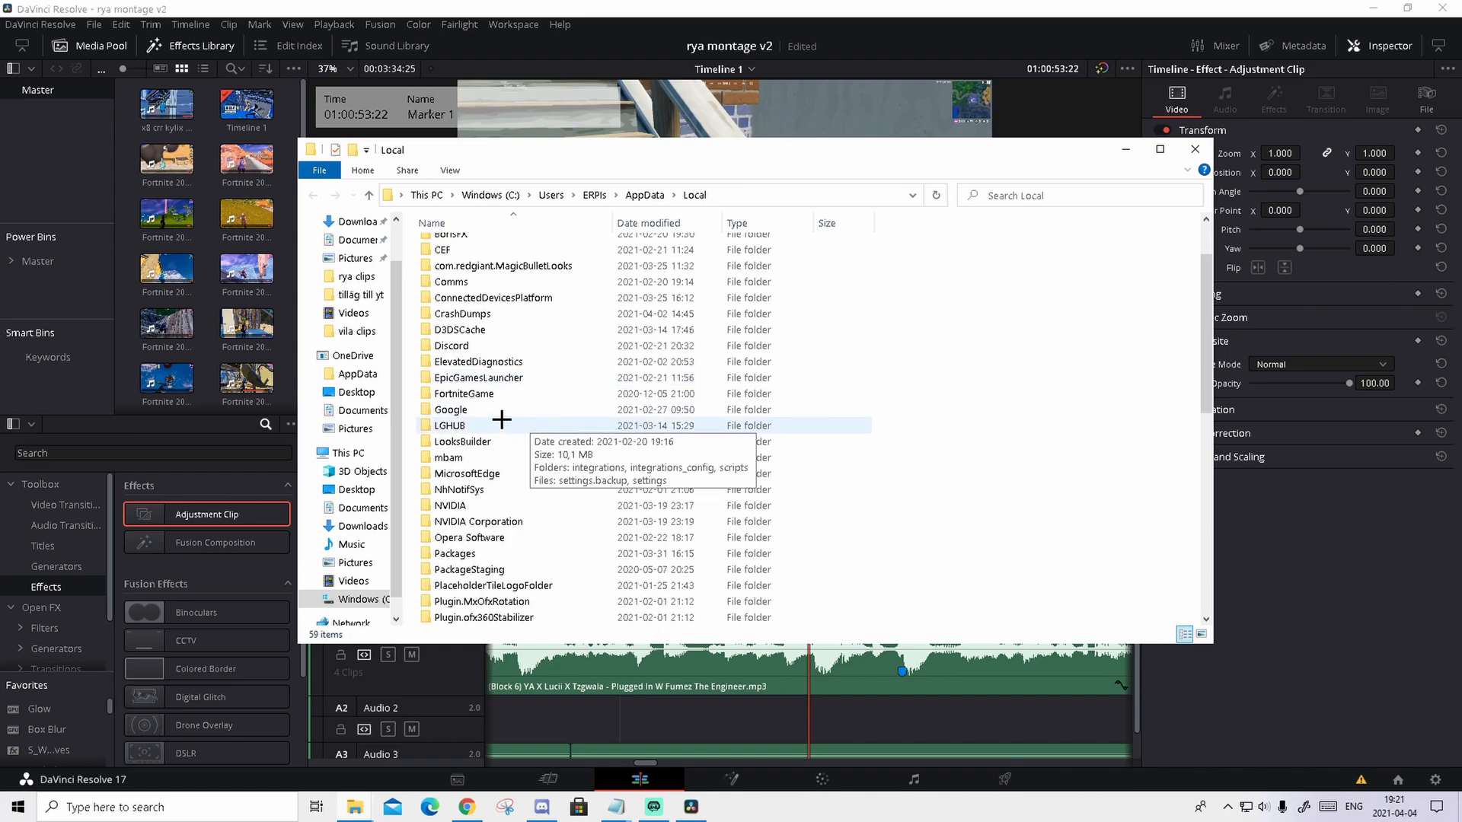
{"action": "double_click", "coordinate": [522, 442]}
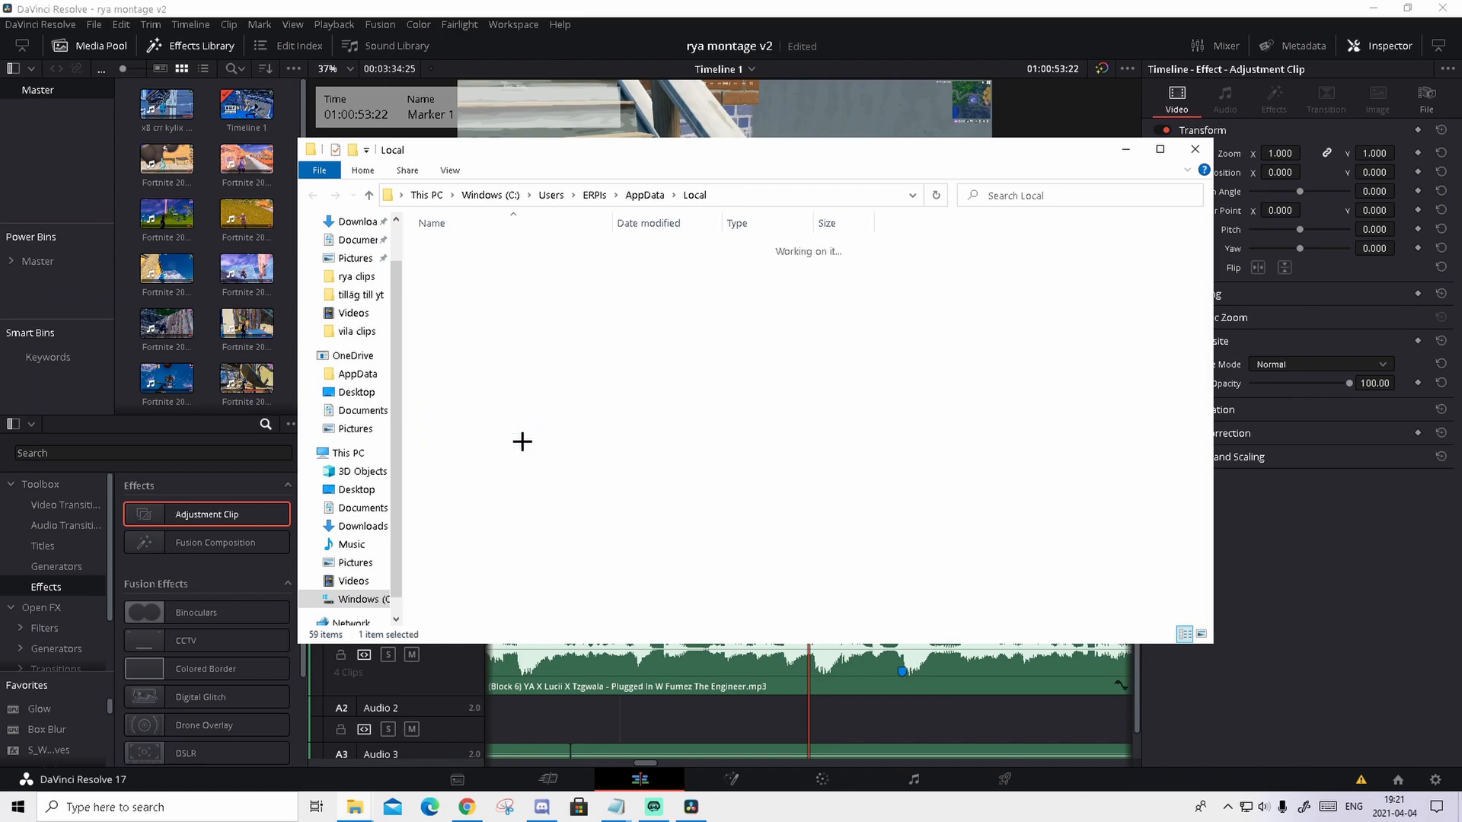
{"action": "double_click", "coordinate": [513, 262]}
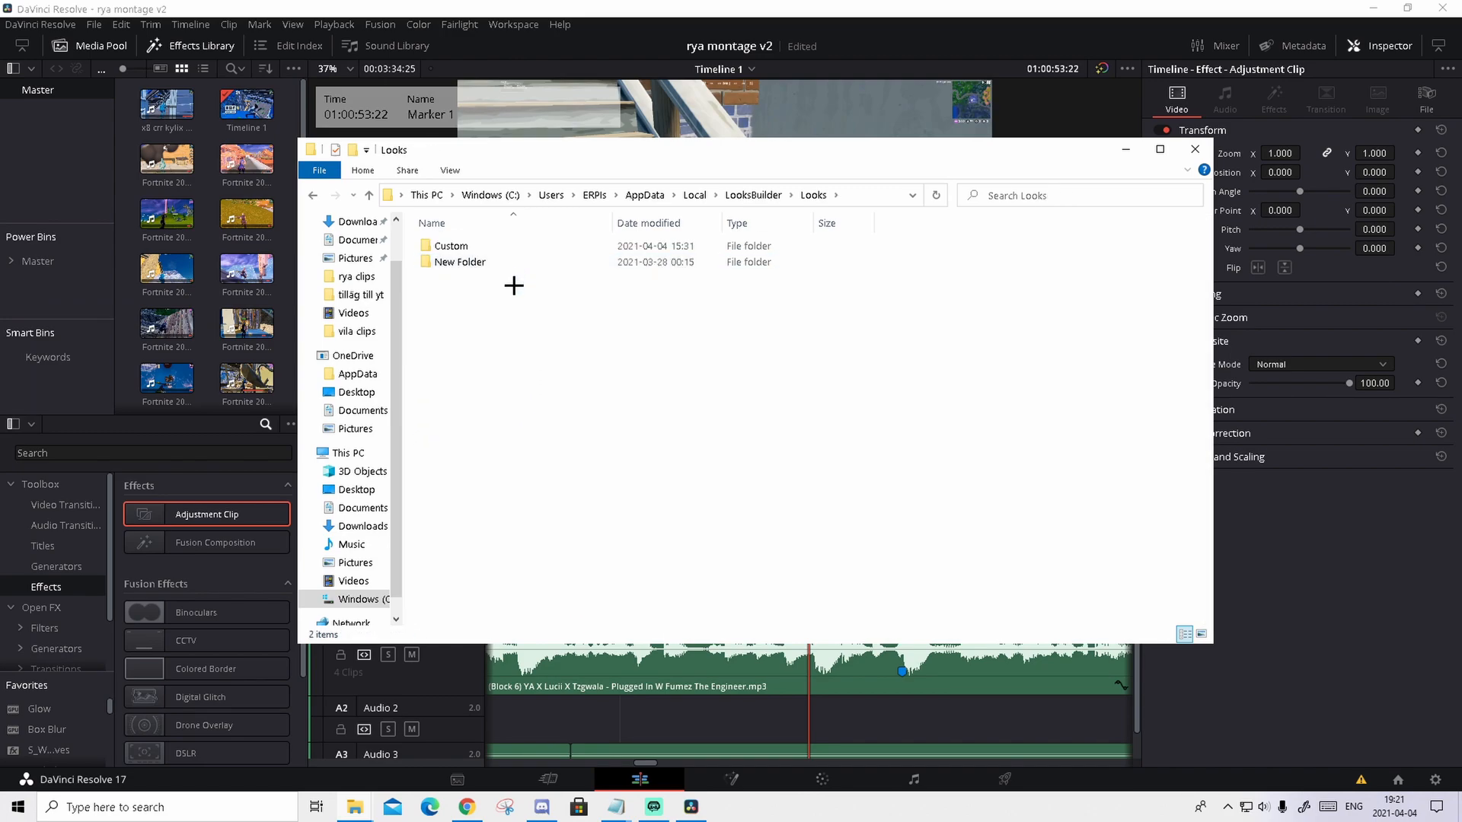
{"action": "double_click", "coordinate": [516, 247]}
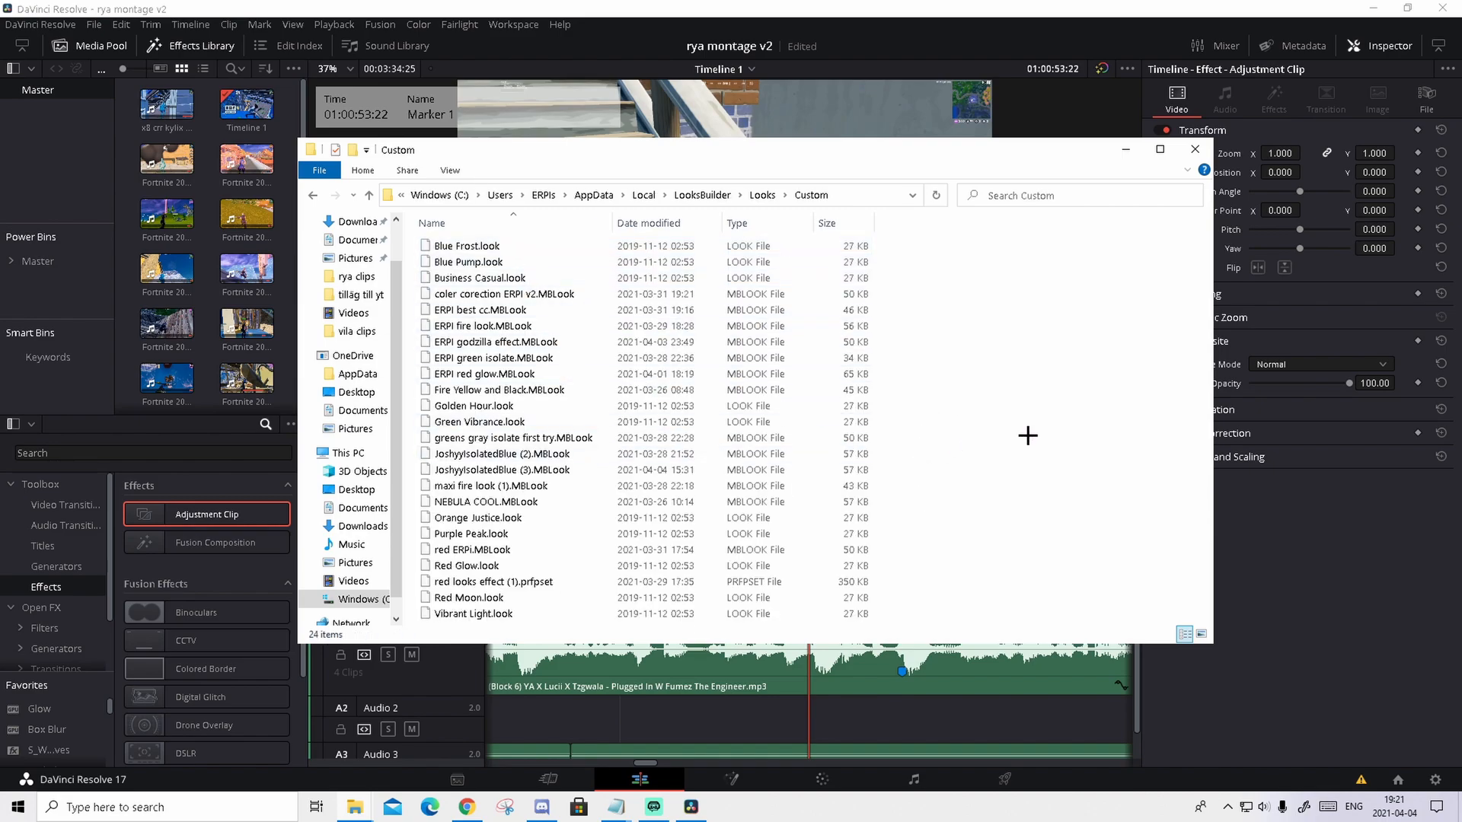
{"action": "left_click", "coordinate": [1196, 150]}
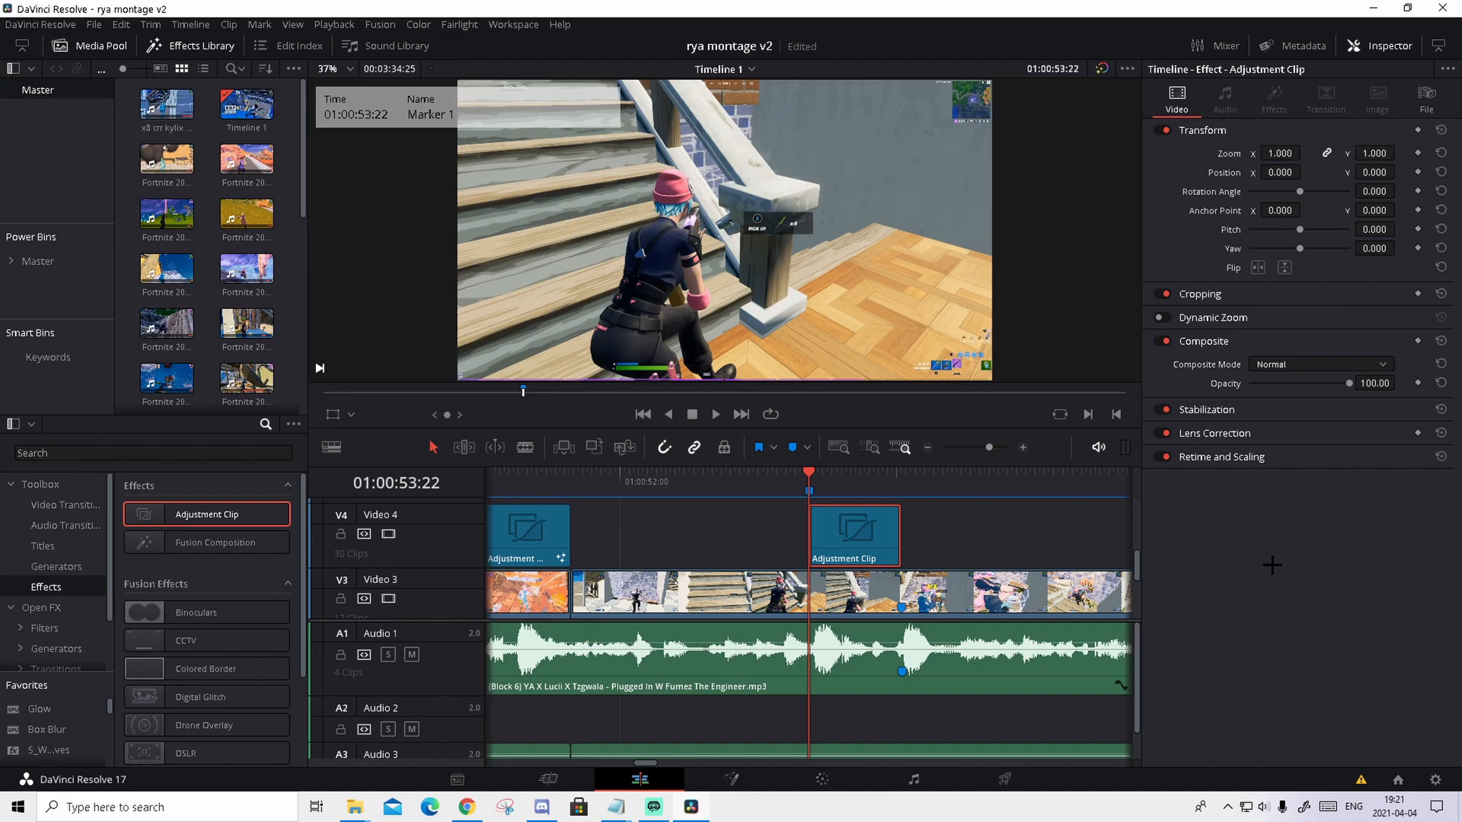
Find the Open FX effect with the search term "looks" and apply Looks to the new adjustment clip on Video 4
{"action": "left_click", "coordinate": [46, 608]}
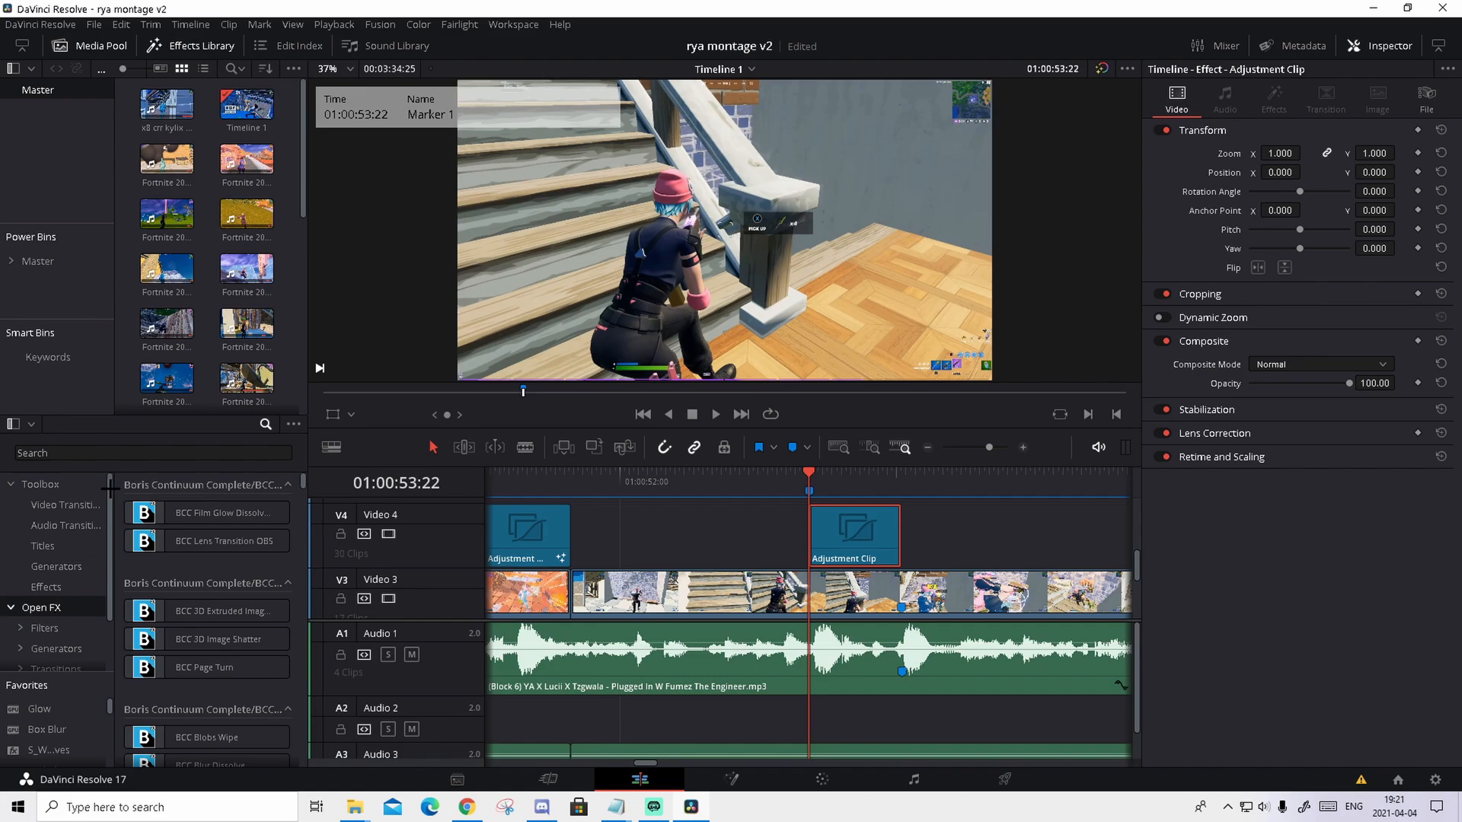
{"action": "left_click", "coordinate": [104, 452]}
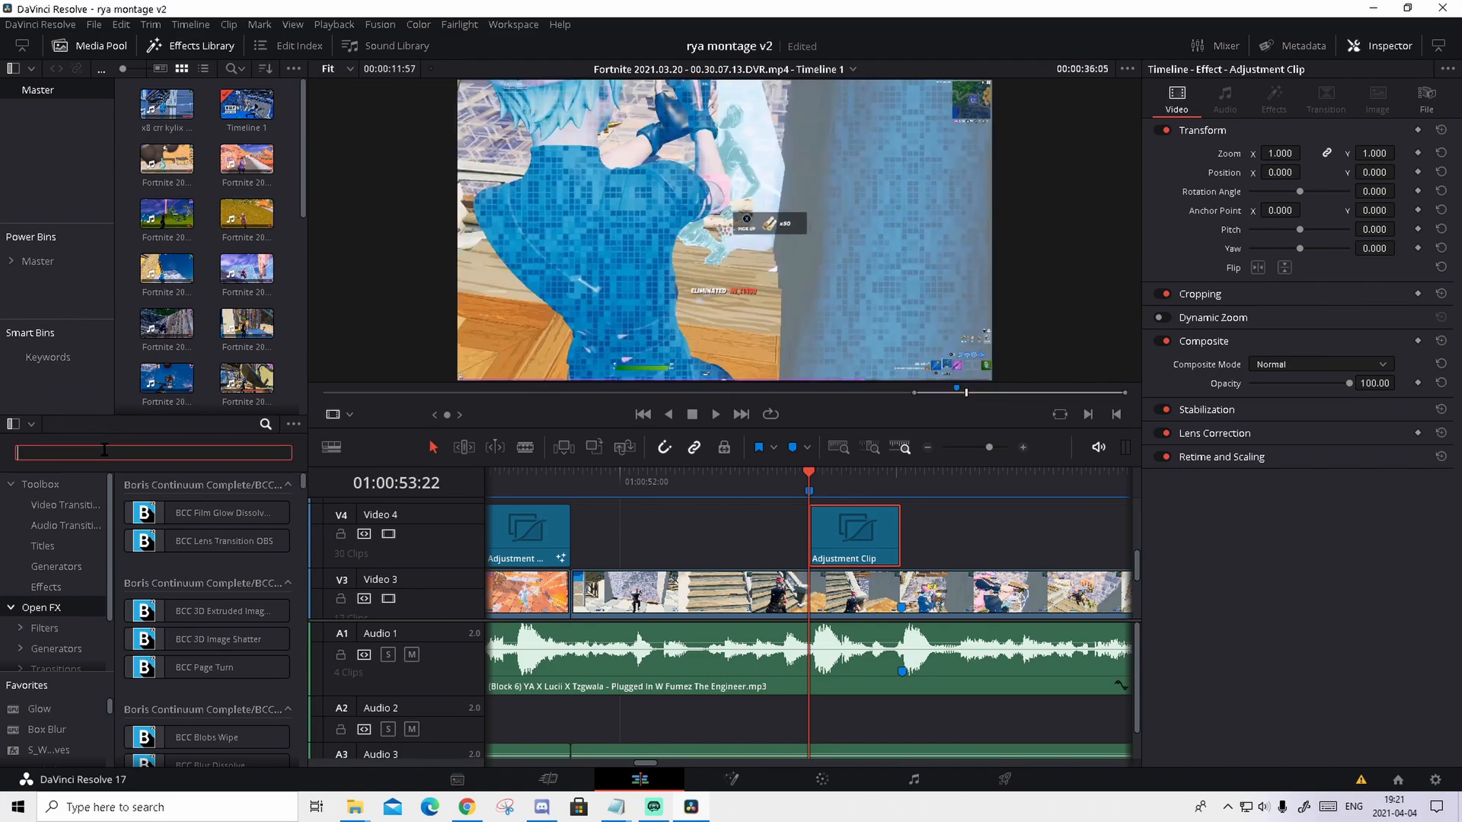
{"action": "type", "text": "looks"}
{"action": "left_click_drag", "start_coordinate": [187, 512], "coordinate": [842, 528]}
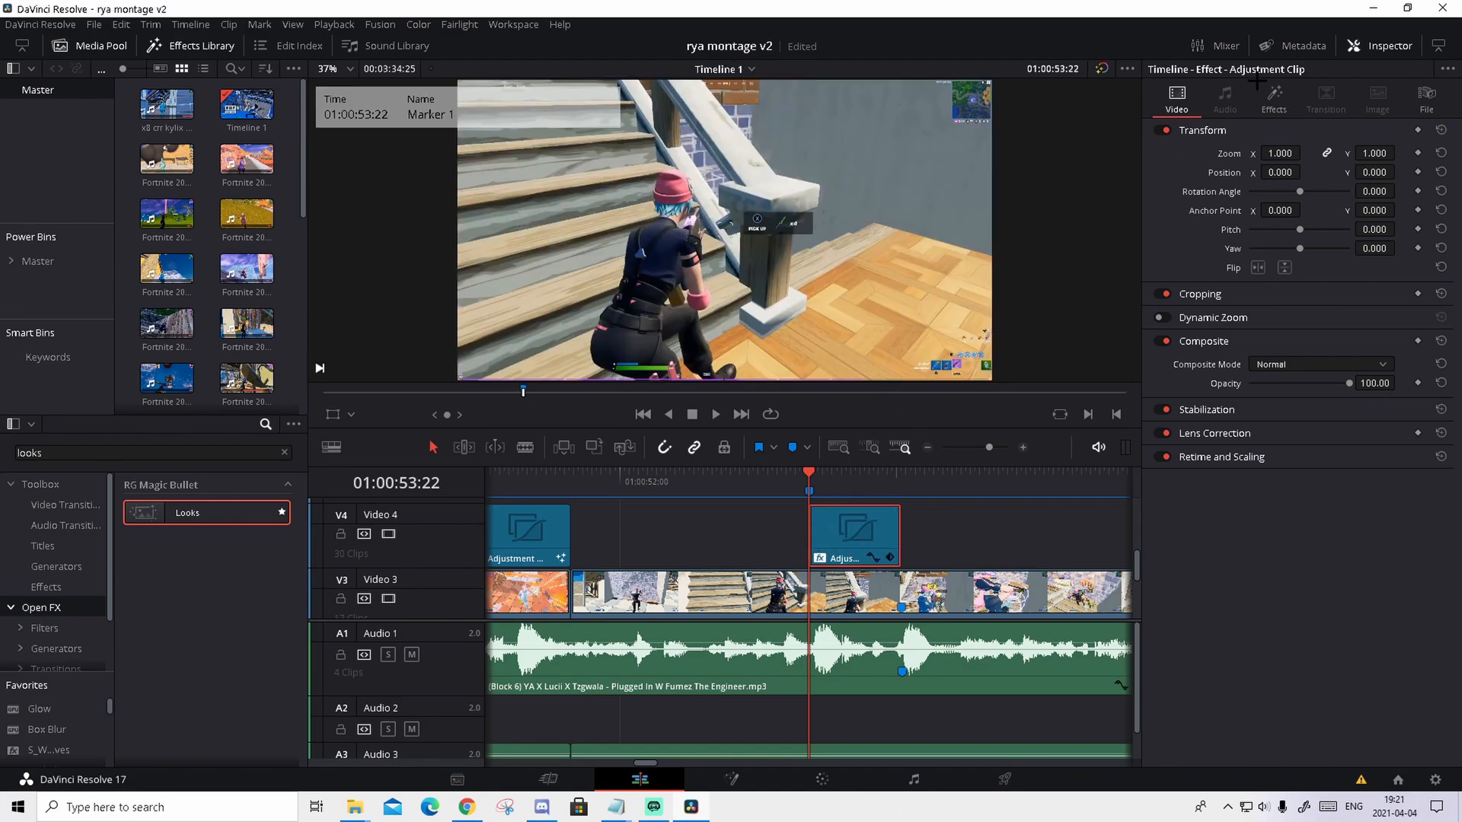
Edit the adjustment clip's look, choose the custom preset "ERPI godzilla effect", and apply it
{"action": "left_click", "coordinate": [1274, 99]}
{"action": "left_click", "coordinate": [1293, 184]}
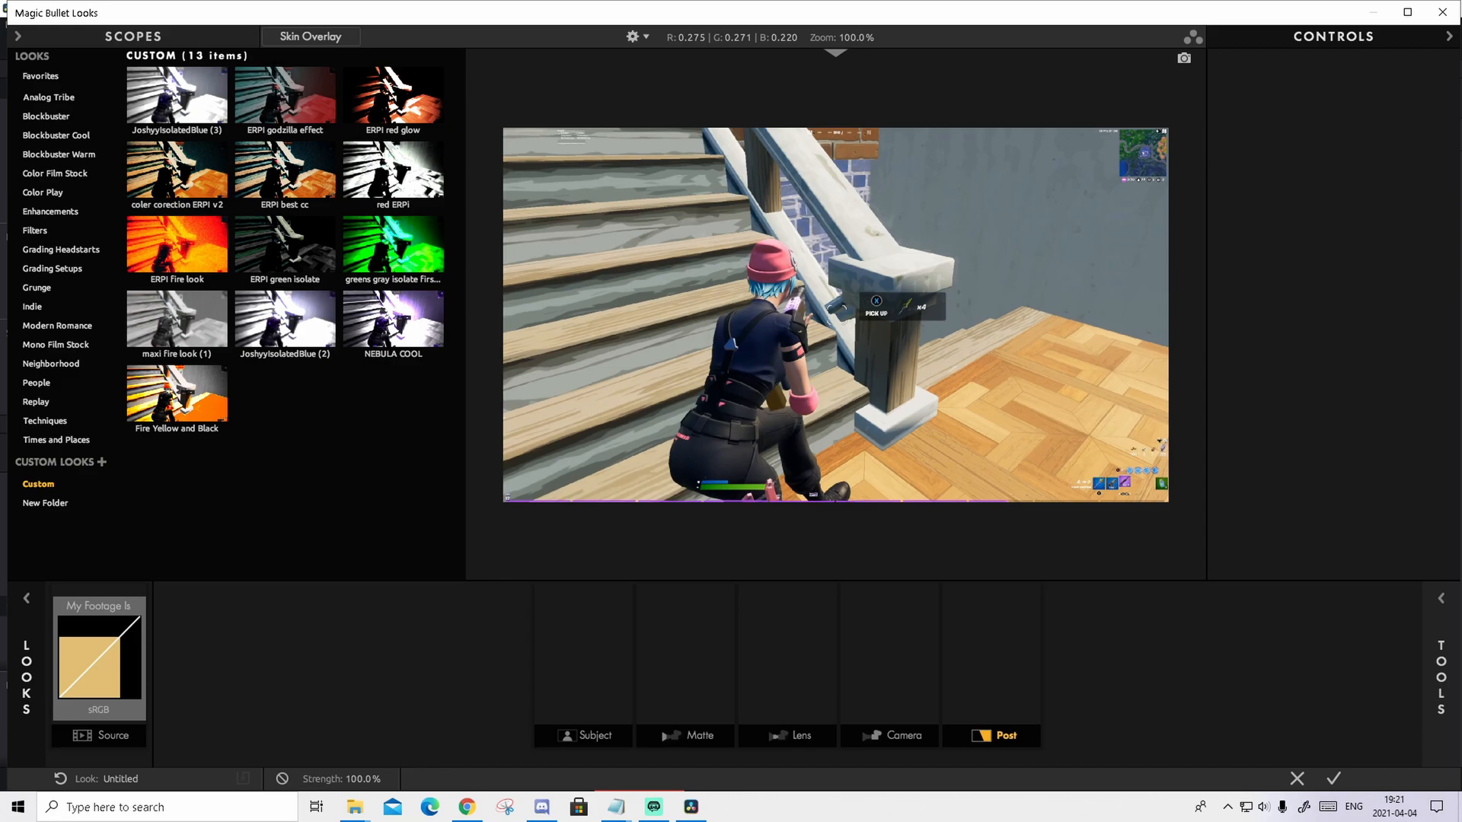
{"action": "left_click", "coordinate": [274, 97]}
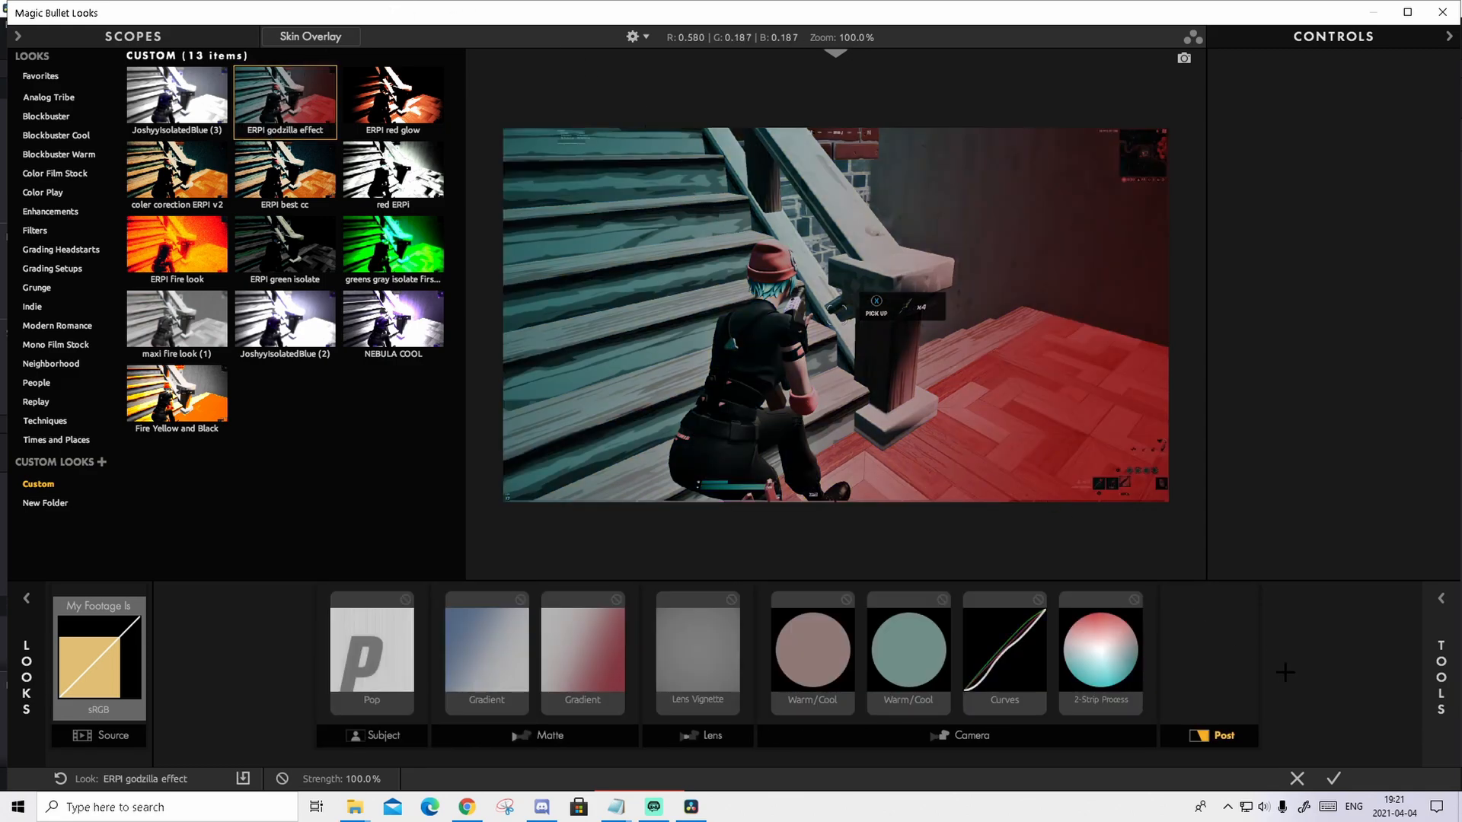
{"action": "left_click", "coordinate": [1330, 777]}
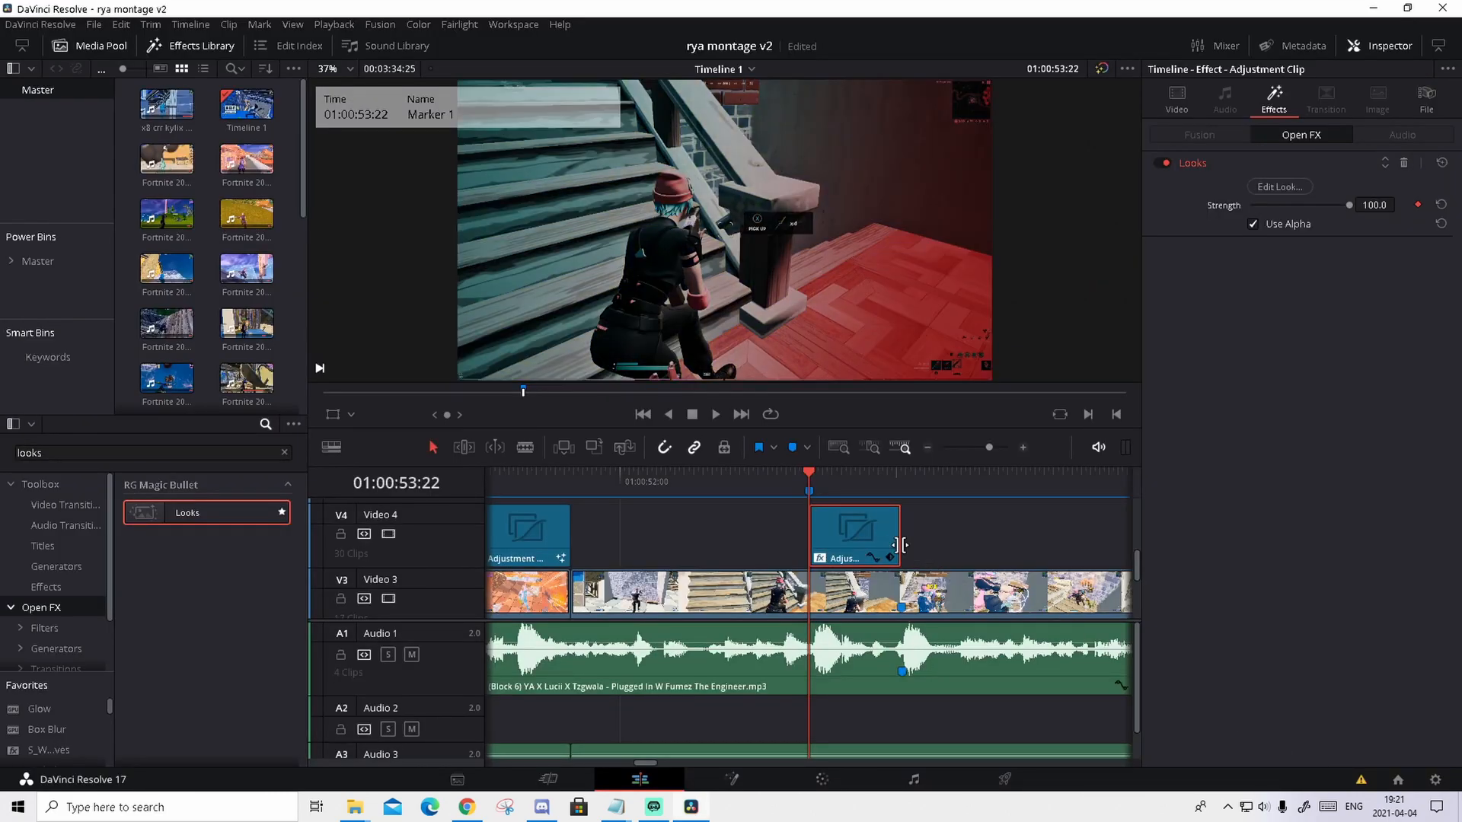
Give the Looks adjustment clip a fade-in from its start to about its midpoint at 01:00:53:40
{"action": "left_click", "coordinate": [852, 481]}
{"action": "left_click_drag", "start_coordinate": [853, 483], "coordinate": [818, 487]}
{"action": "mouse_move", "coordinate": [1348, 204]}
{"action": "left_mouse_down"}
{"action": "mouse_move", "coordinate": [1250, 205]}
{"action": "mouse_move", "coordinate": [1348, 205]}
{"action": "left_mouse_up"}
{"action": "left_click", "coordinate": [851, 482]}
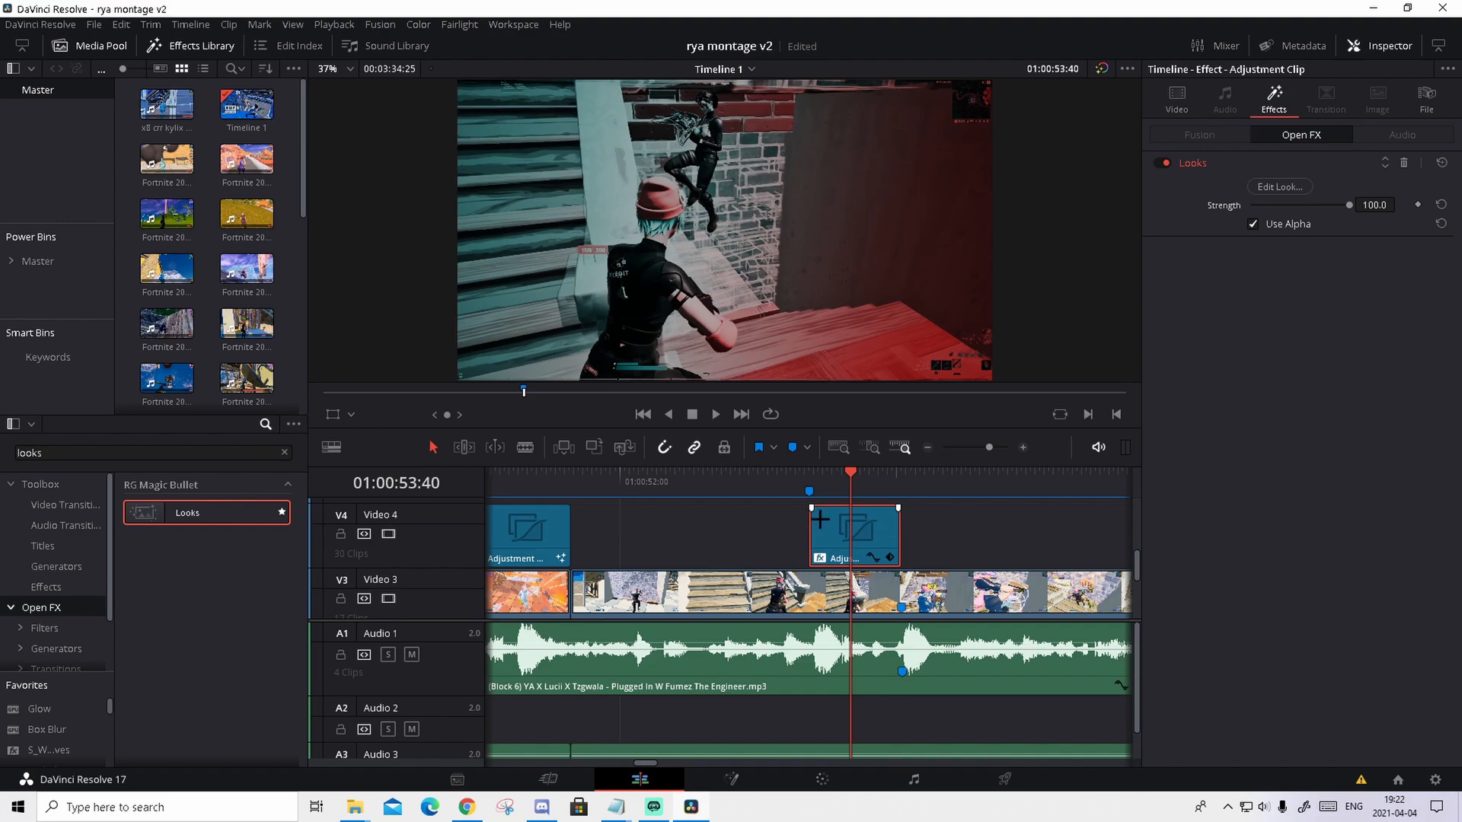
{"action": "left_click_drag", "start_coordinate": [811, 508], "coordinate": [821, 476]}
Turn on Render Cache Color Output for the adjustment clip and choose a render cache mode for playback
{"action": "left_click", "coordinate": [867, 536]}
{"action": "right_click", "coordinate": [864, 536]}
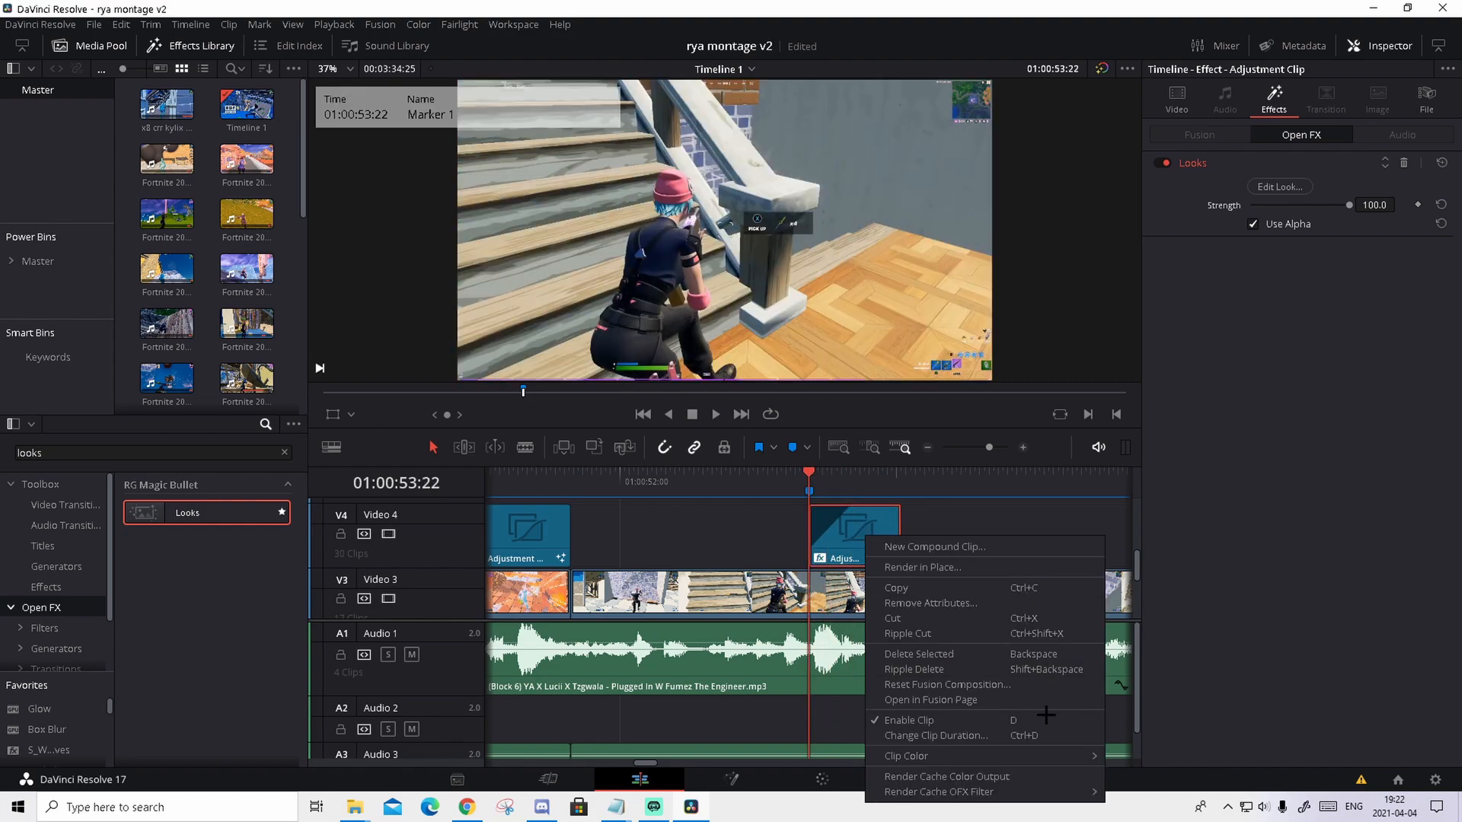
{"action": "left_click", "coordinate": [935, 776]}
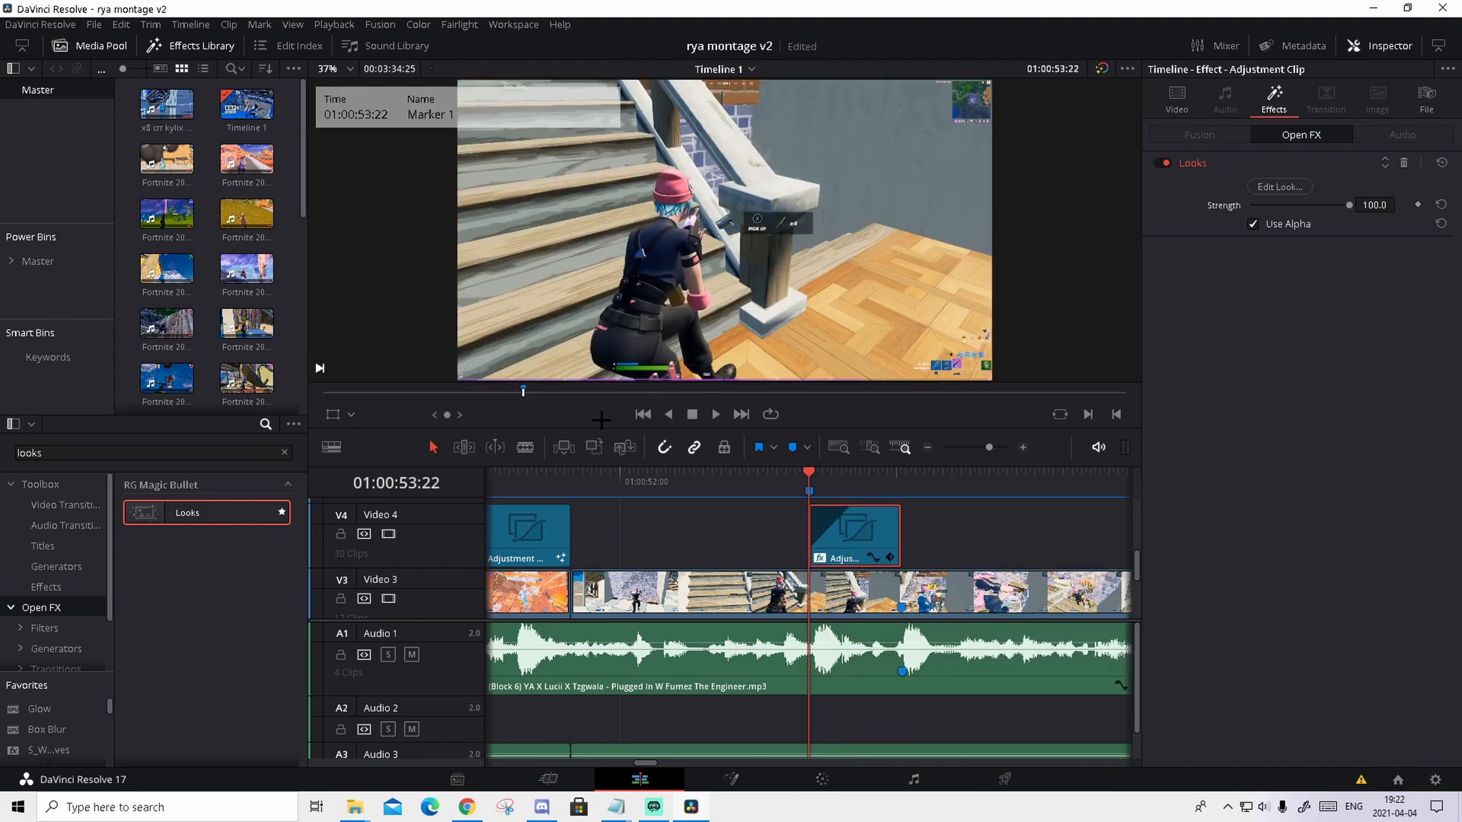
{"action": "left_click", "coordinate": [335, 24]}
{"action": "mouse_move", "coordinate": [379, 98]}
{"action": "left_click", "coordinate": [590, 116]}
Play back the section leading into the adjustment clip to check the look's fade-in
{"action": "key", "text": "space"}
{"action": "key", "text": "space"}
{"action": "left_click_drag", "start_coordinate": [810, 474], "coordinate": [754, 474]}
{"action": "key", "text": "space"}
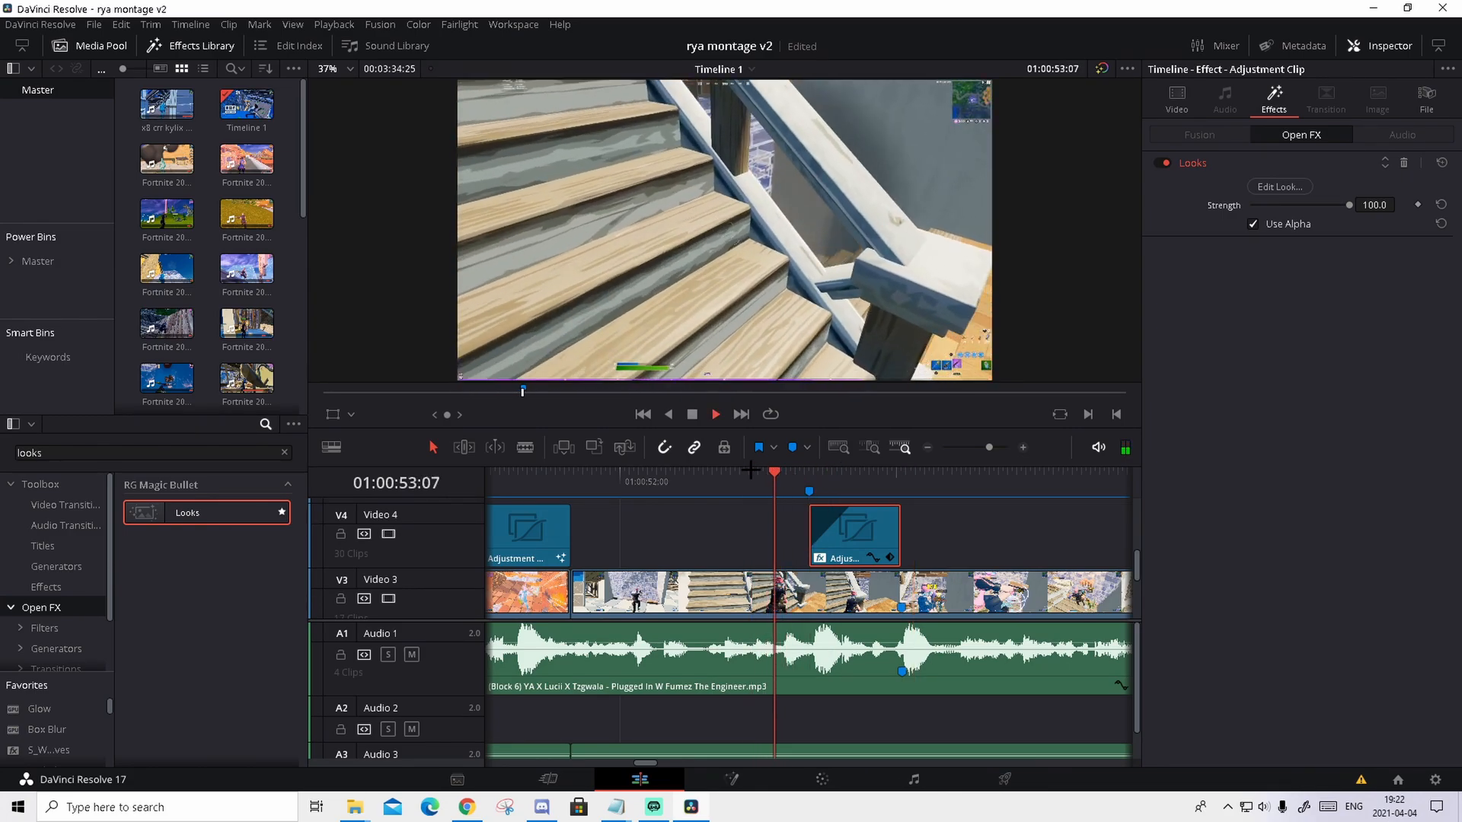
{"action": "key", "text": "space"}
Add Transform keyframes to the gameplay clip on Video 3 at 01:00:53:41, midway under the adjustment clip
{"action": "left_click", "coordinate": [814, 476]}
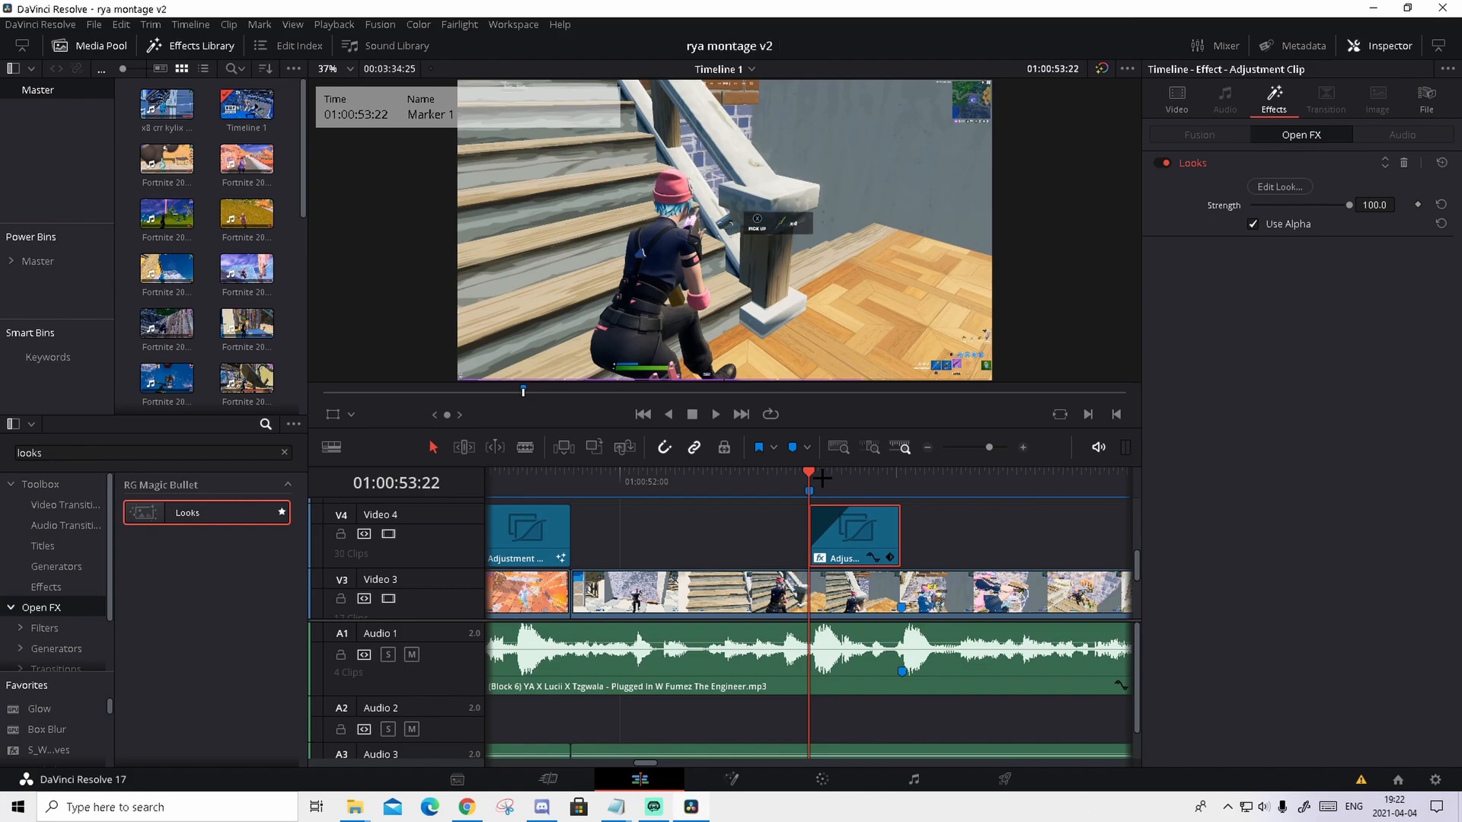
{"action": "left_click", "coordinate": [848, 592]}
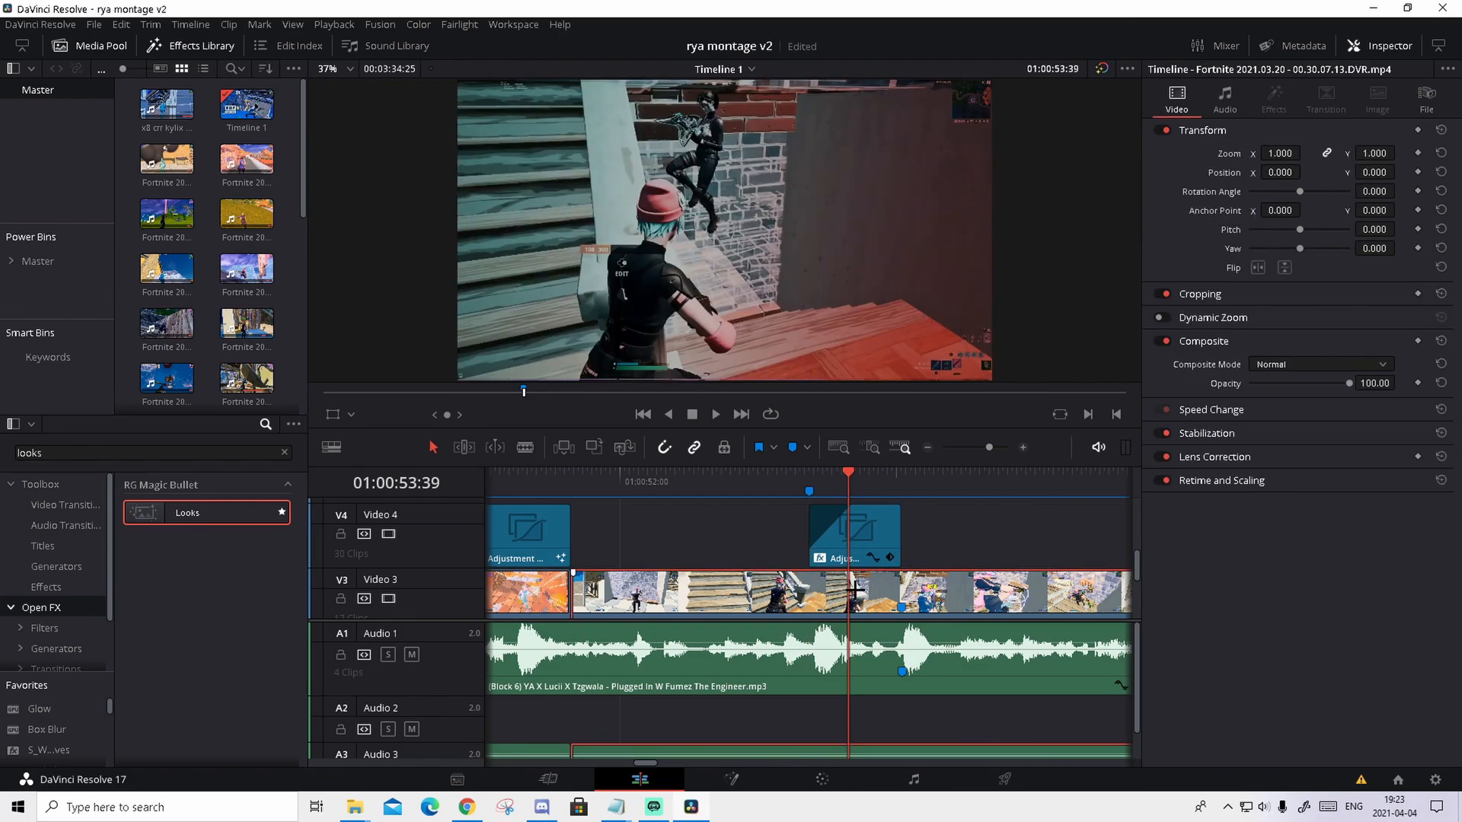
{"action": "scroll", "coordinate": [855, 591], "scroll_direction": "down", "scroll_amount": 2}
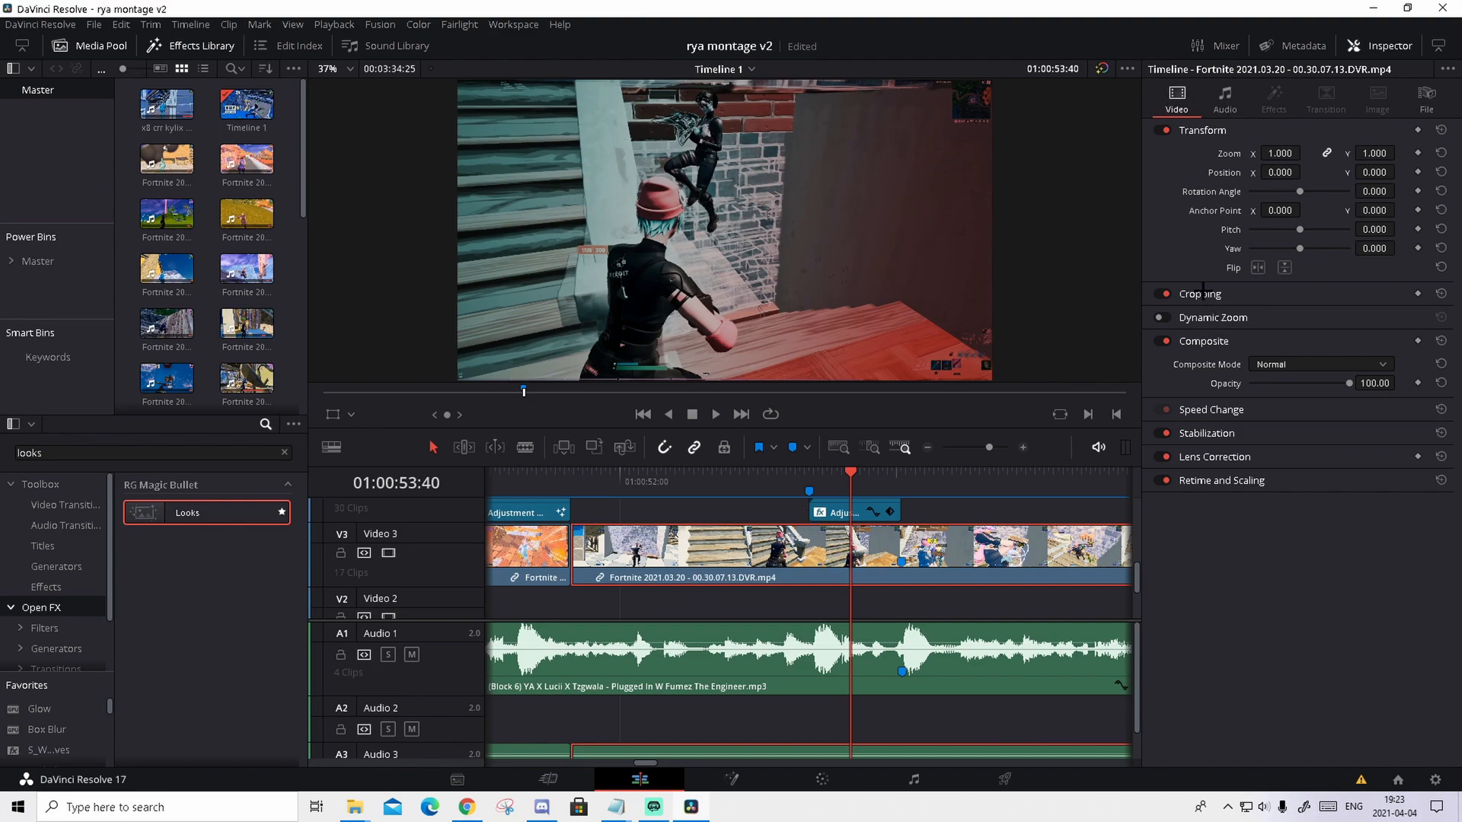
{"action": "scroll", "coordinate": [876, 546], "scroll_direction": "up", "scroll_amount": 2}
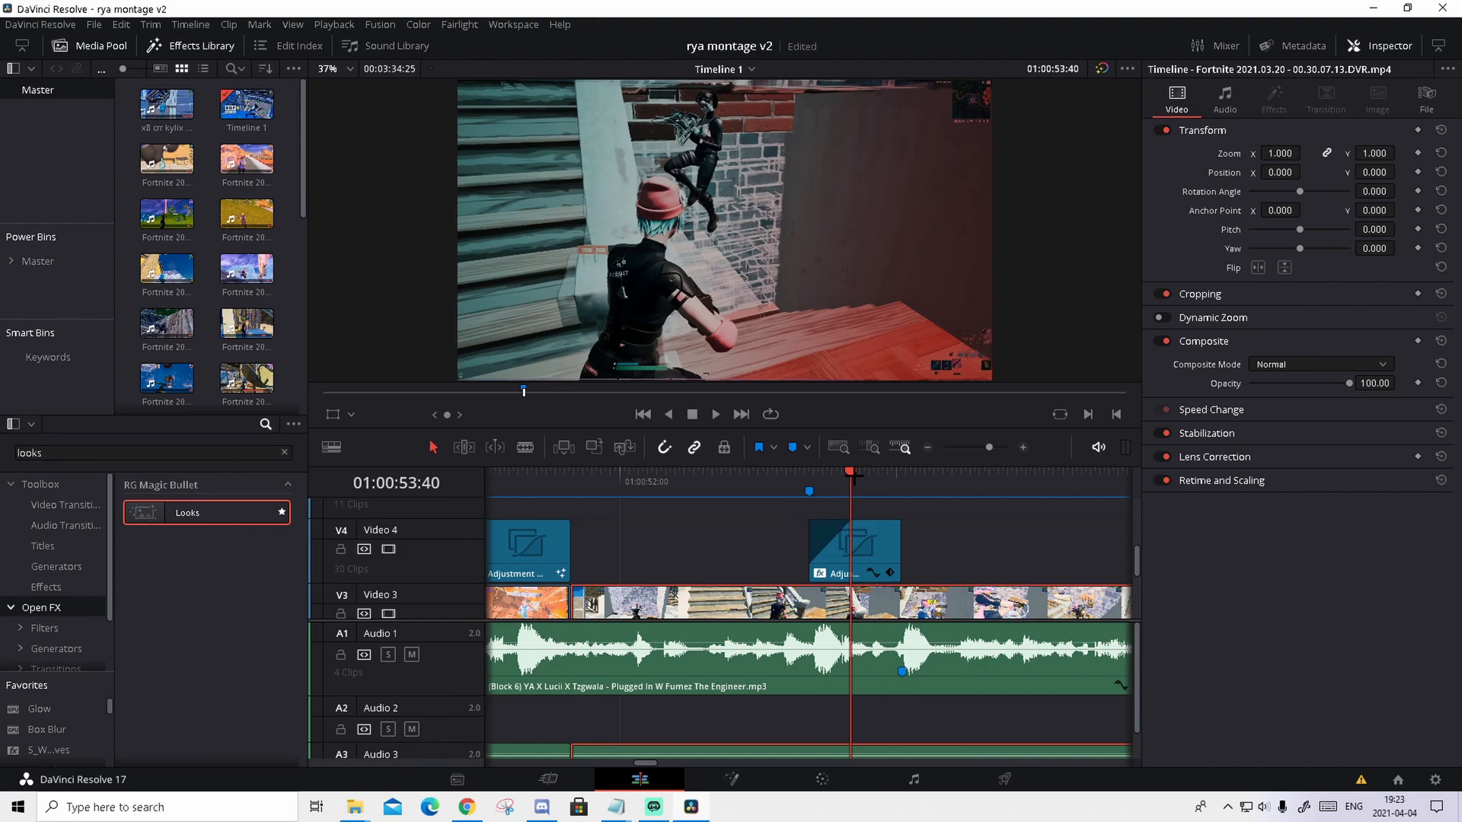
{"action": "key", "text": "Right"}
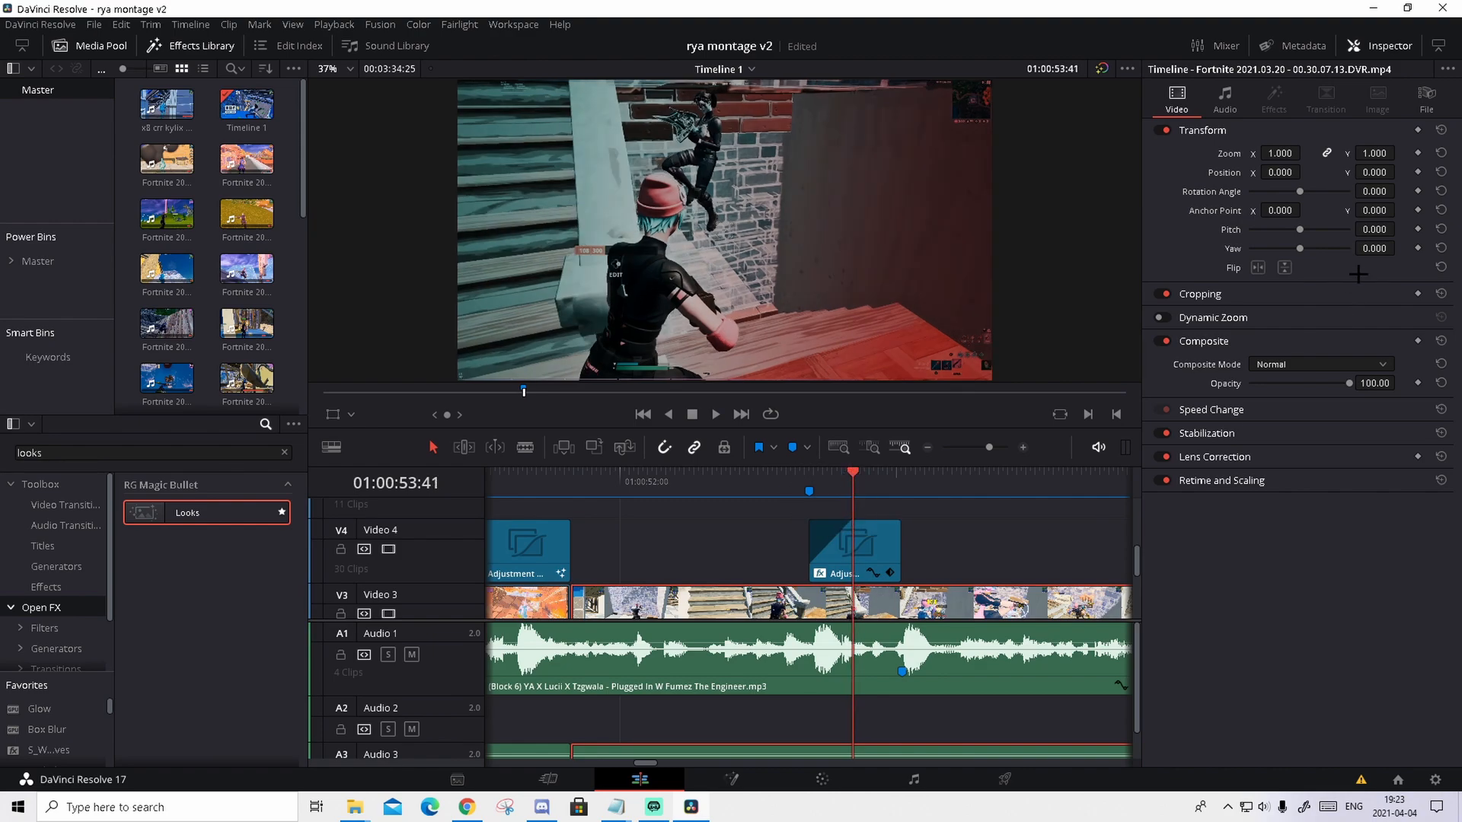
{"action": "left_click", "coordinate": [1418, 130]}
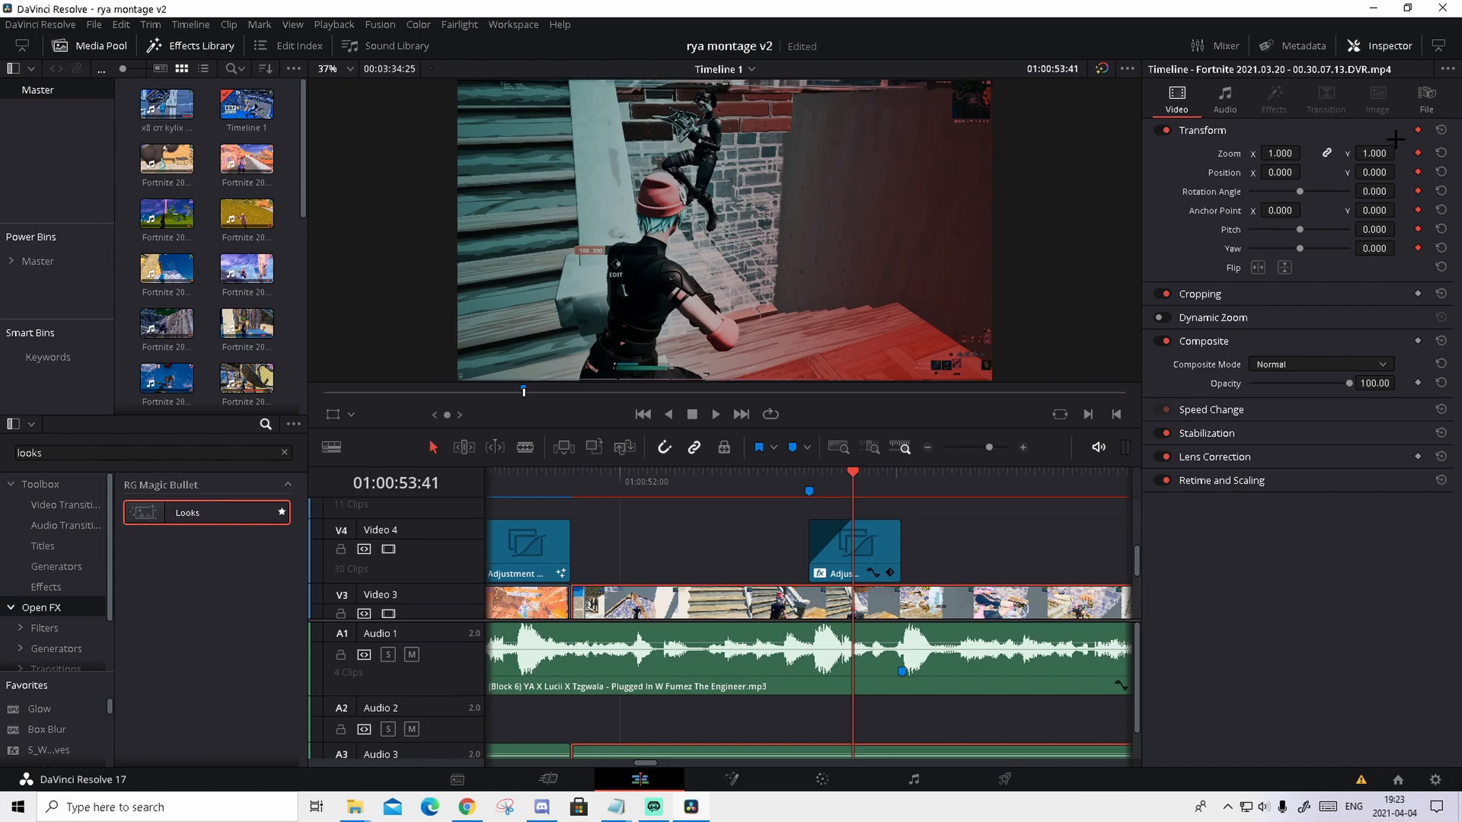
Add Transform keyframes to the gameplay clip at 01:00:53:58, near the adjustment clip's end, with Zoom 1.080 and Rotation Angle -7.900
{"action": "left_click", "coordinate": [900, 475]}
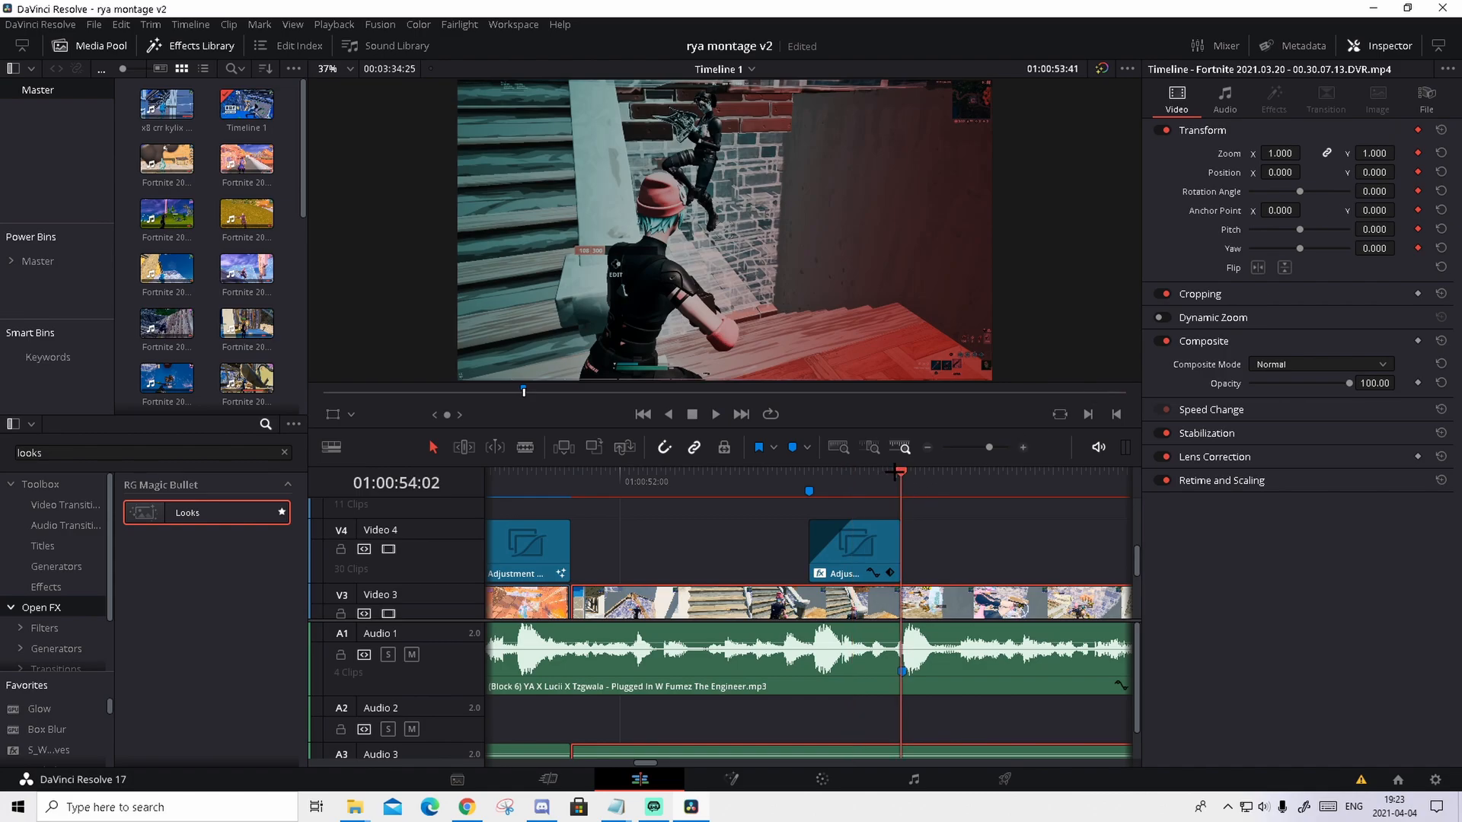
{"action": "key", "text": "Left"}
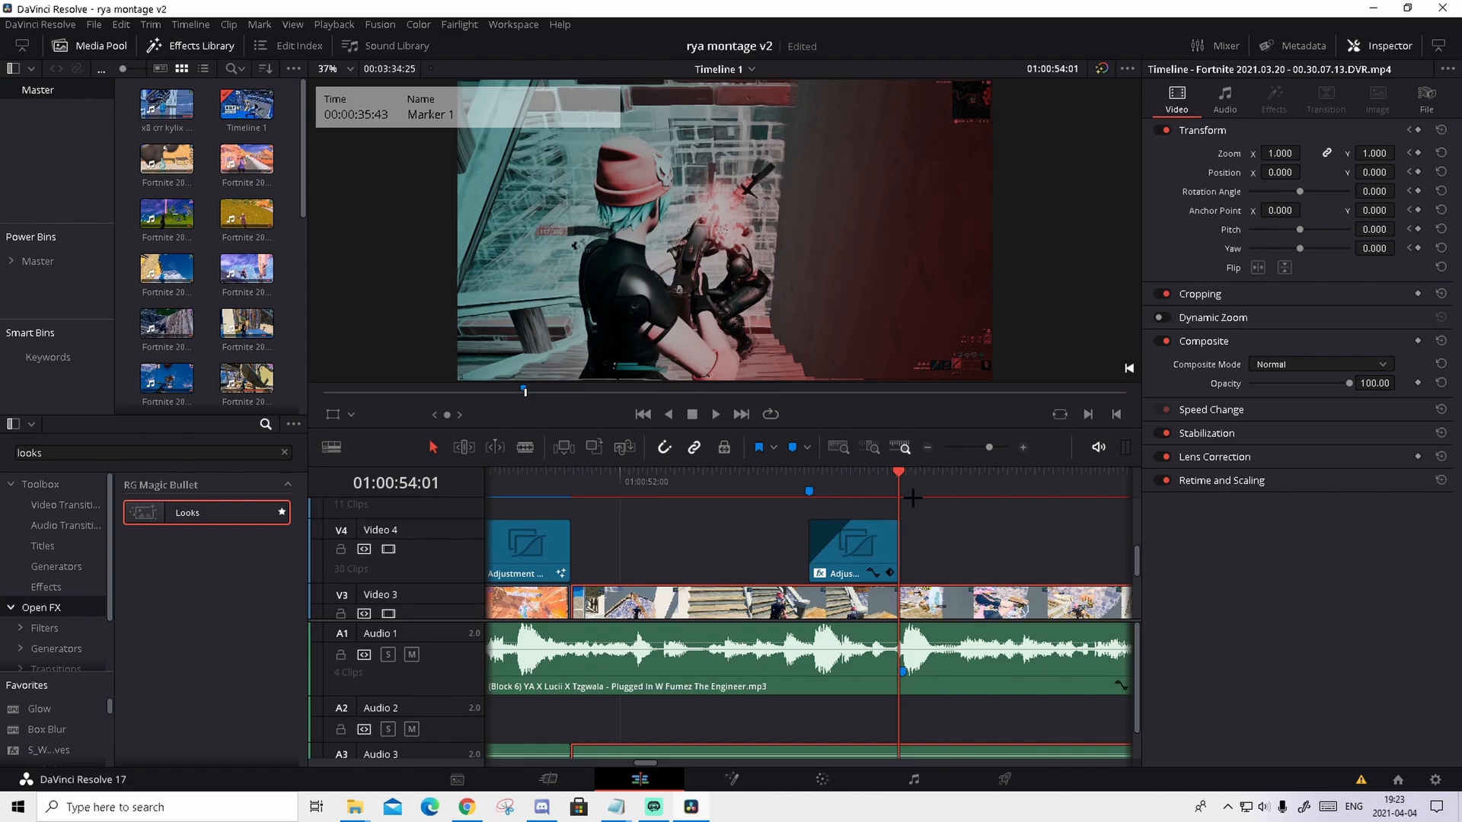
{"action": "key", "text": "Left"}
{"action": "key", "text": "Left"}
{"action": "key", "text": "Left"}
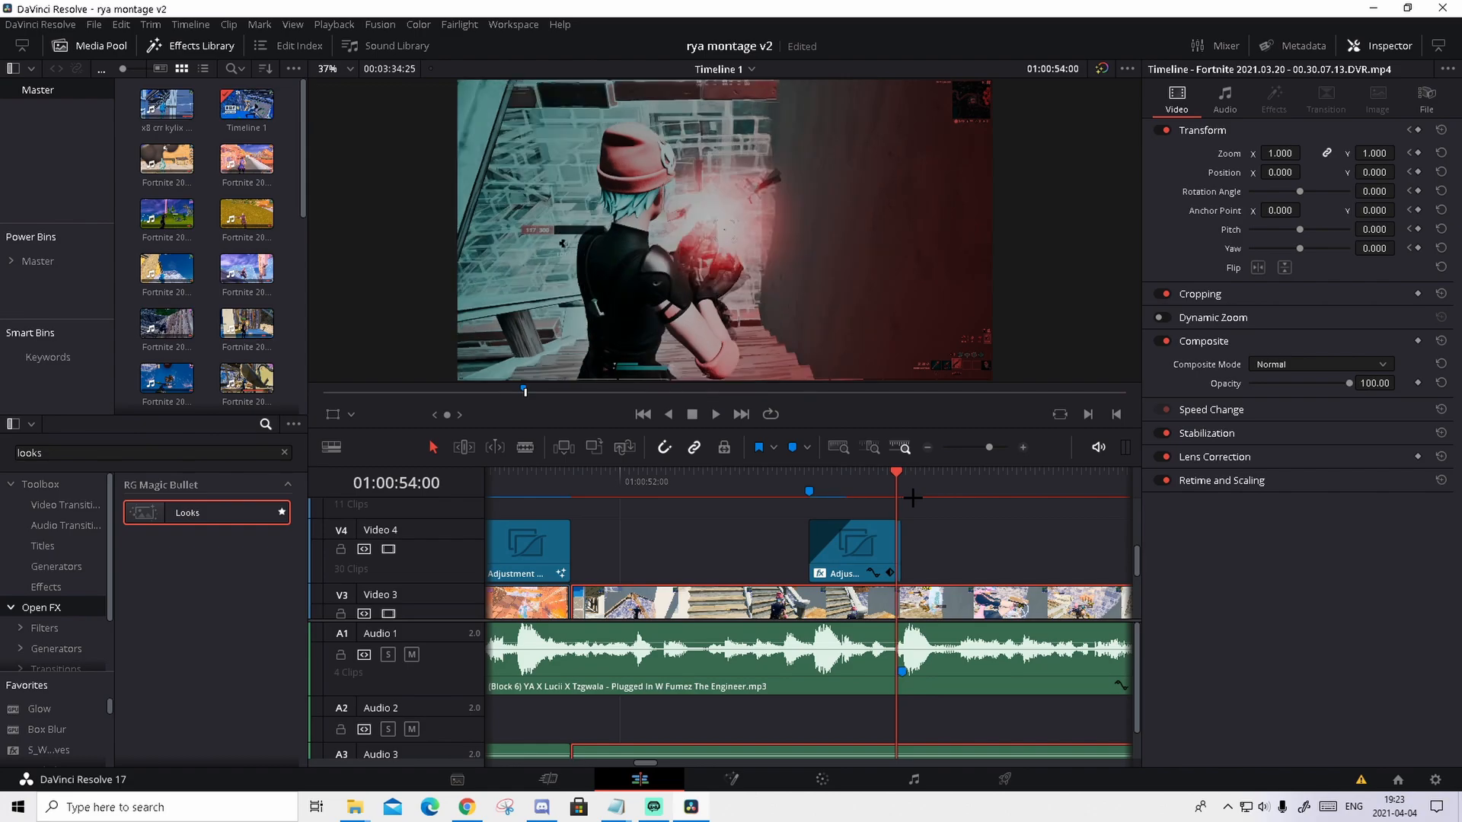
{"action": "left_click", "coordinate": [1417, 129]}
{"action": "left_click_drag", "start_coordinate": [1280, 153], "coordinate": [1304, 153]}
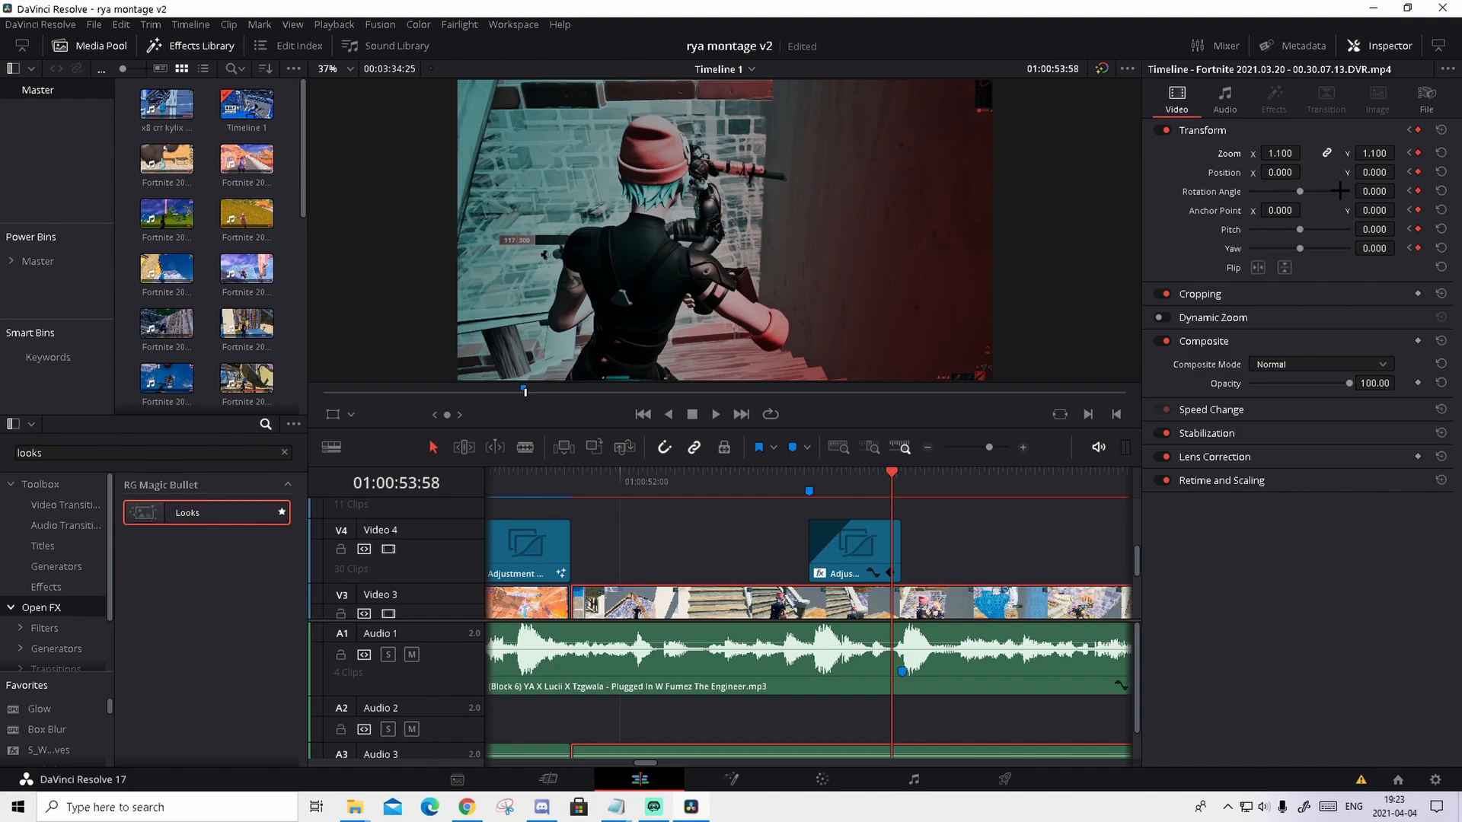
{"action": "mouse_move", "coordinate": [1374, 191]}
{"action": "left_mouse_down"}
{"action": "mouse_move", "coordinate": [1306, 191]}
{"action": "mouse_move", "coordinate": [1380, 194]}
{"action": "left_mouse_up"}
{"action": "left_click_drag", "start_coordinate": [1294, 153], "coordinate": [1305, 152]}
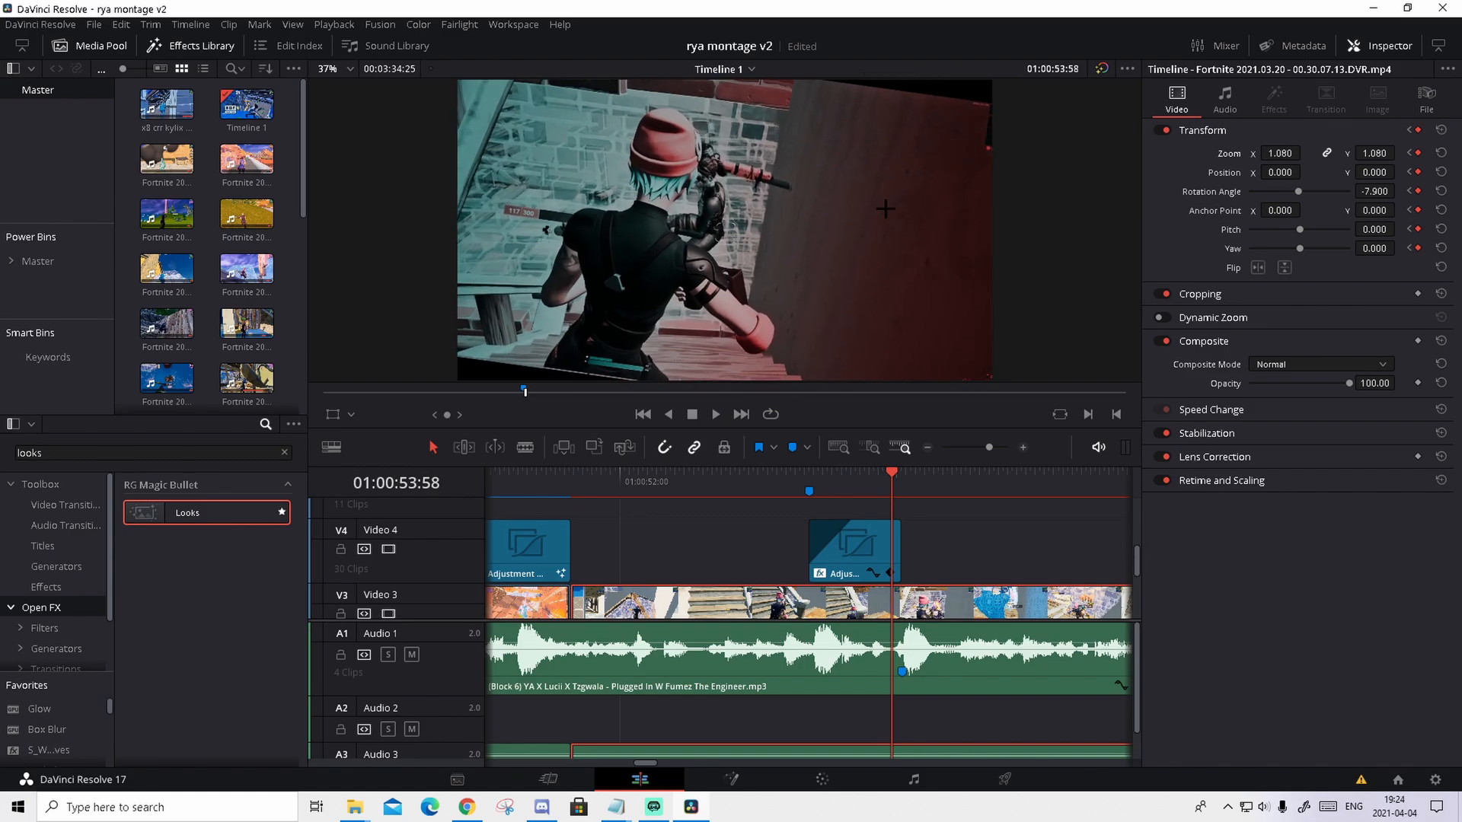
Play back the section under the adjustment clip to check the animated zoom and rotation
{"action": "left_click_drag", "start_coordinate": [892, 478], "coordinate": [853, 485]}
{"action": "key", "text": "space"}
{"action": "left_click", "coordinate": [867, 481]}
{"action": "key", "text": "space"}
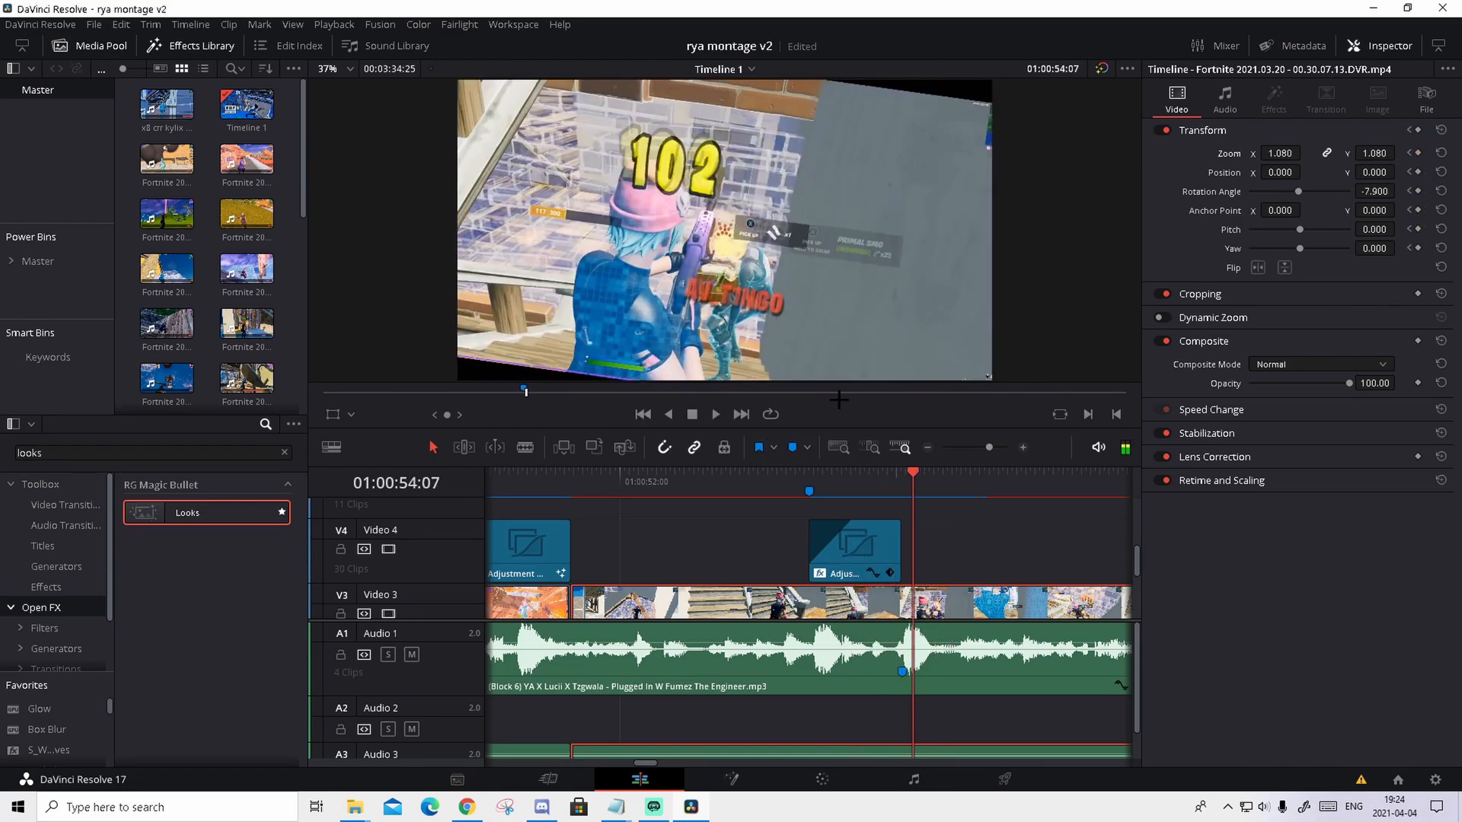
Add Transform keyframes to the gameplay clip on the adjacent frames 01:00:54:01 and 01:00:54:02, where the adjustment clip ends
{"action": "left_click", "coordinate": [906, 478]}
{"action": "key", "text": "Left"}
{"action": "key", "text": "Right"}
{"action": "key", "text": "Left"}
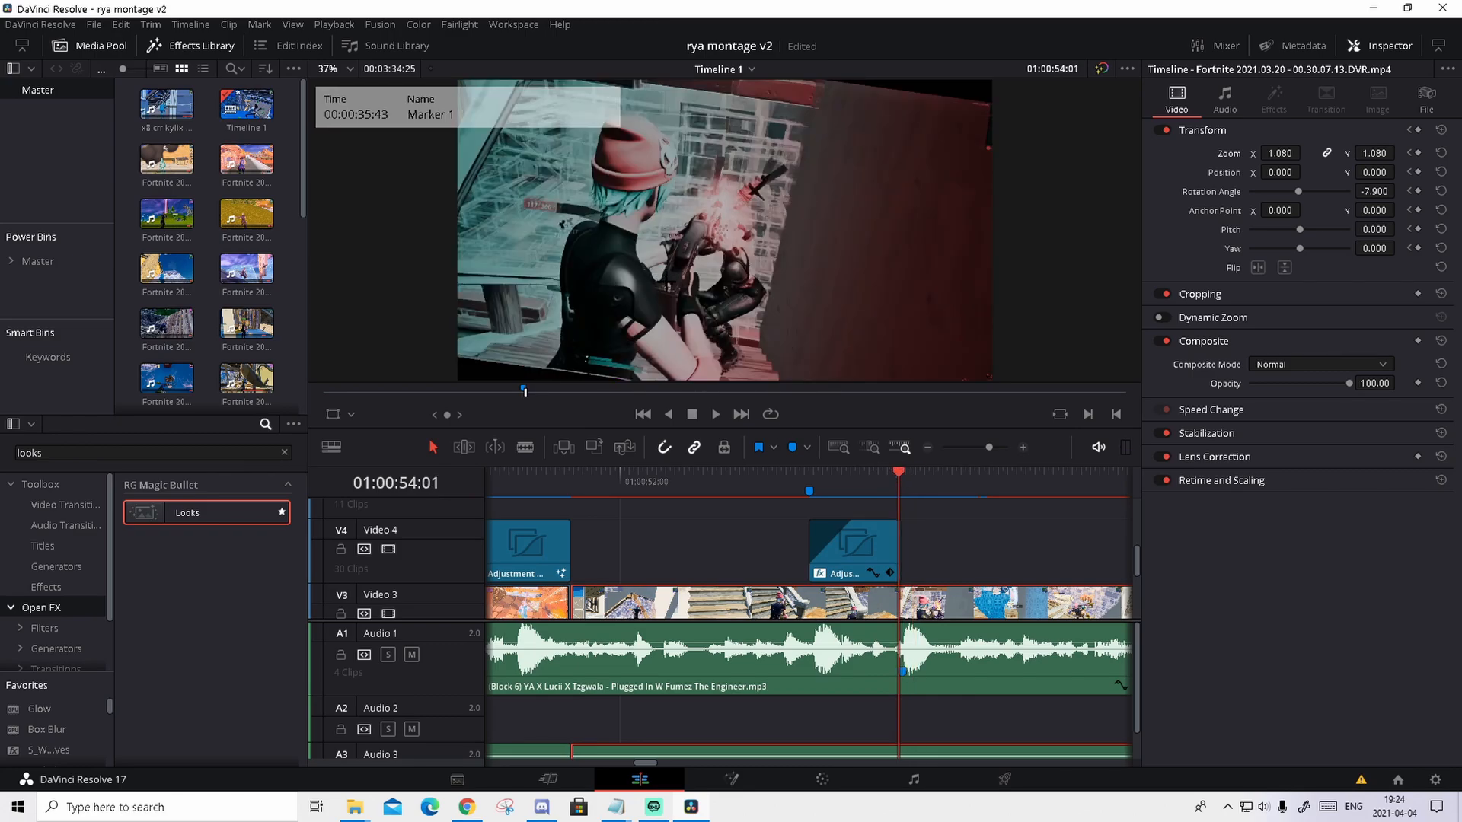
{"action": "key", "text": "Right"}
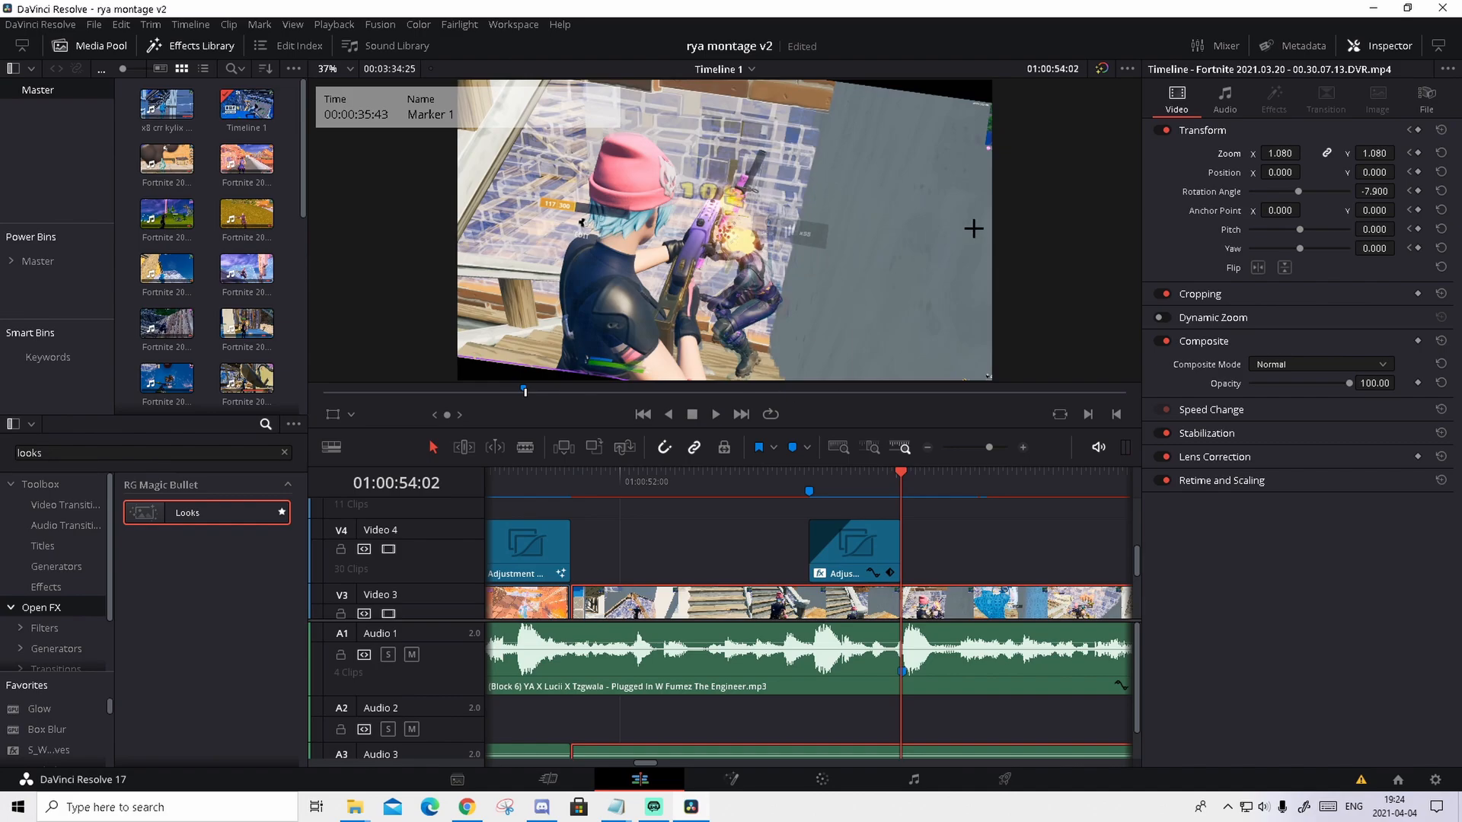
{"action": "left_click", "coordinate": [1417, 129]}
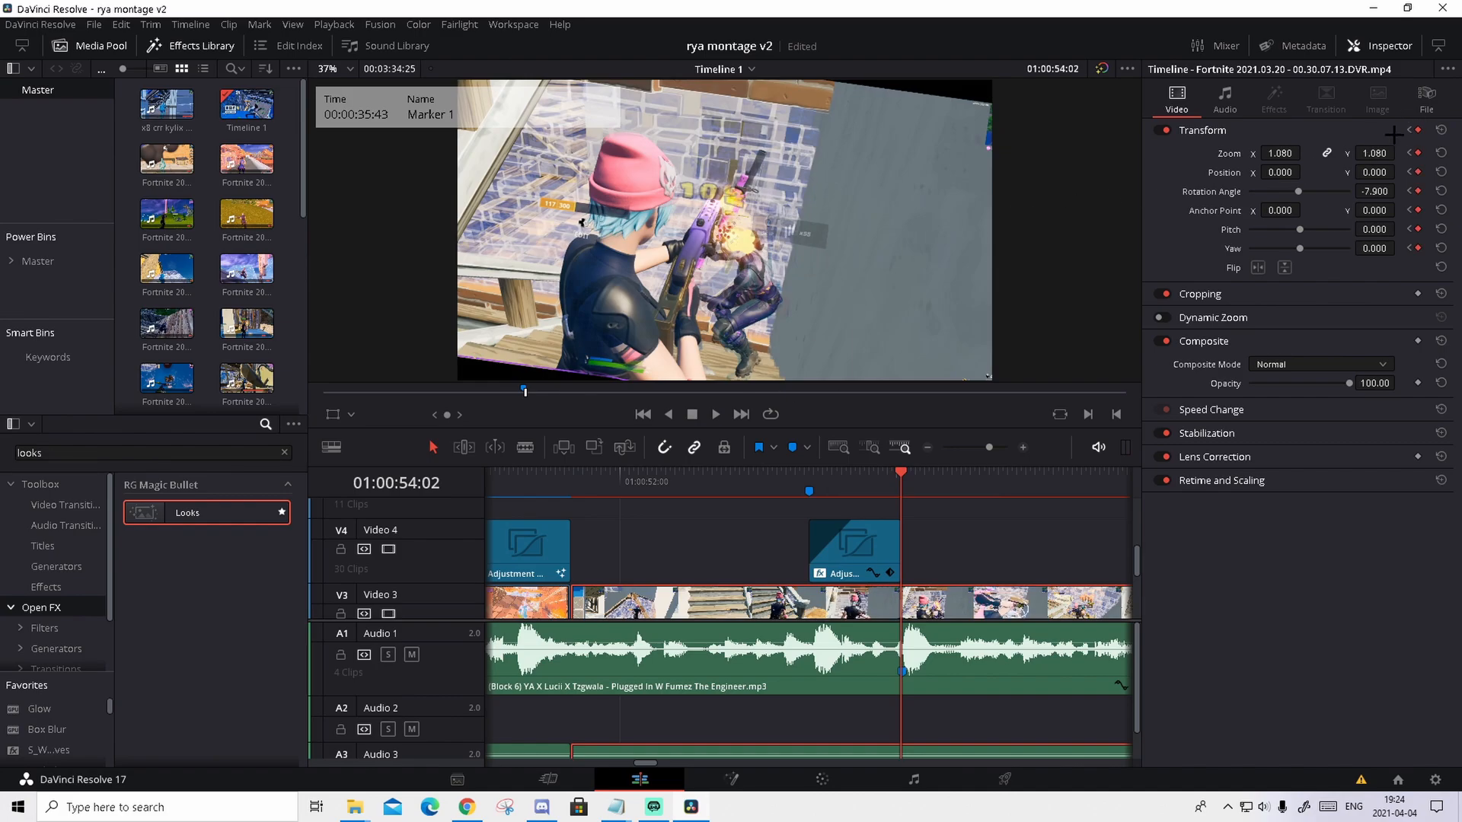
{"action": "key", "text": "Left"}
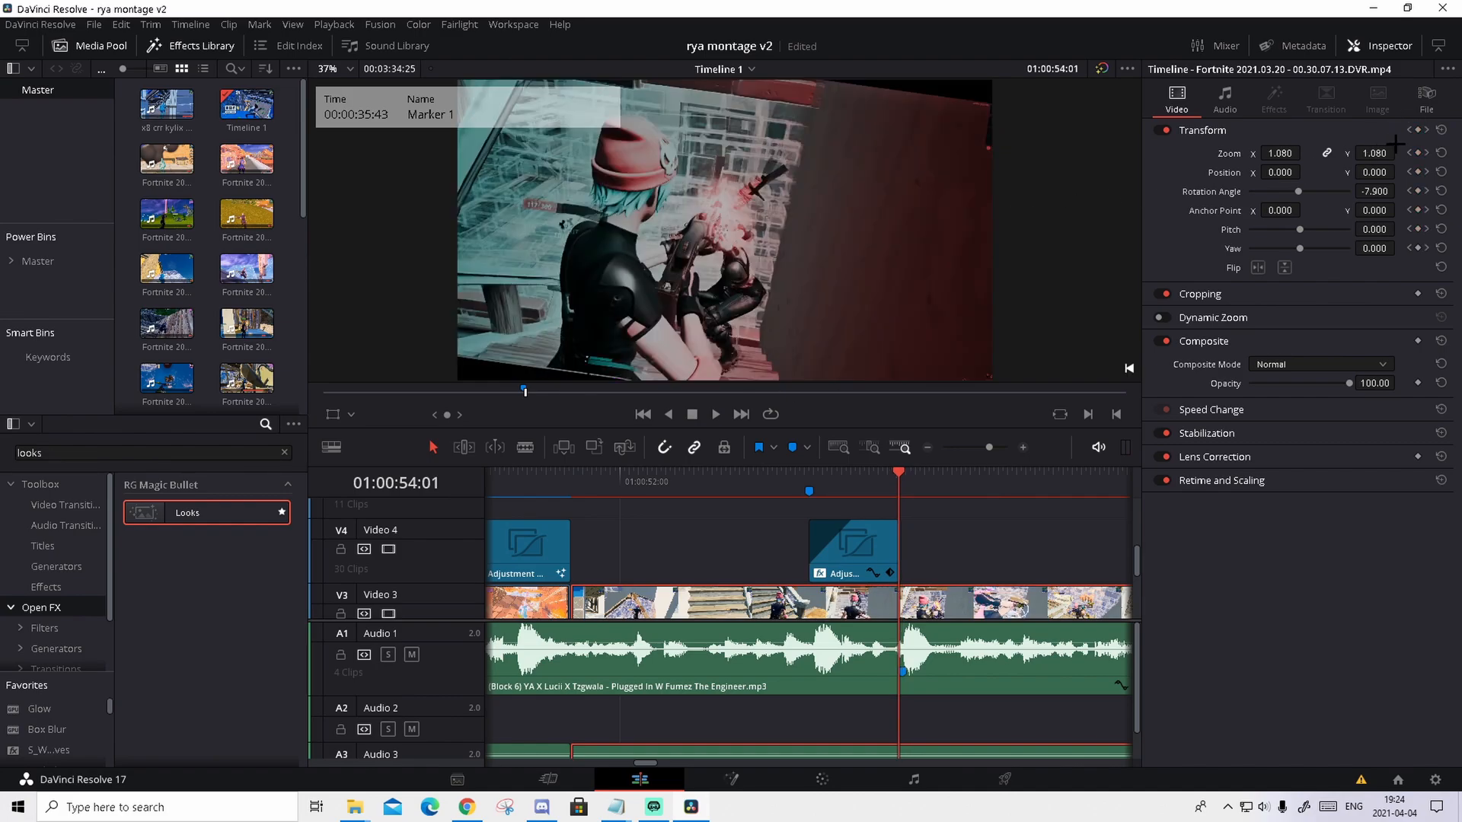
{"action": "key", "text": "Right"}
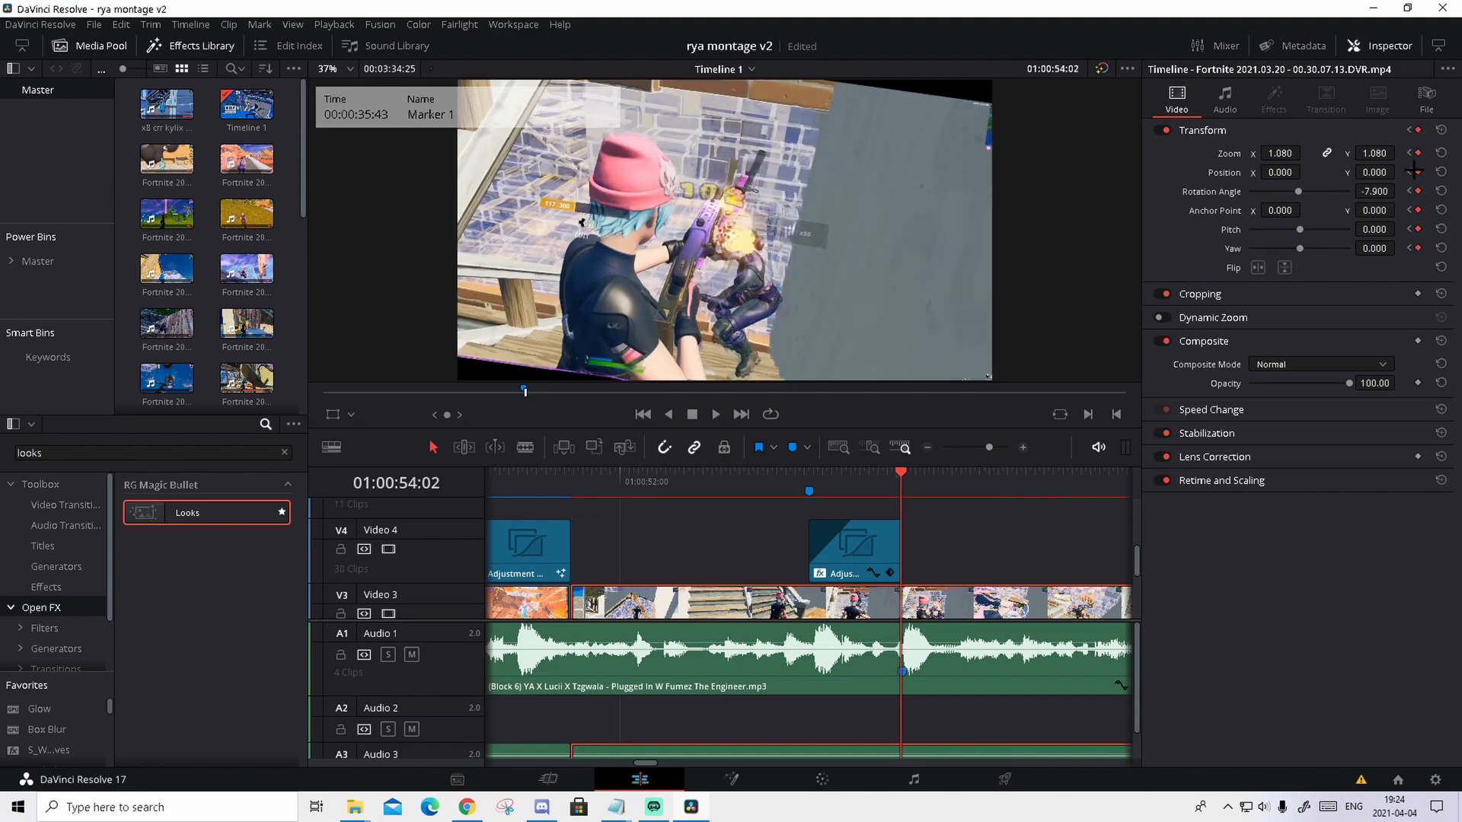
Set Zoom to 1.000 and Rotation Angle to 0.000 on the gameplay clip's keyframes at 01:00:54:02
{"action": "double_click", "coordinate": [1286, 153]}
{"action": "type", "text": "1"}
{"action": "key", "text": "Return"}
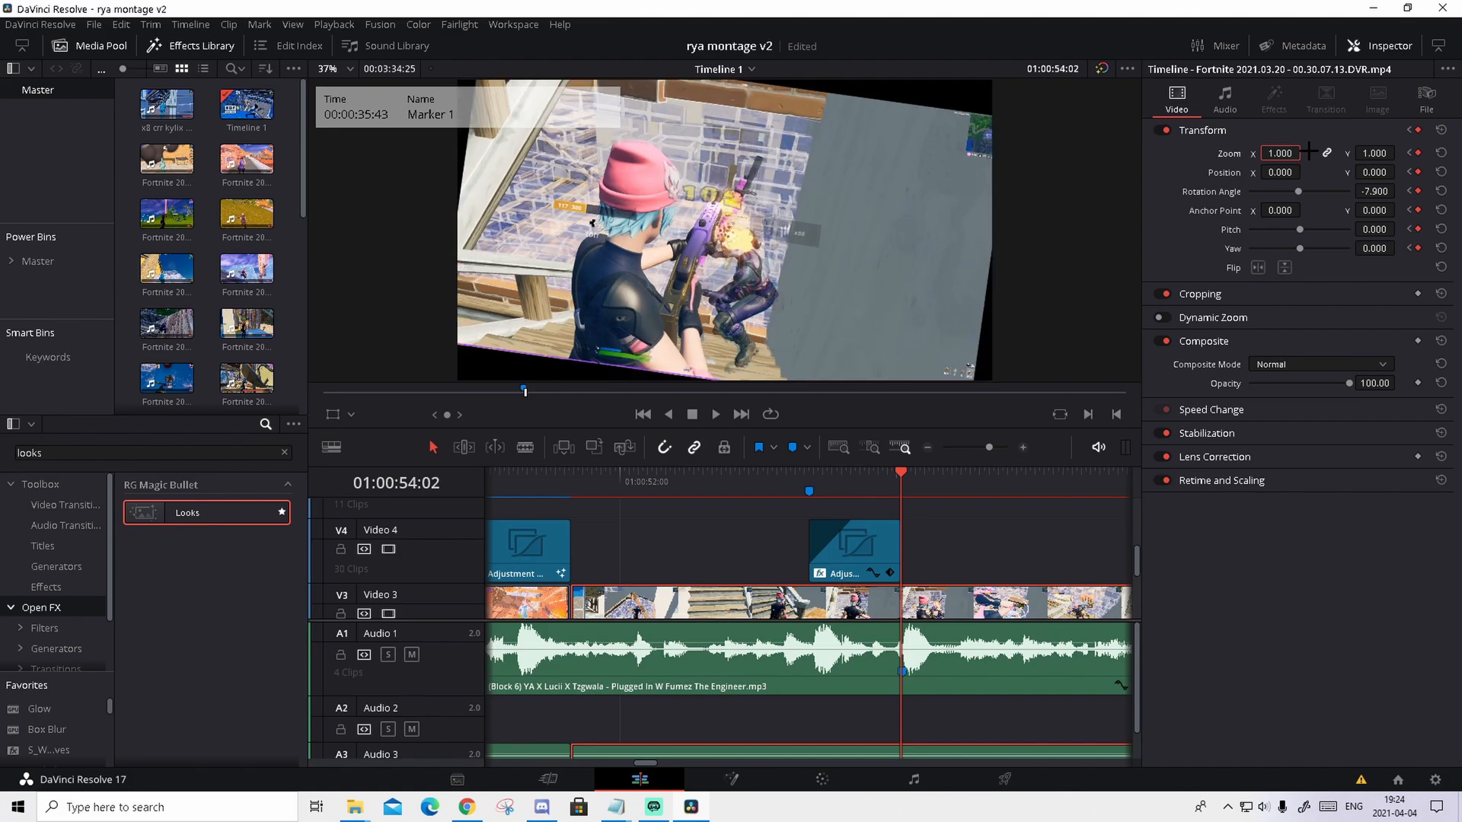
{"action": "left_click", "coordinate": [1370, 192]}
{"action": "type", "text": "0"}
{"action": "key", "text": "Return"}
Play back the adjustment clip section to check the transform snapping back on the beat
{"action": "left_click_drag", "start_coordinate": [883, 489], "coordinate": [838, 482]}
{"action": "key", "text": "space"}
{"action": "left_click", "coordinate": [812, 479]}
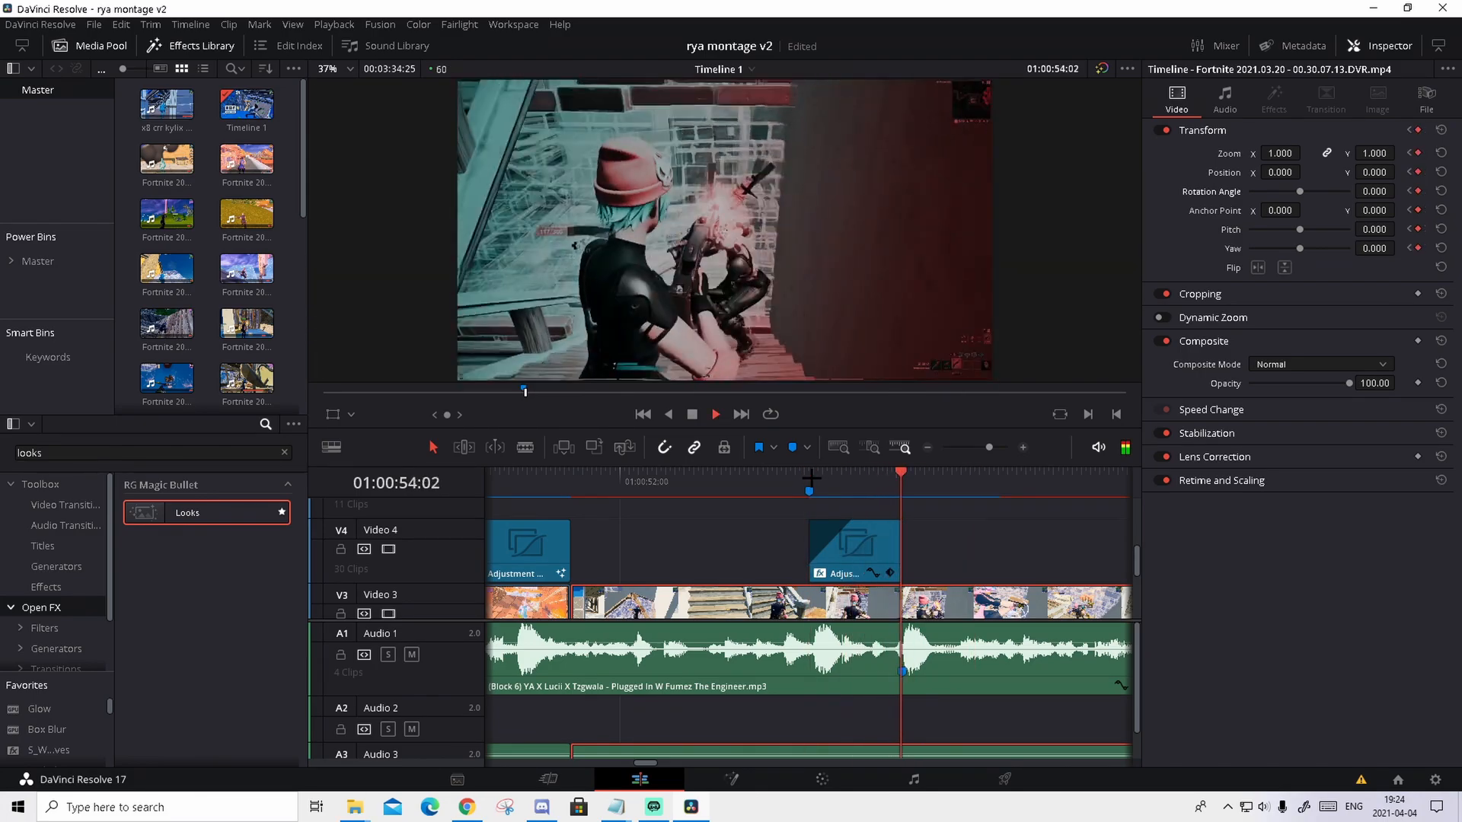
{"action": "left_click_drag", "start_coordinate": [859, 485], "coordinate": [871, 485]}
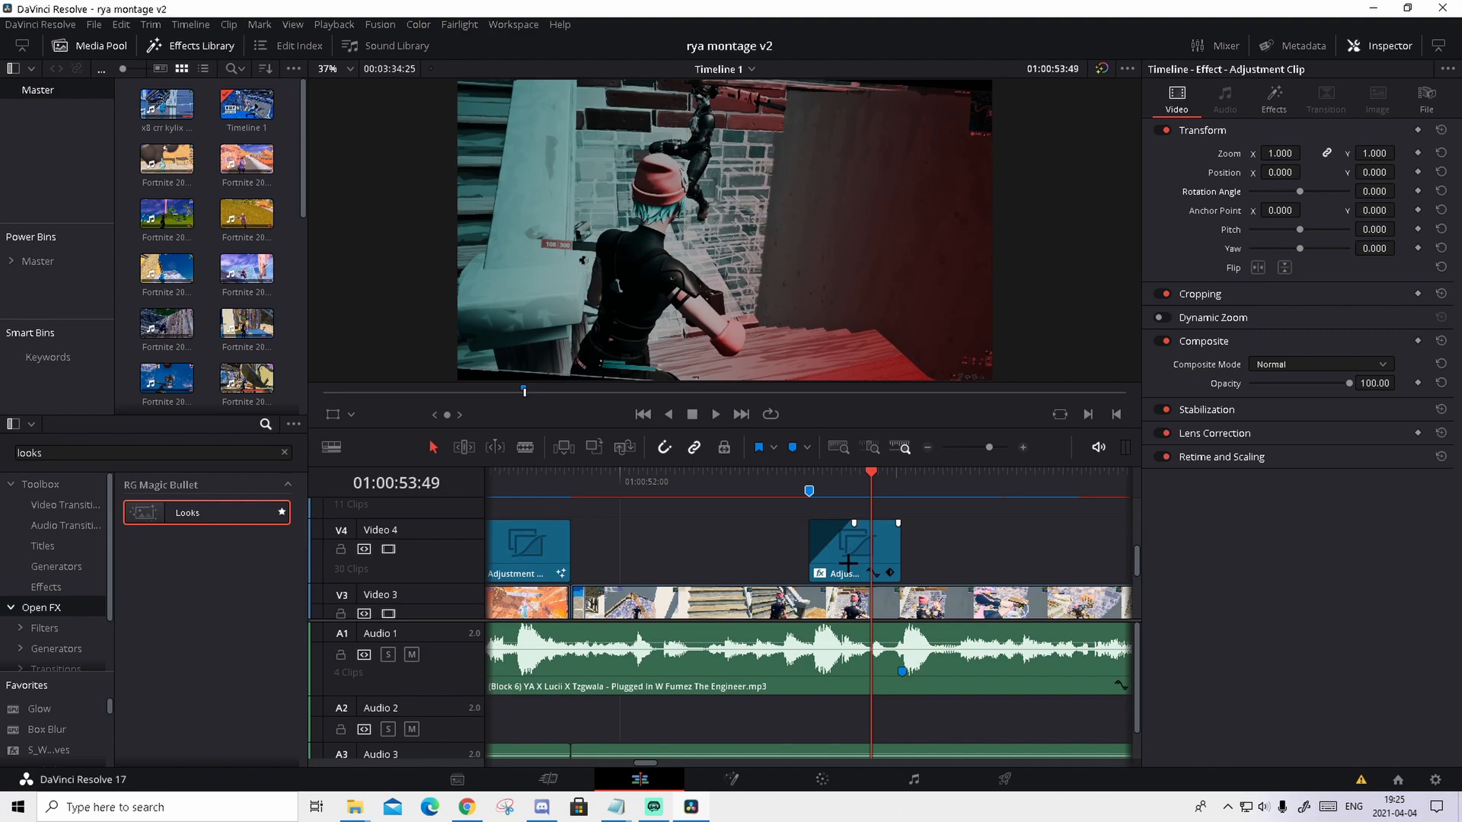
Add Cropping keyframes to the gameplay clip on Video 3 at 01:00:53:41
{"action": "left_click", "coordinate": [841, 592]}
{"action": "left_click_drag", "start_coordinate": [861, 485], "coordinate": [850, 485]}
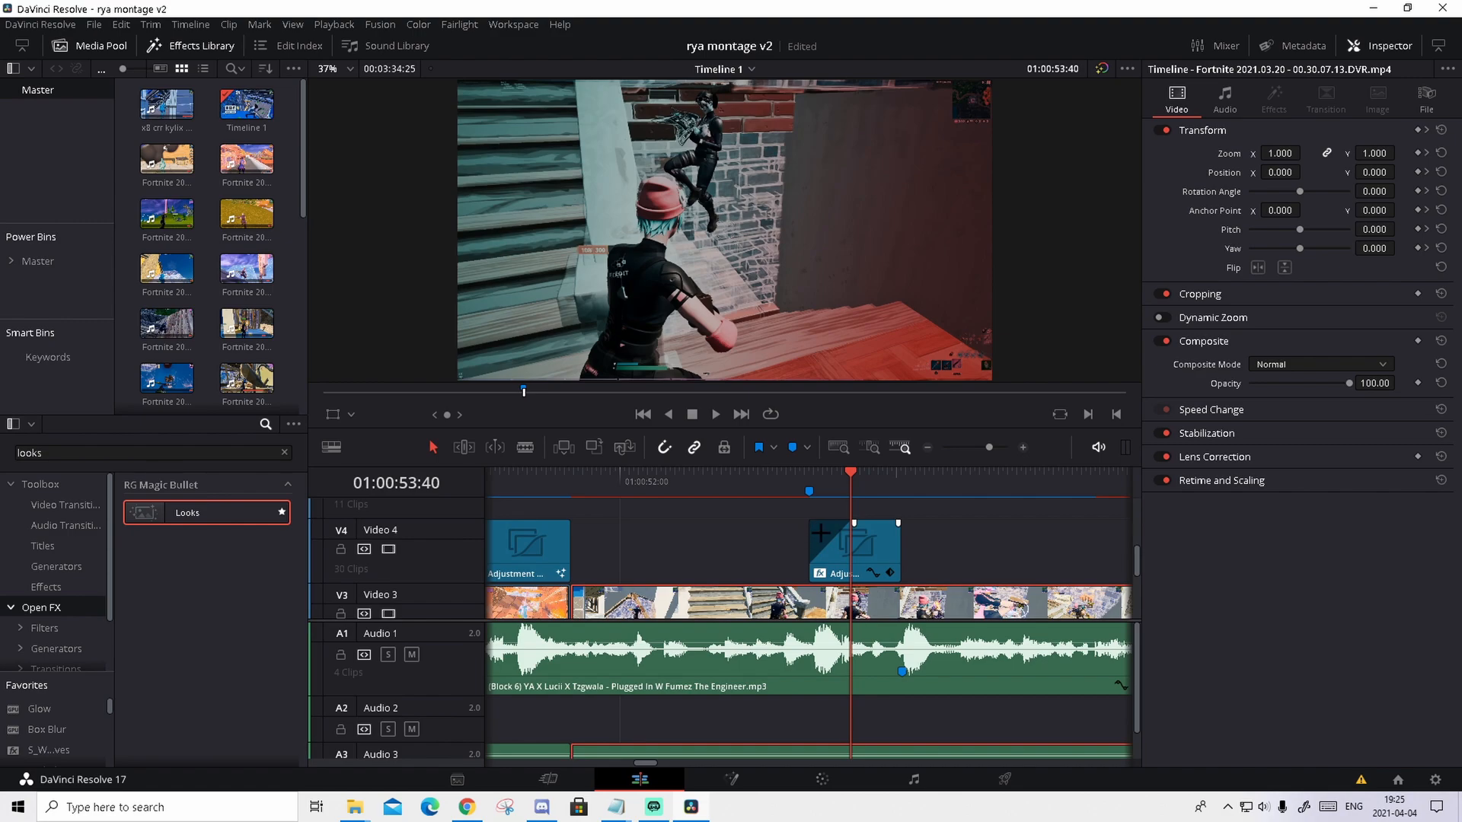
{"action": "left_click", "coordinate": [852, 470]}
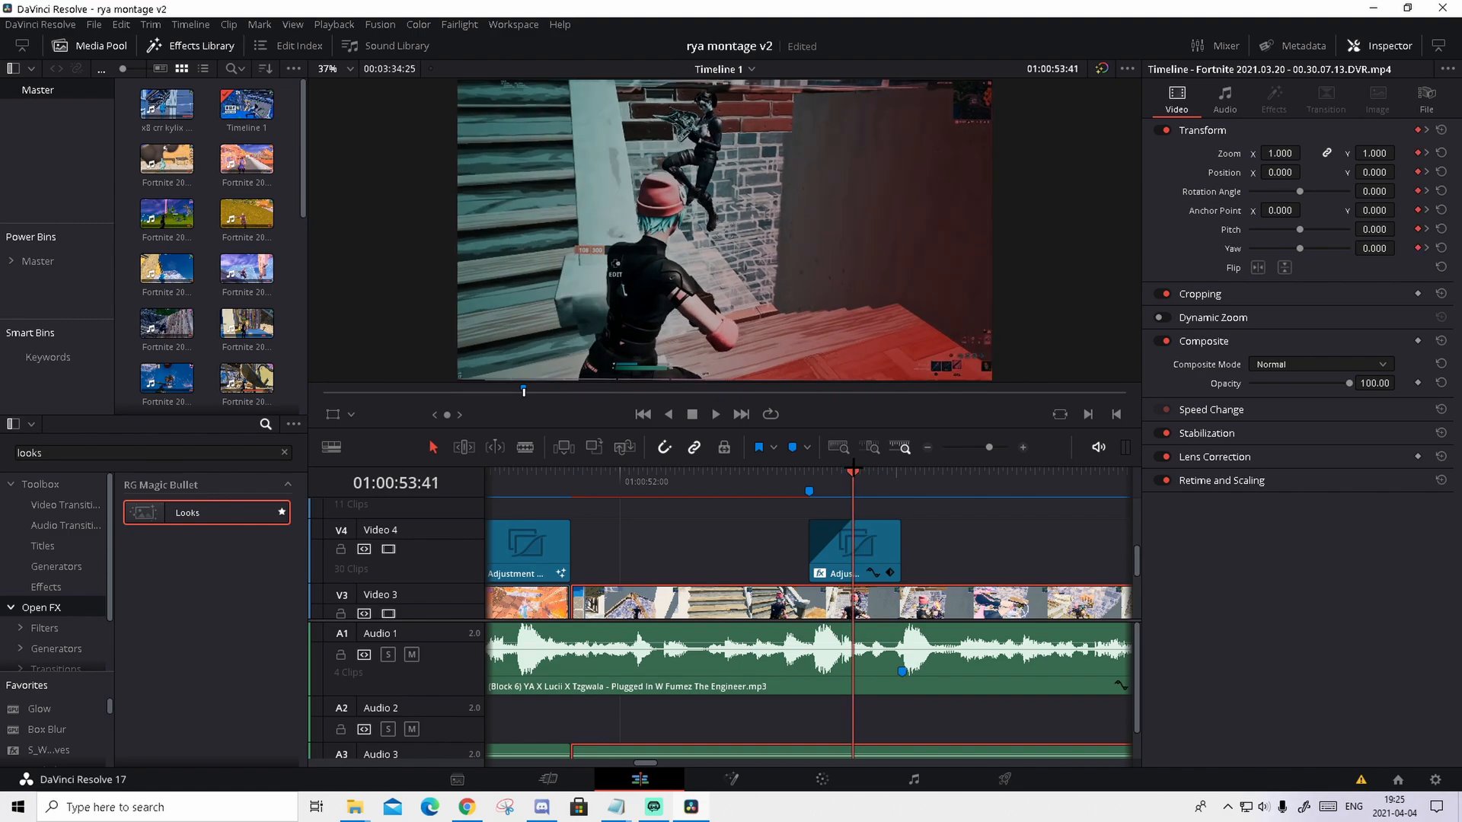
{"action": "left_click", "coordinate": [1199, 293]}
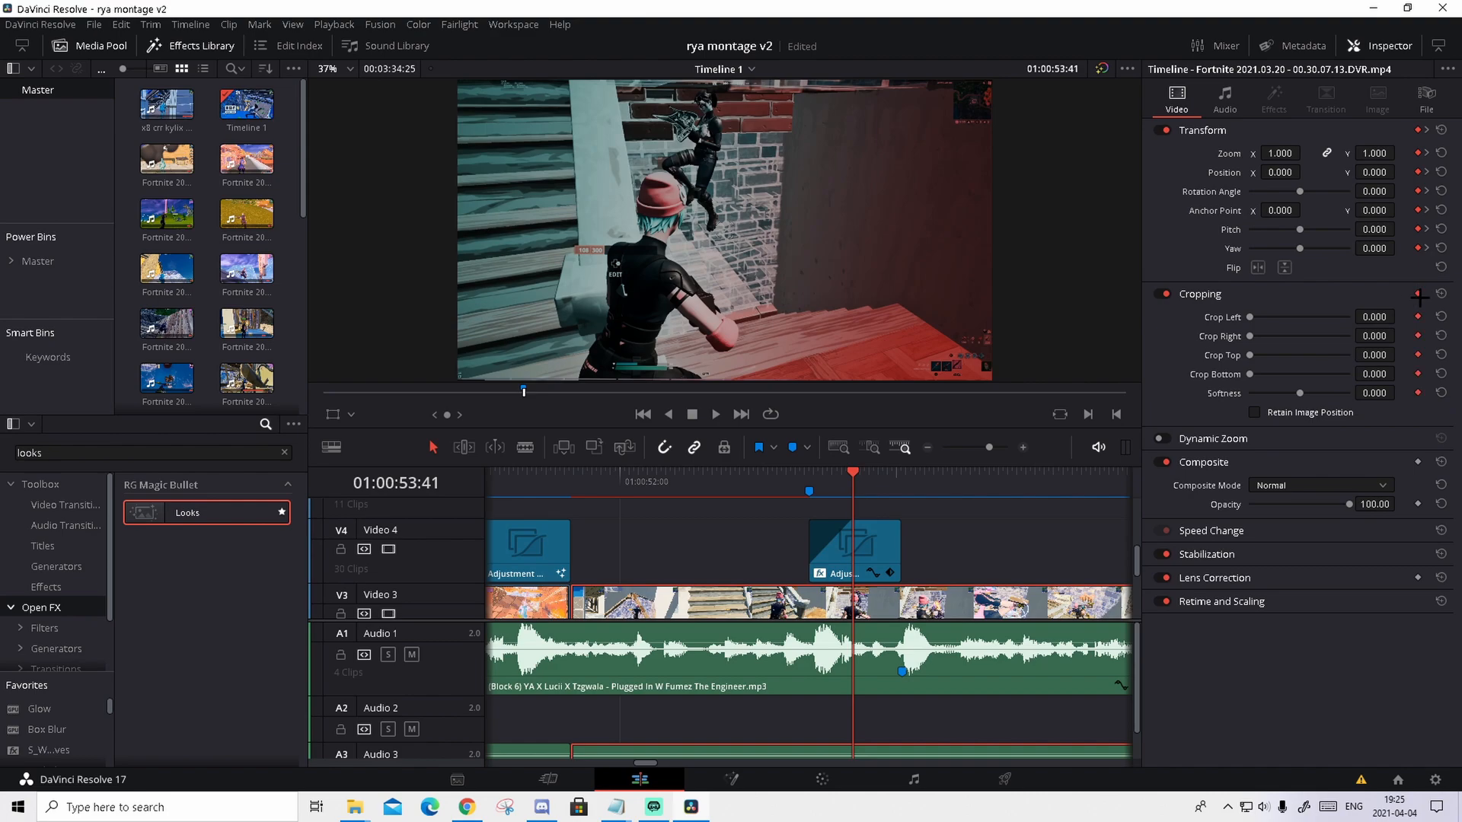
Add Cropping keyframes to the gameplay clip at 01:00:53:50 with Crop Top and Crop Bottom set to 90
{"action": "left_click", "coordinate": [873, 478]}
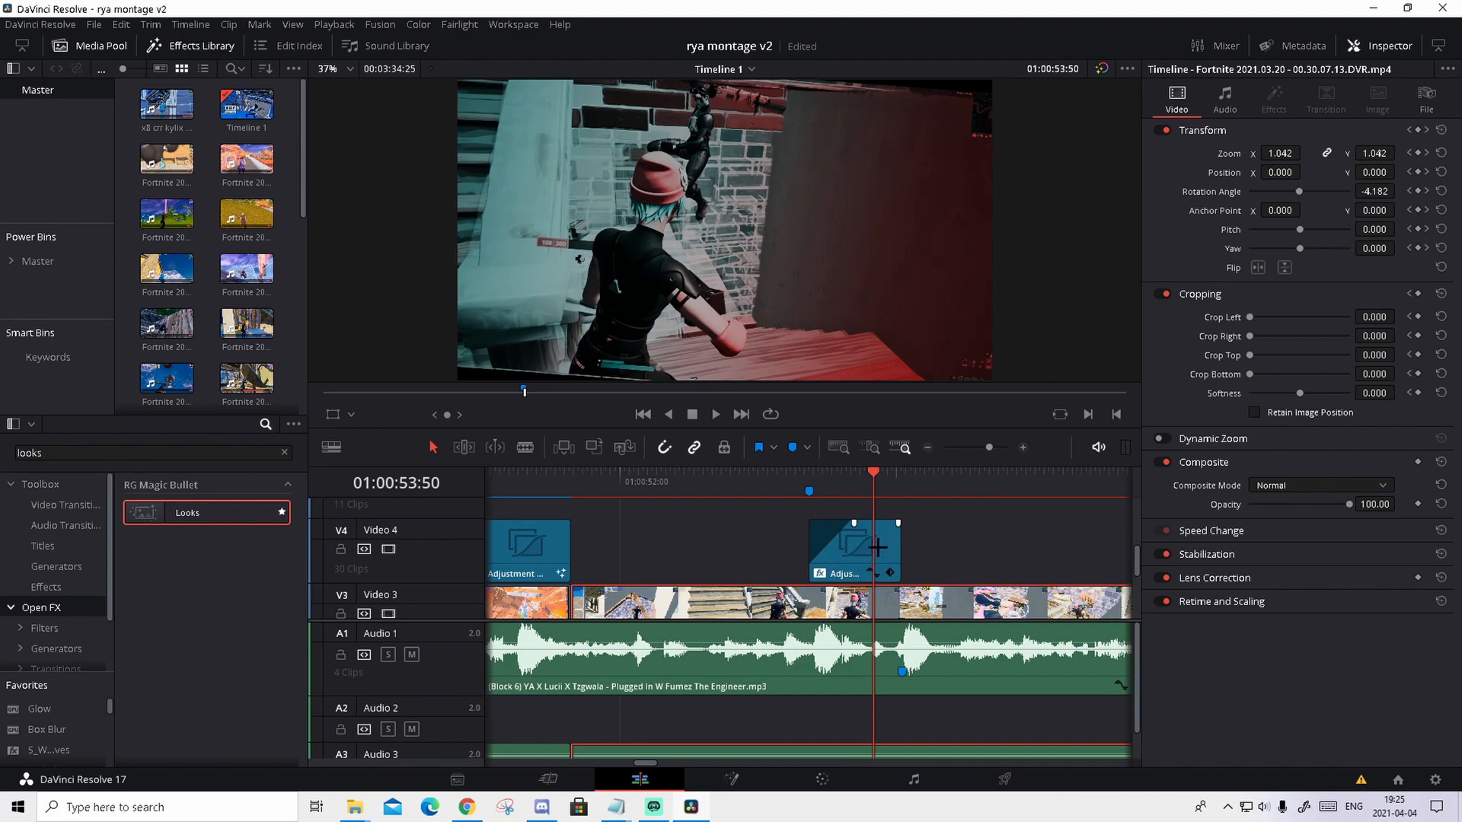
{"action": "left_click_drag", "start_coordinate": [867, 474], "coordinate": [873, 470]}
{"action": "left_click", "coordinate": [1417, 294]}
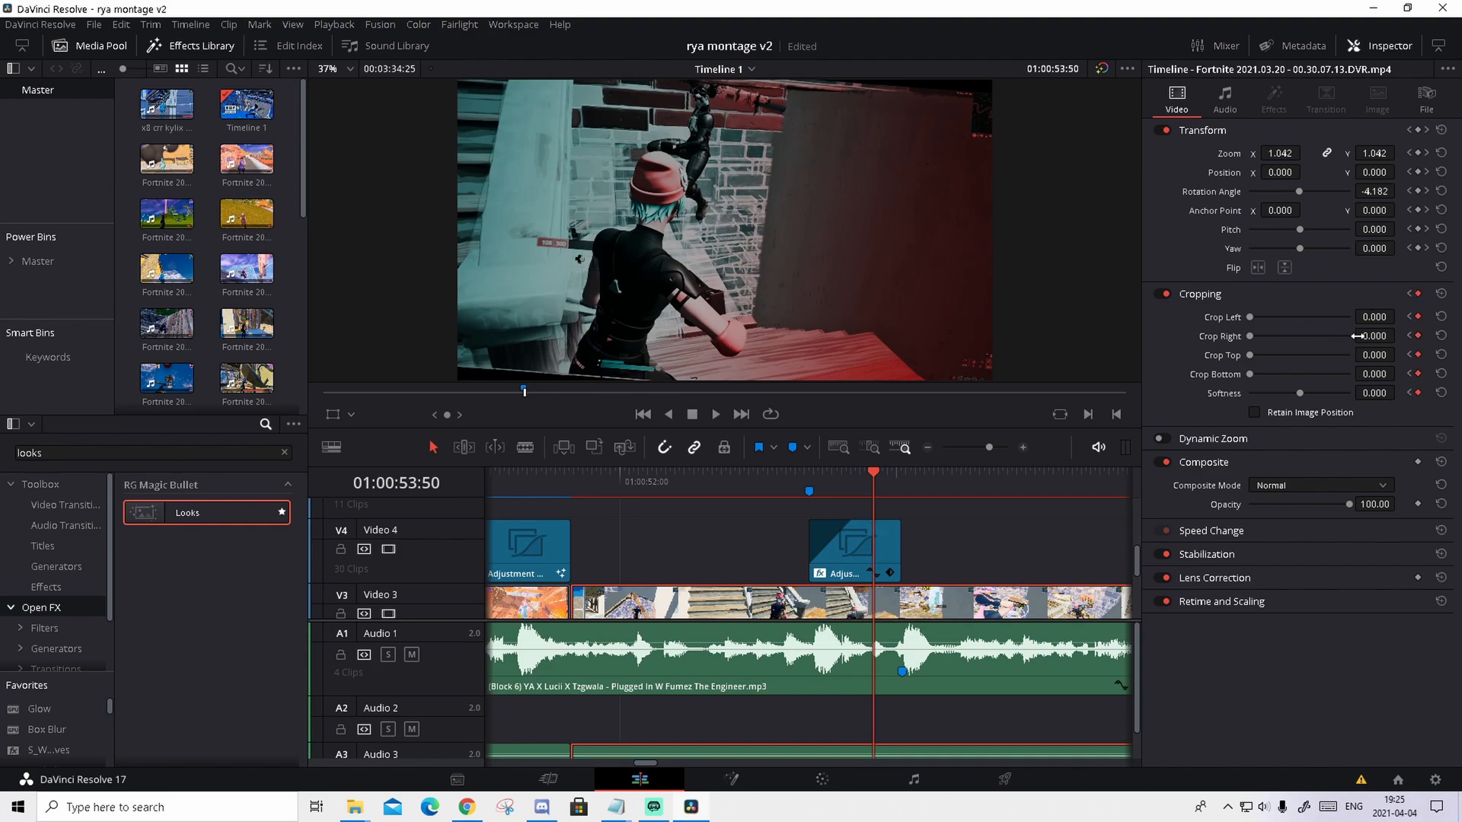
{"action": "left_click", "coordinate": [1365, 356]}
{"action": "type", "text": "8"}
{"action": "key", "text": "Return"}
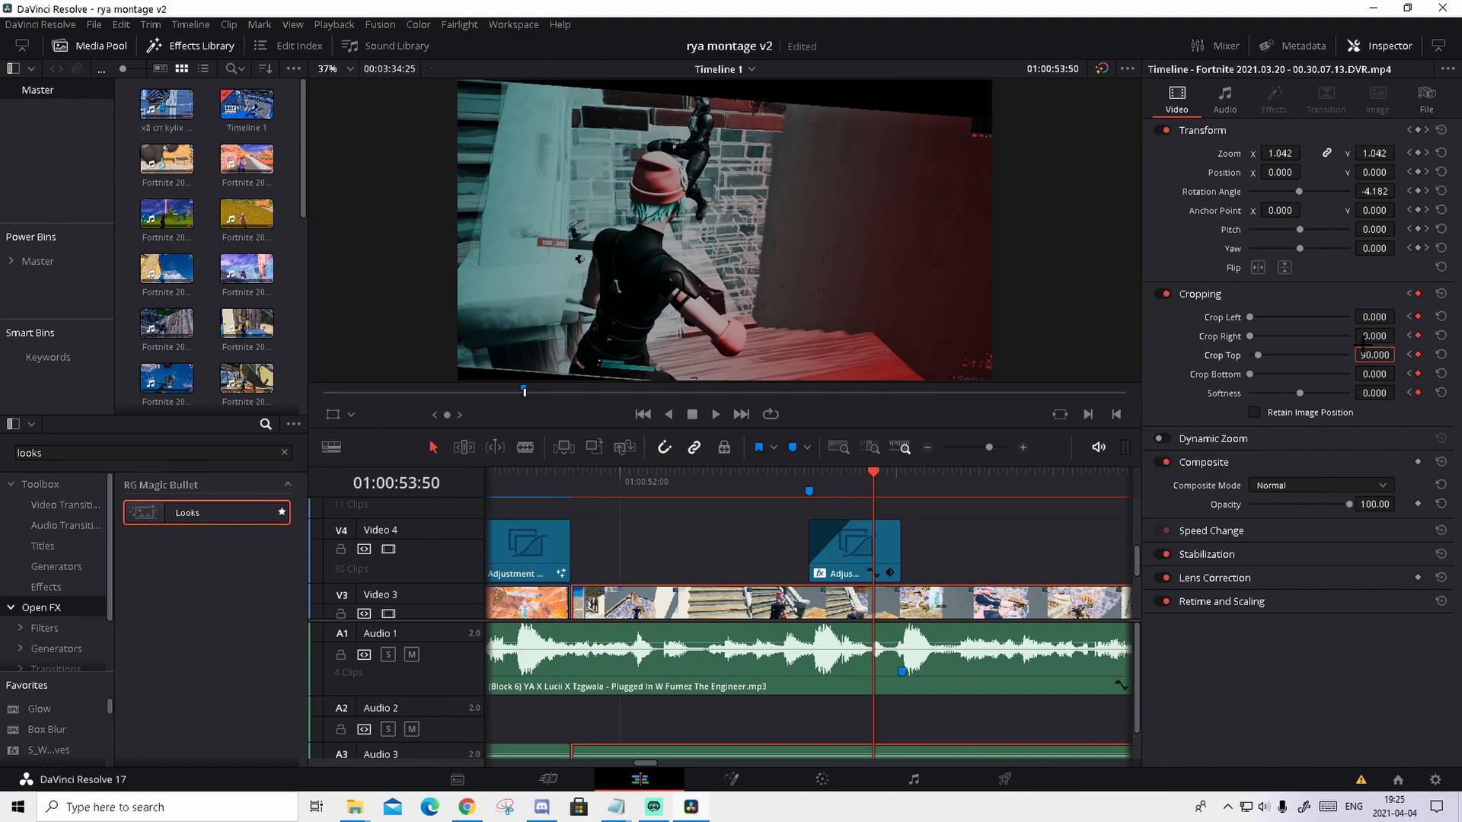
{"action": "left_click", "coordinate": [1371, 375]}
{"action": "type", "text": "90"}
{"action": "key", "text": "Return"}
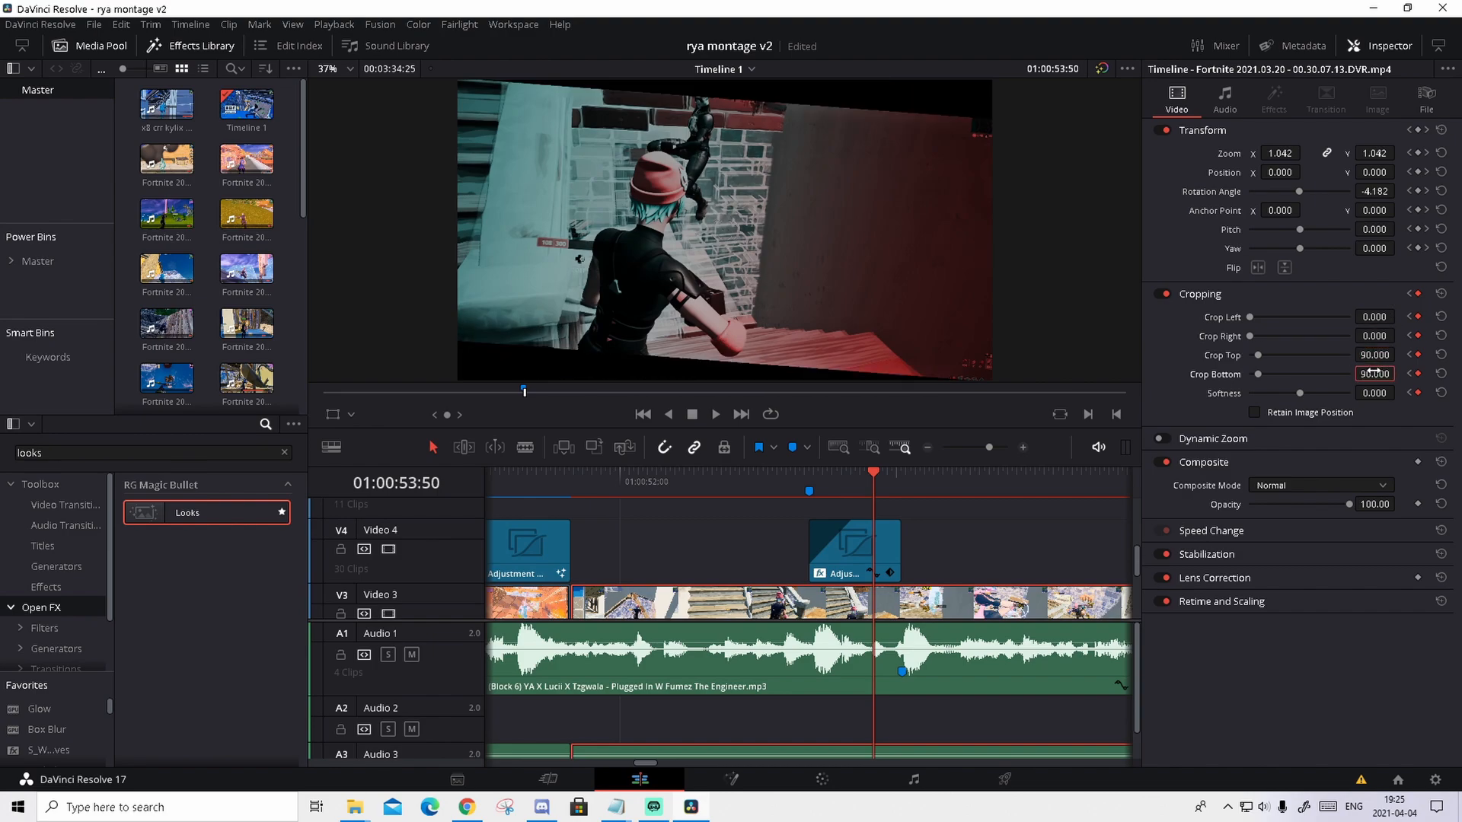
Play back the crop animation and check it frame by frame past the end of the adjustment clip
{"action": "left_click", "coordinate": [853, 481]}
{"action": "key", "text": "space"}
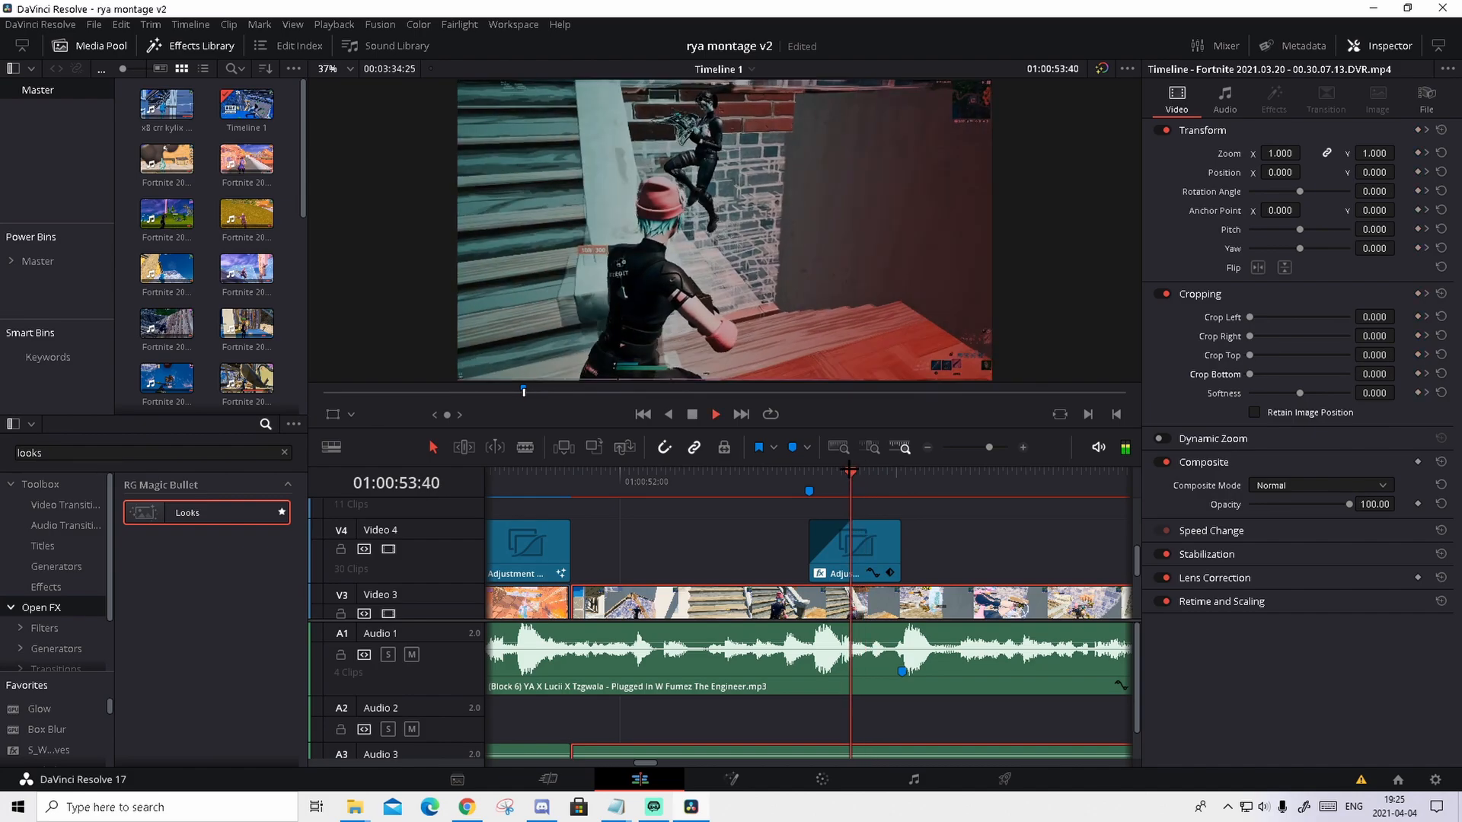
{"action": "mouse_move", "coordinate": [879, 479]}
{"action": "left_mouse_down"}
{"action": "mouse_move", "coordinate": [865, 478]}
{"action": "mouse_move", "coordinate": [890, 477]}
{"action": "left_mouse_up"}
{"action": "key", "text": "Right"}
{"action": "key", "text": "Right"}
{"action": "key", "text": "Right"}
{"action": "key", "text": "Right"}
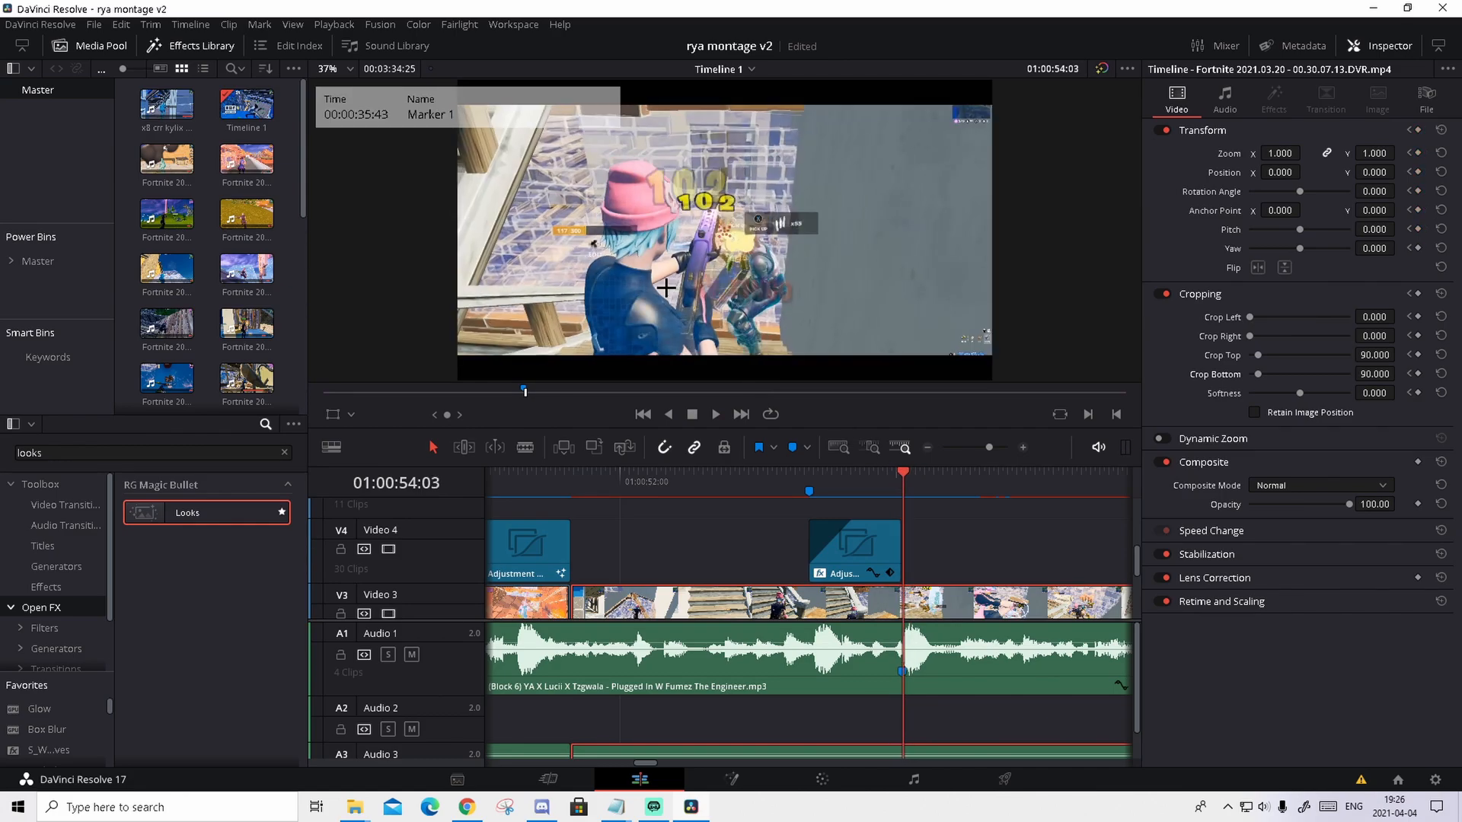
Add Cropping keyframes at 01:00:54:01 to hold the gameplay clip's black bars through the adjustment clip's last frame
{"action": "key", "text": "Left"}
{"action": "key", "text": "Left"}
{"action": "key", "text": "Left"}
{"action": "key", "text": "Left"}
{"action": "key", "text": "Right"}
{"action": "key", "text": "Left"}
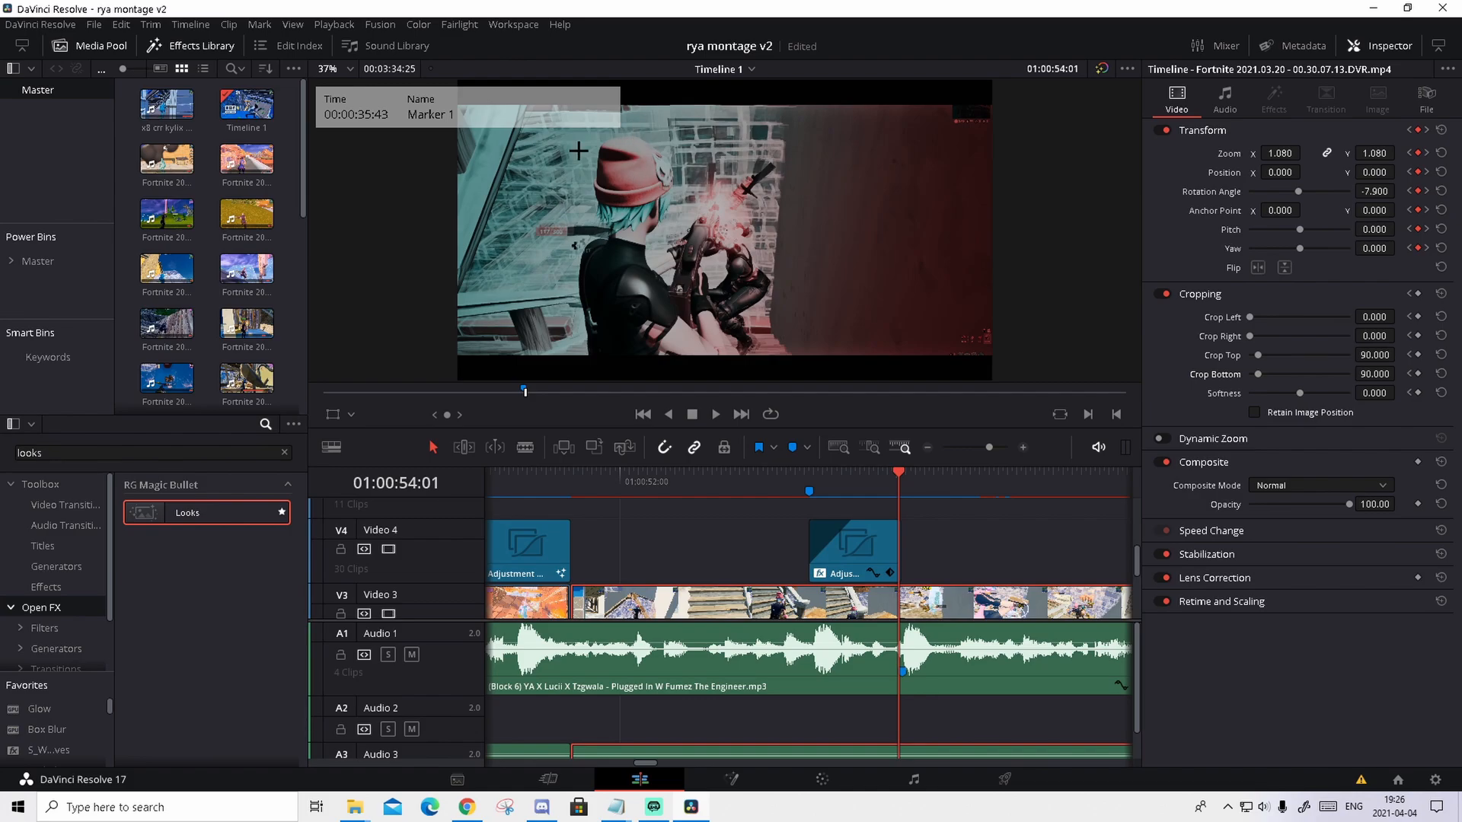
{"action": "left_click", "coordinate": [1419, 293]}
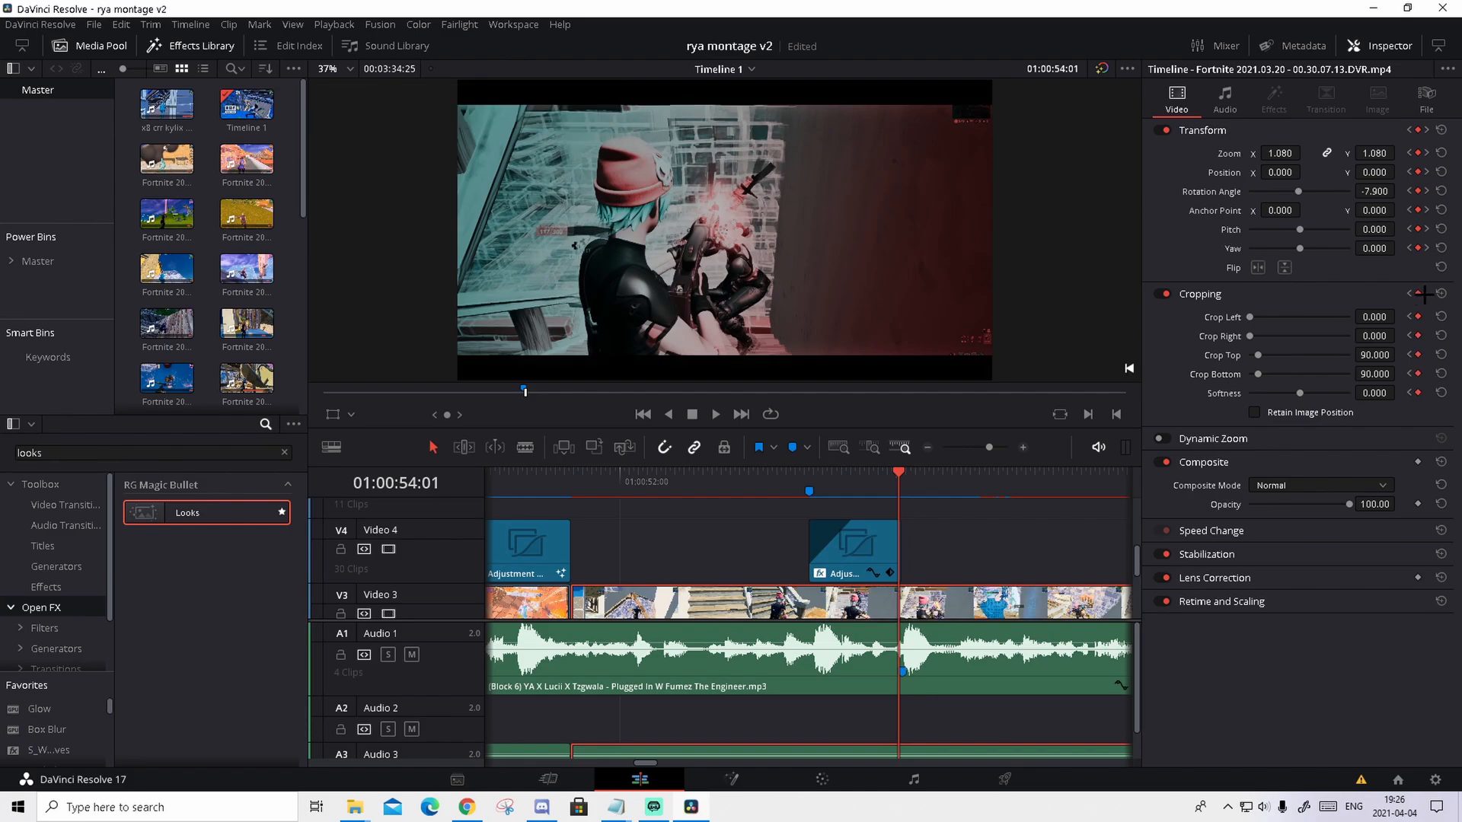
Set the gameplay clip's Crop Top and Crop Bottom to 0.000 at 01:00:54:02
{"action": "key", "text": "Right"}
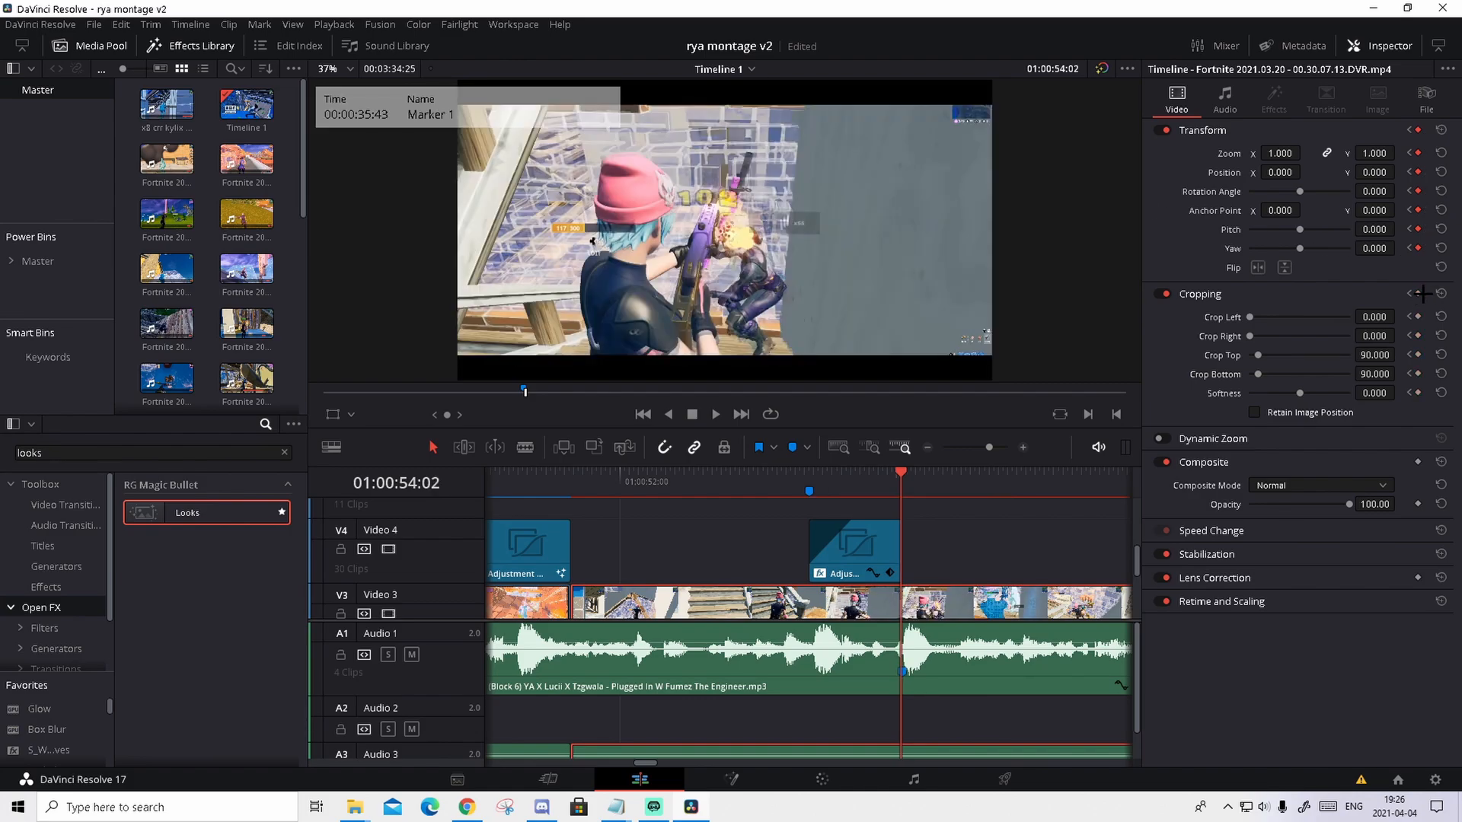
{"action": "left_click_drag", "start_coordinate": [1365, 354], "coordinate": [1295, 354]}
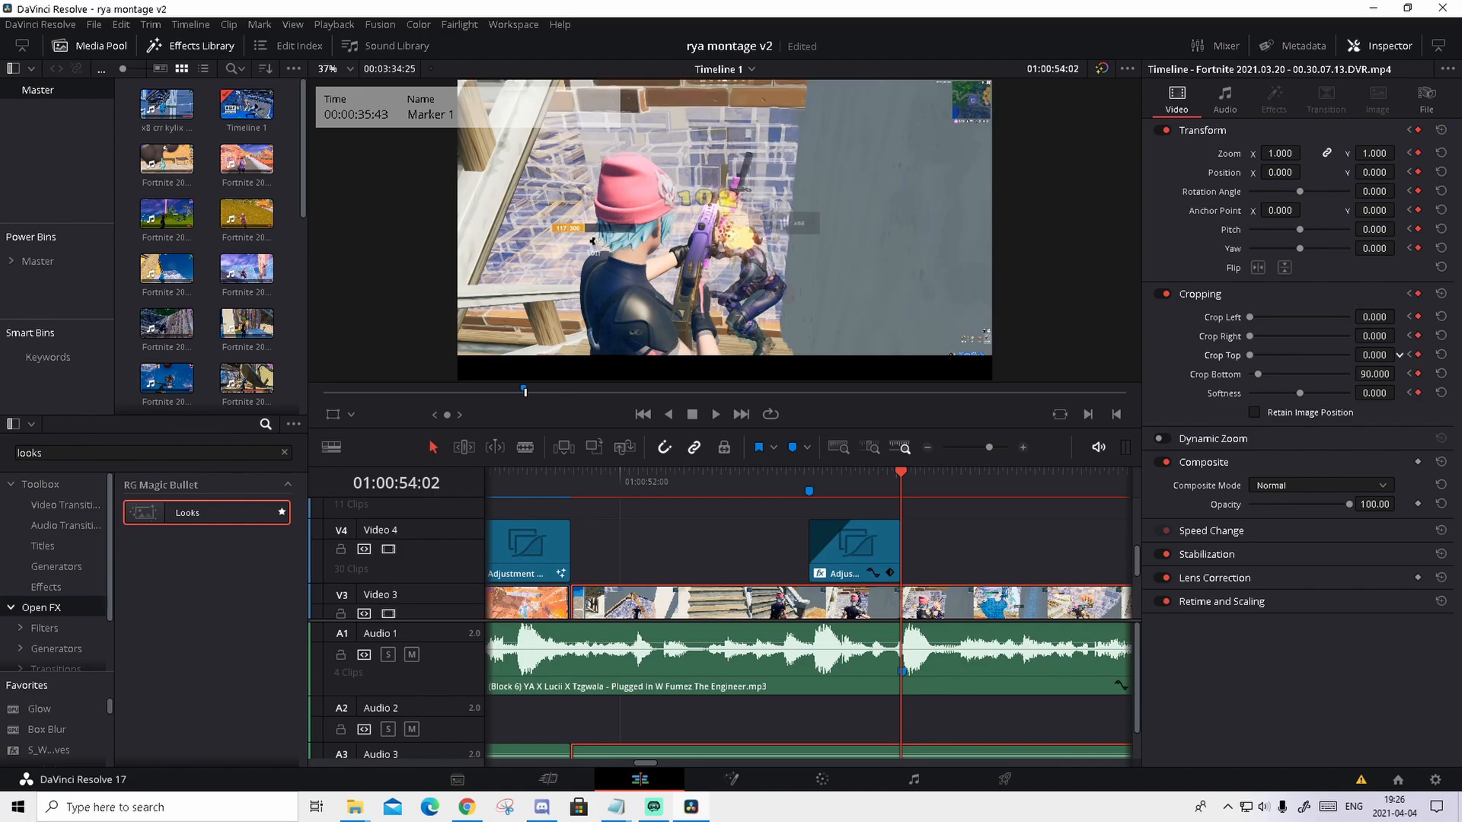
{"action": "left_click_drag", "start_coordinate": [1378, 373], "coordinate": [1281, 367]}
Play back the adjustment clip section to check the combined look, zoom, rotation and cropping
{"action": "left_click", "coordinate": [843, 472]}
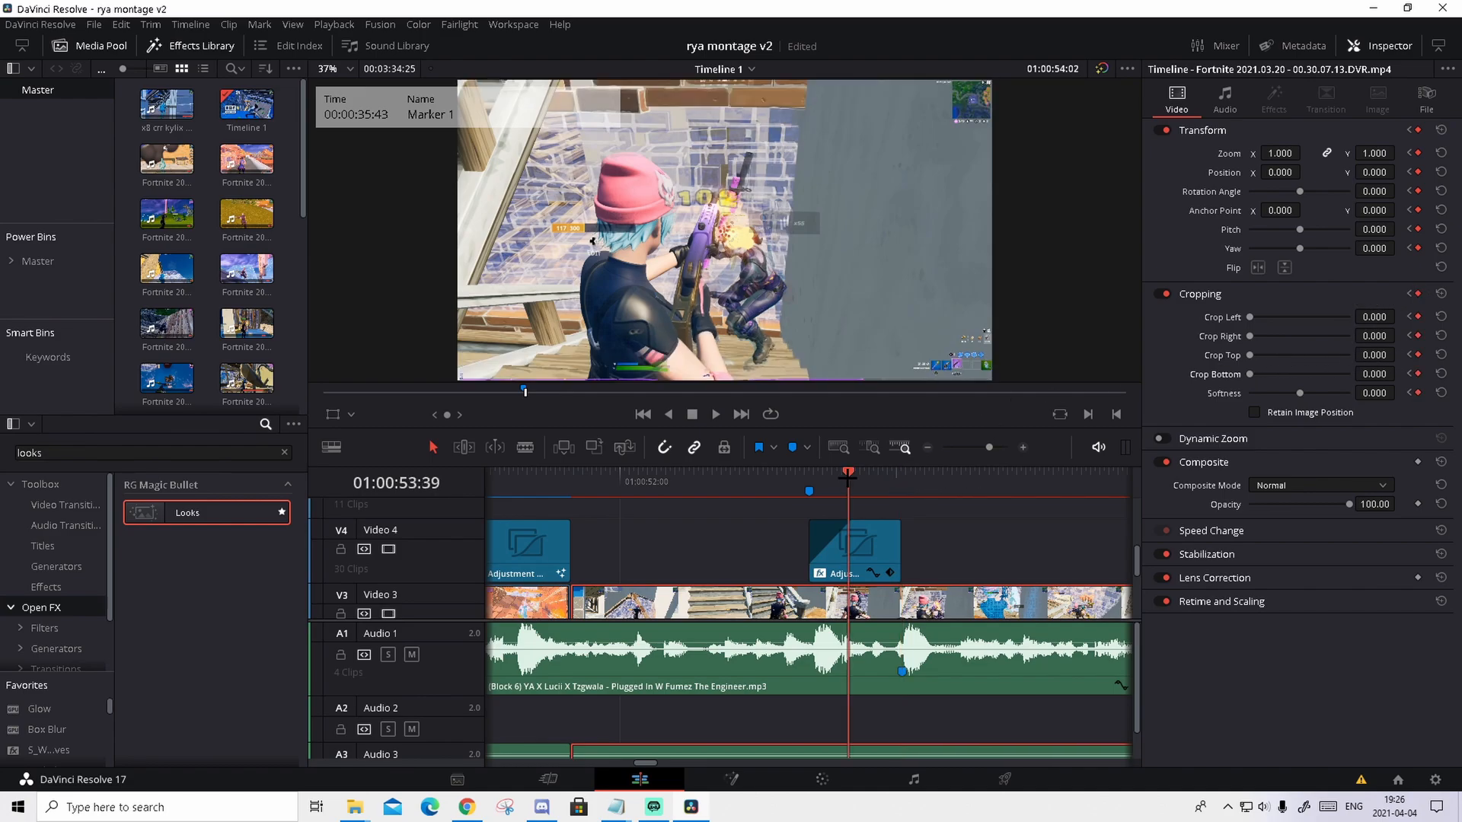
{"action": "key", "text": "space"}
{"action": "left_click_drag", "start_coordinate": [850, 484], "coordinate": [813, 483]}
{"action": "key", "text": "space"}
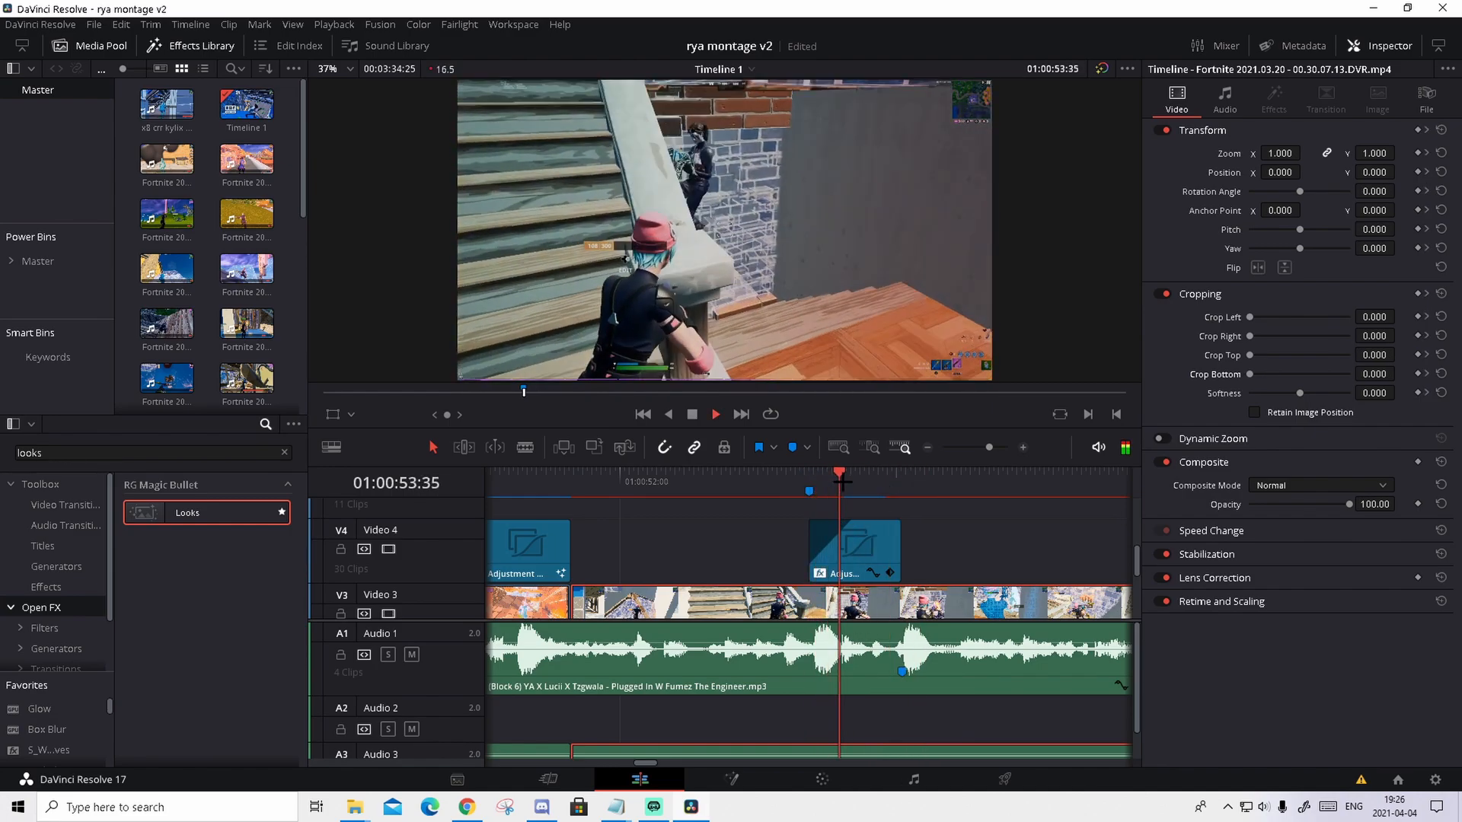
{"action": "left_click", "coordinate": [790, 476]}
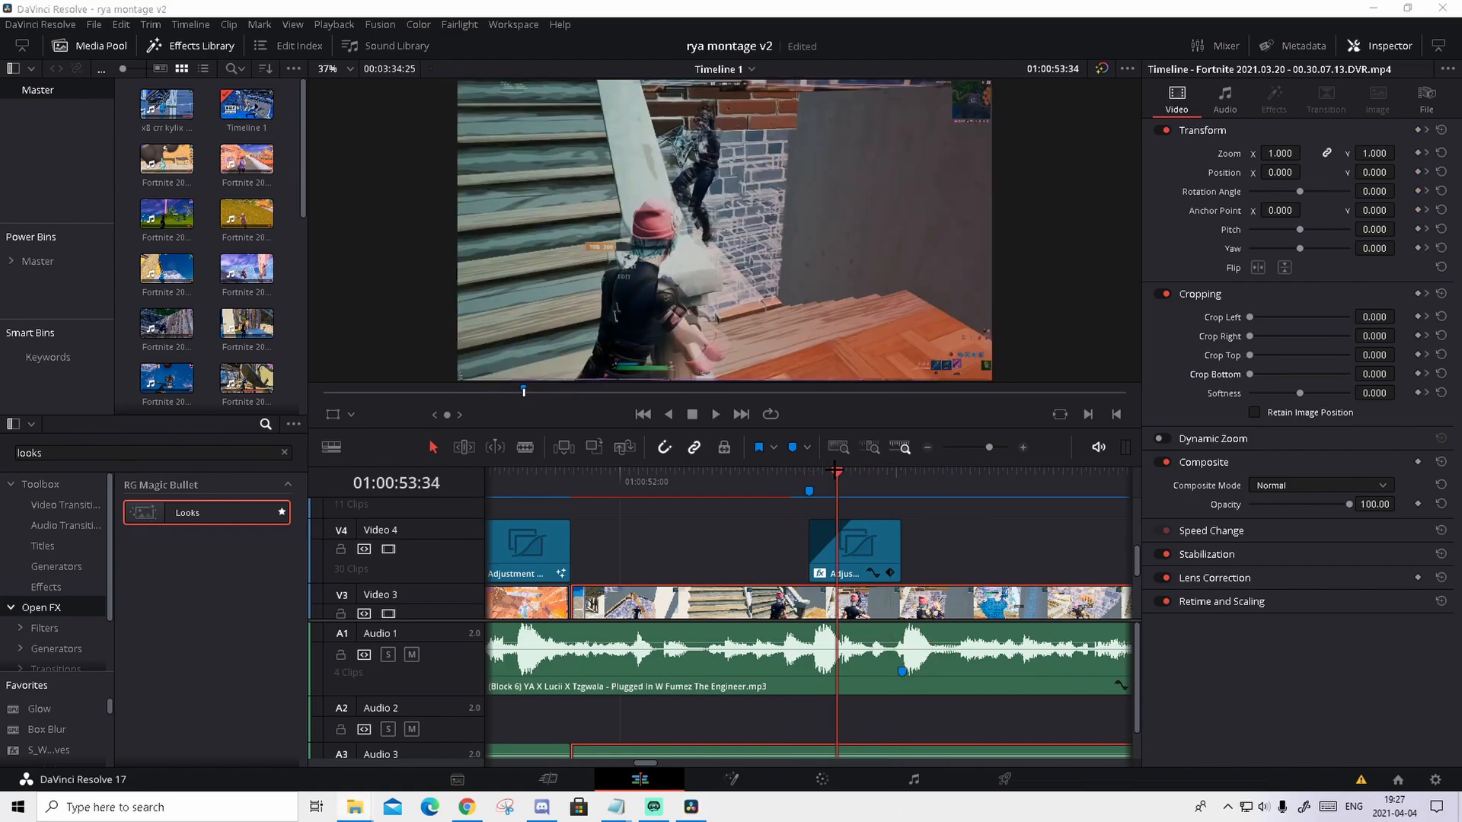
{"action": "left_click", "coordinate": [835, 466]}
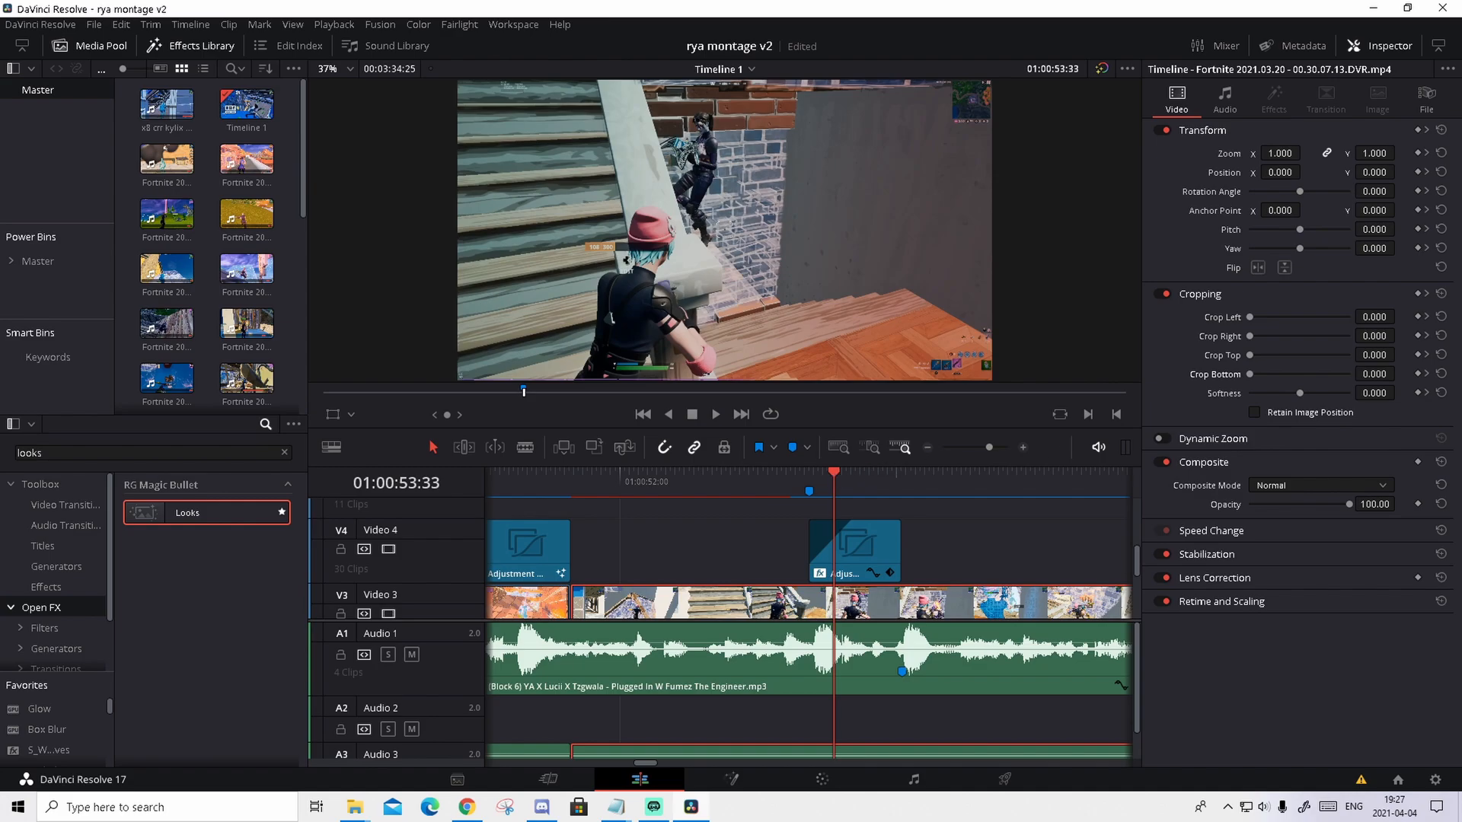
Place aiming in.mp4 above the Looks adjustment clip, aligned with its start, and review its opening frames up to 01:00:53:42
{"action": "left_click_drag", "start_coordinate": [167, 364], "coordinate": [821, 518]}
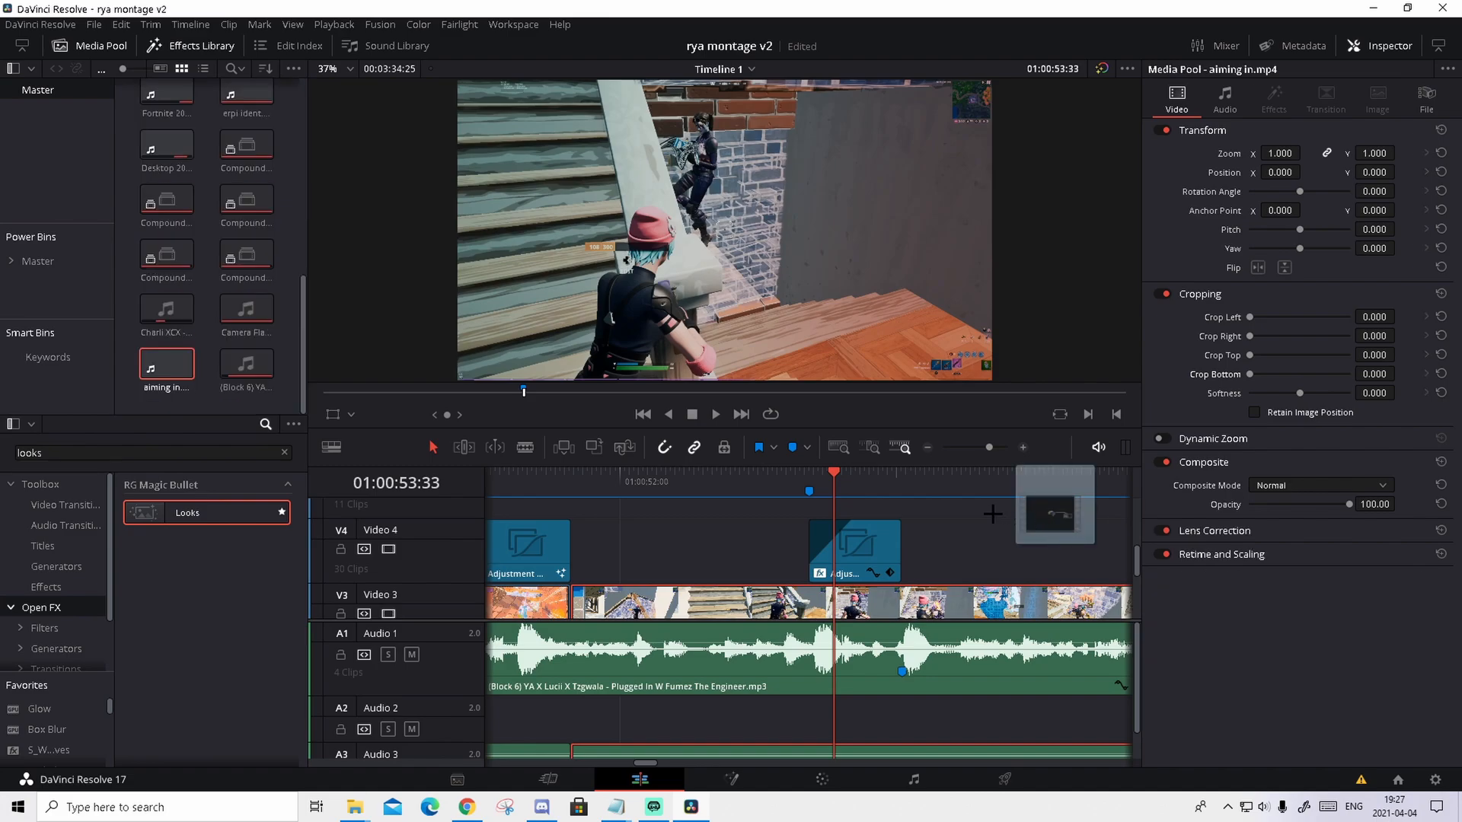
{"action": "key", "text": "Right"}
{"action": "key", "text": "Right"}
{"action": "key", "text": "Right"}
{"action": "key", "text": "Right"}
{"action": "key", "text": "Right"}
{"action": "key", "text": "Right"}
{"action": "key", "text": "Right"}
{"action": "key", "text": "Right"}
{"action": "key", "text": "Right"}
{"action": "key", "text": "Right"}
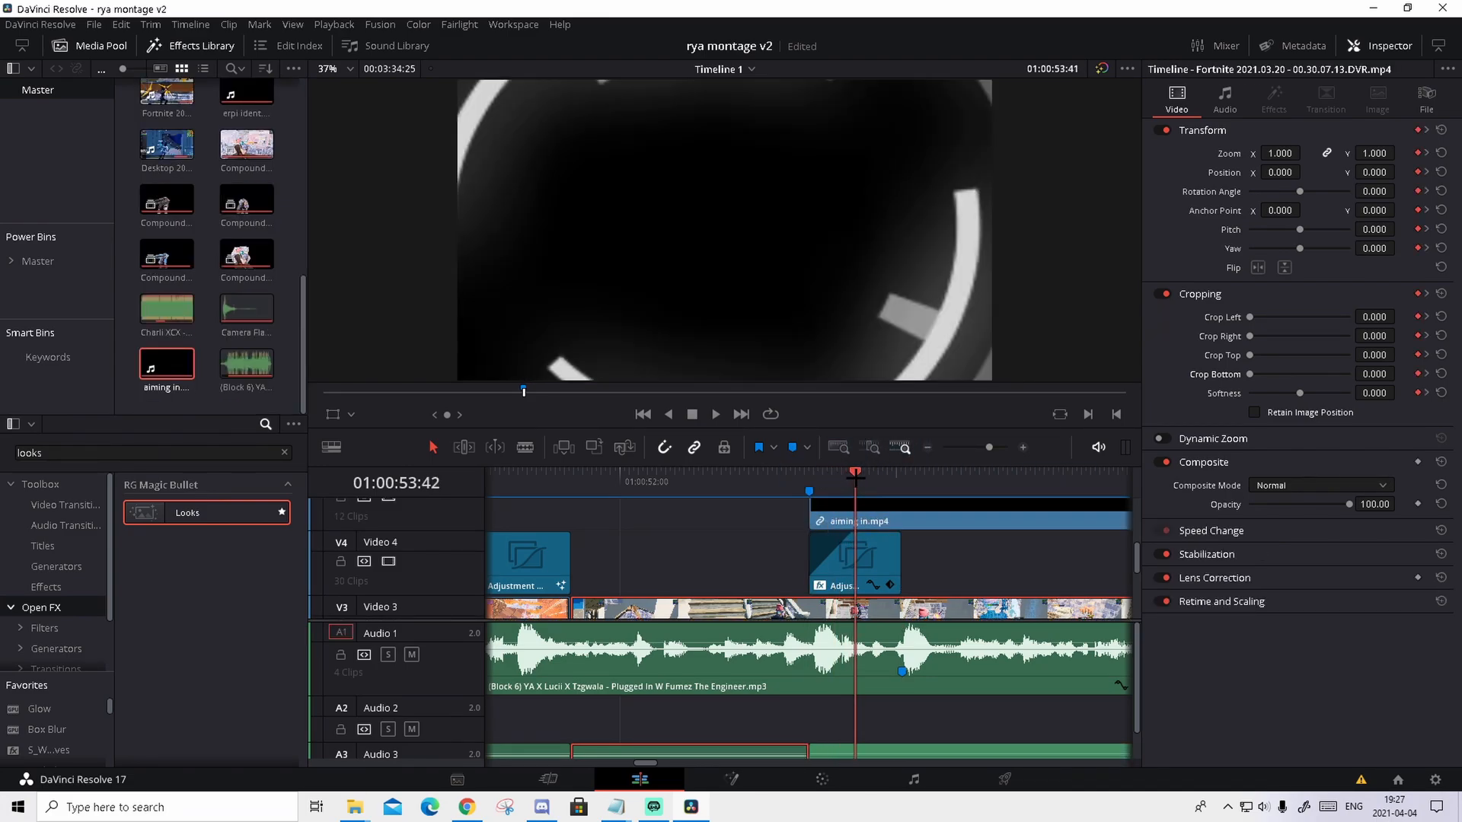
Open the aiming in.mp4 overlay clip in the Fusion page
{"action": "left_click", "coordinate": [896, 519]}
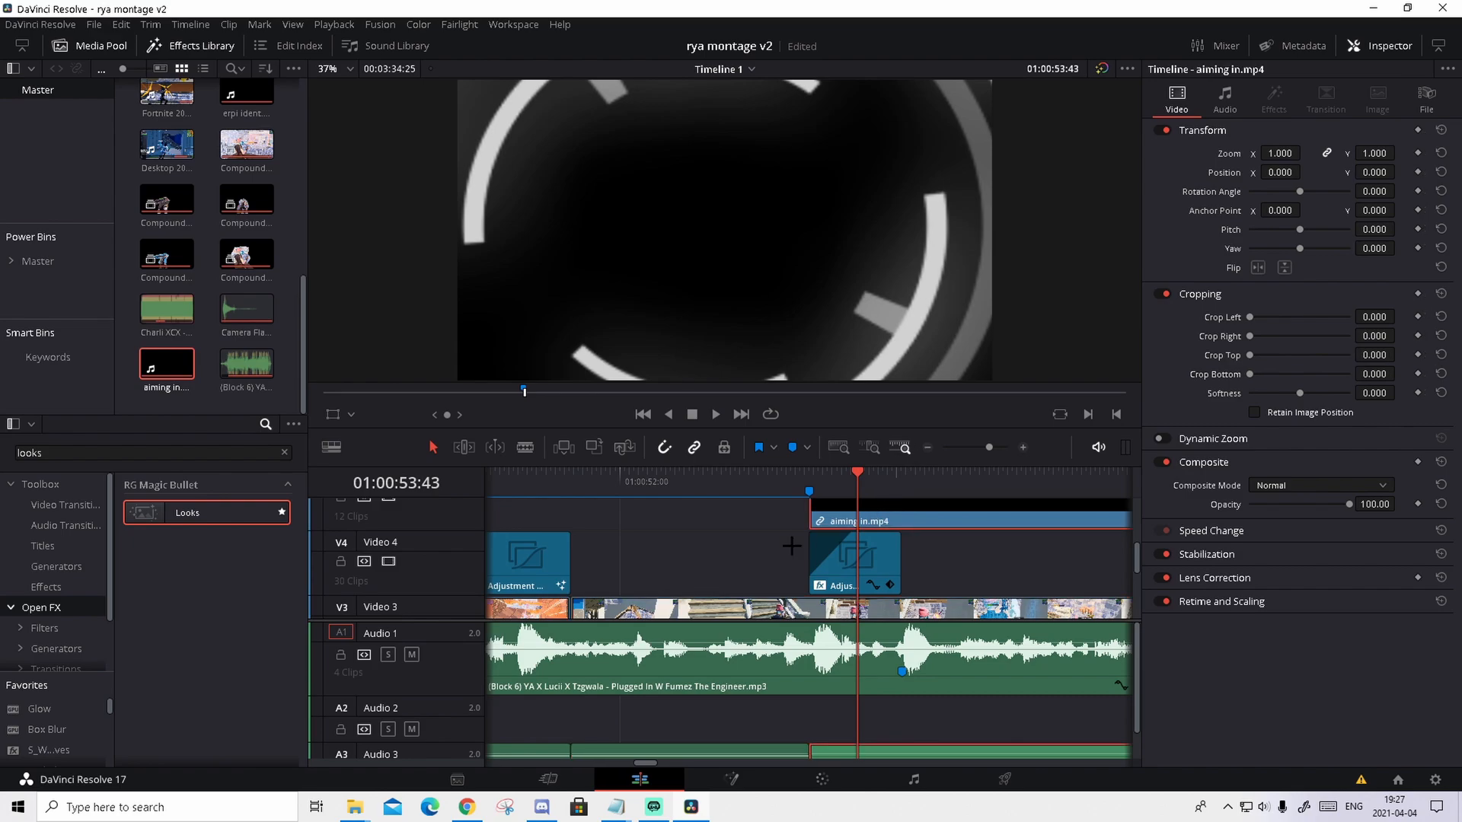
{"action": "left_click", "coordinate": [754, 783]}
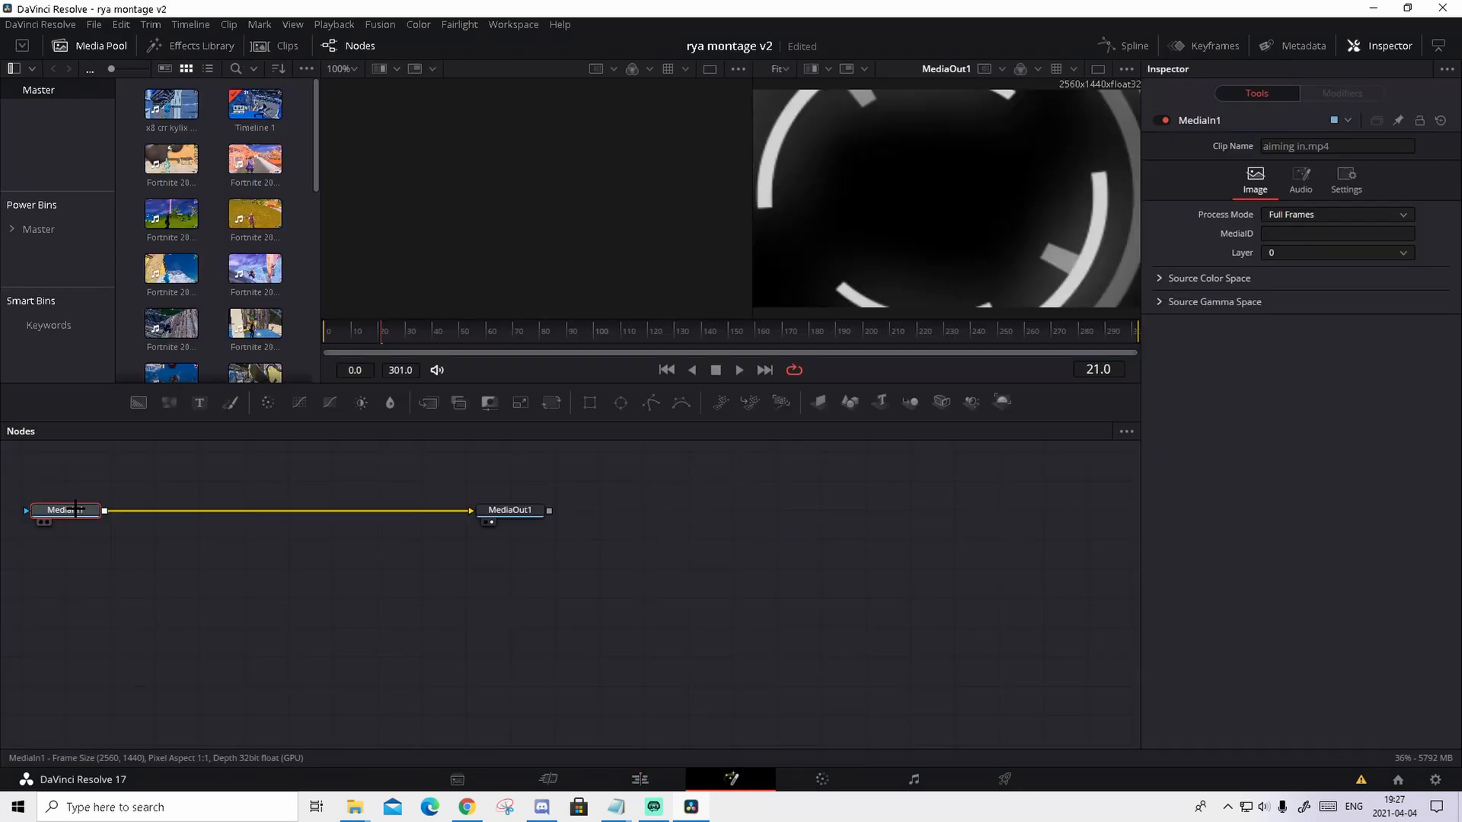
Add a Delta Keyer after MediaIn1 and sample the overlay's black background in the viewer as its Reference colour
{"action": "key", "text": "shift+space"}
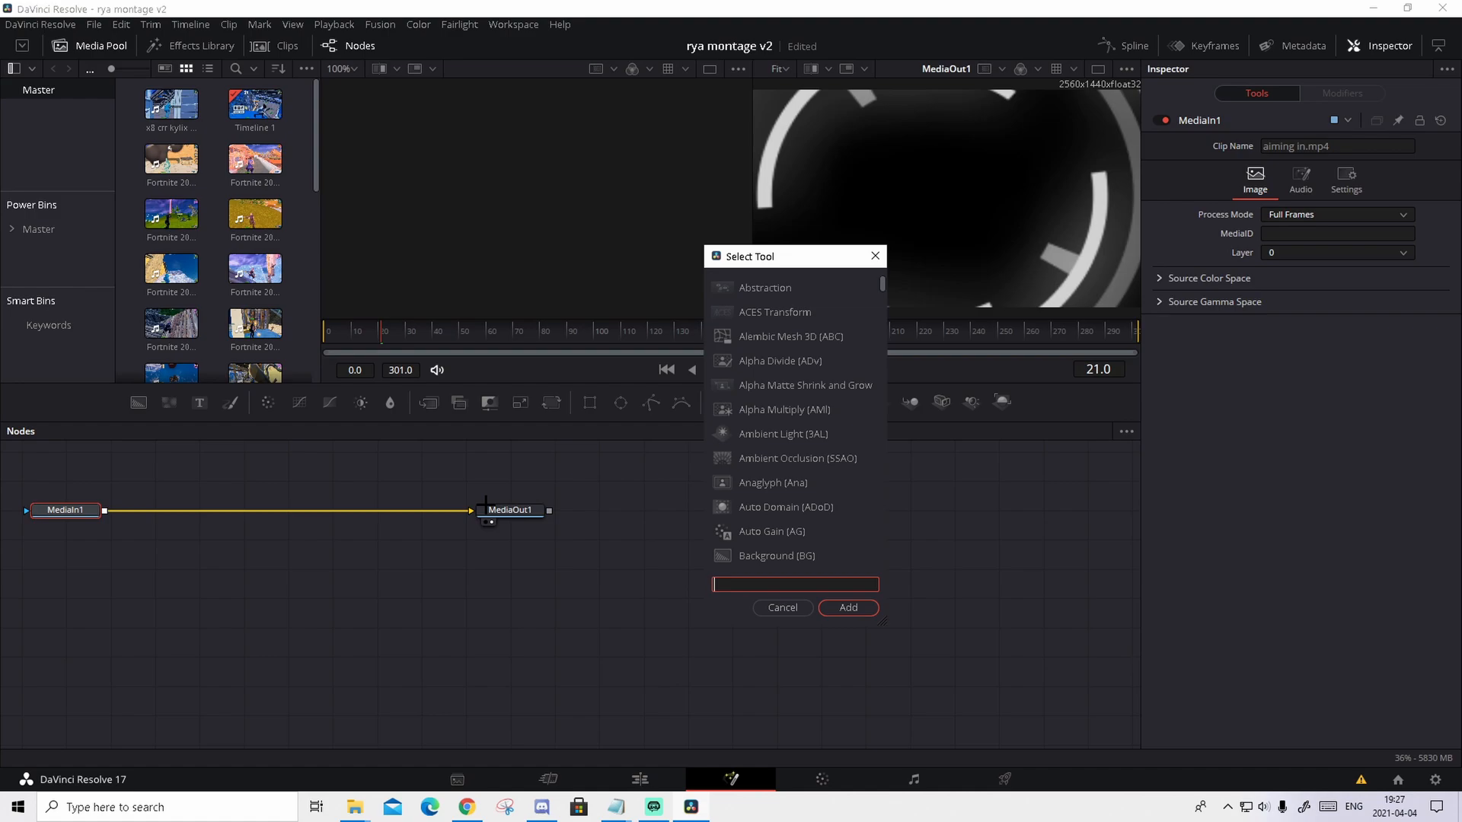
{"action": "type", "text": "delat"}
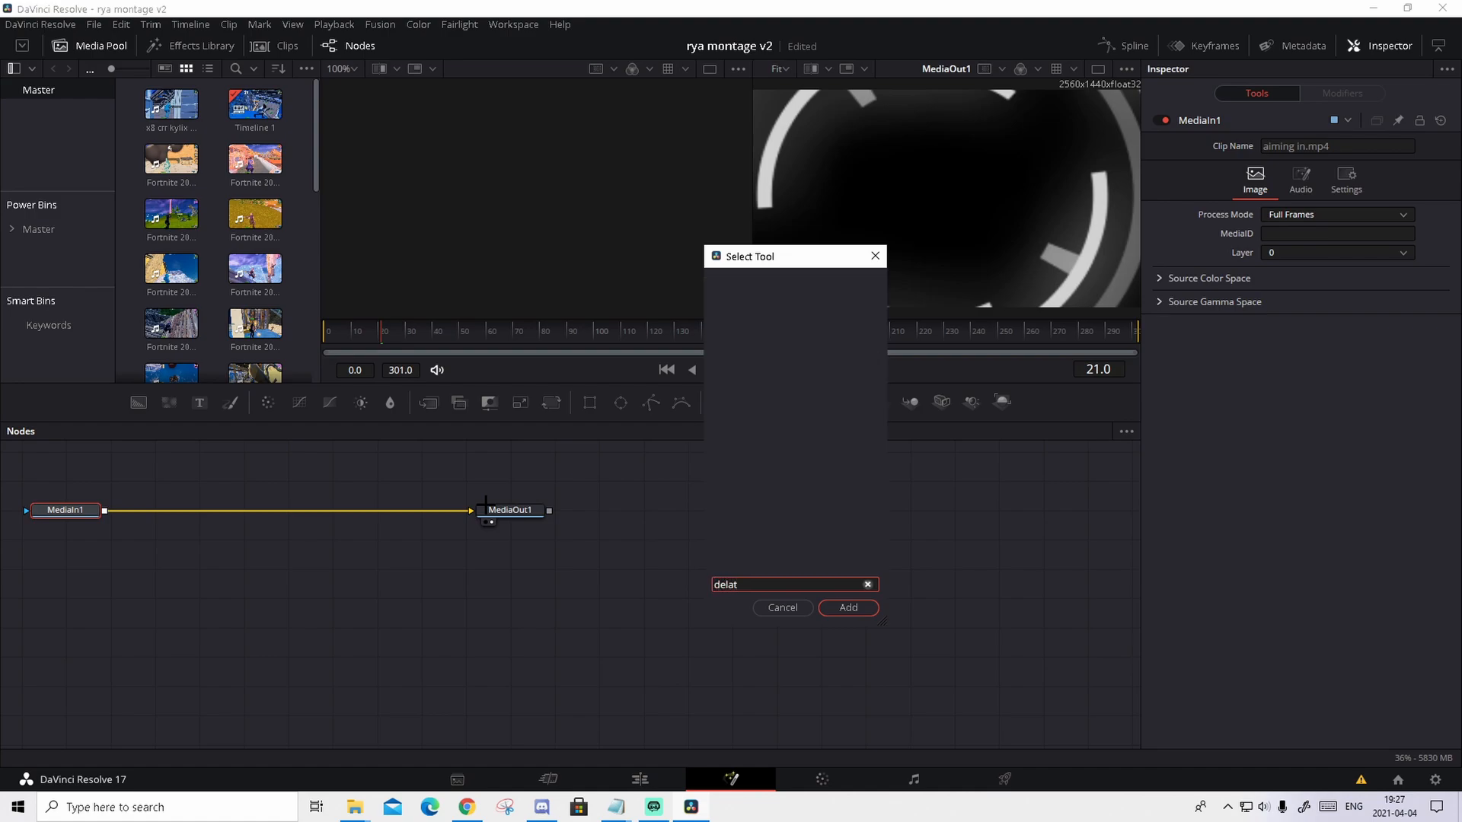
{"action": "left_click", "coordinate": [845, 608]}
{"action": "left_click_drag", "start_coordinate": [1353, 367], "coordinate": [923, 202]}
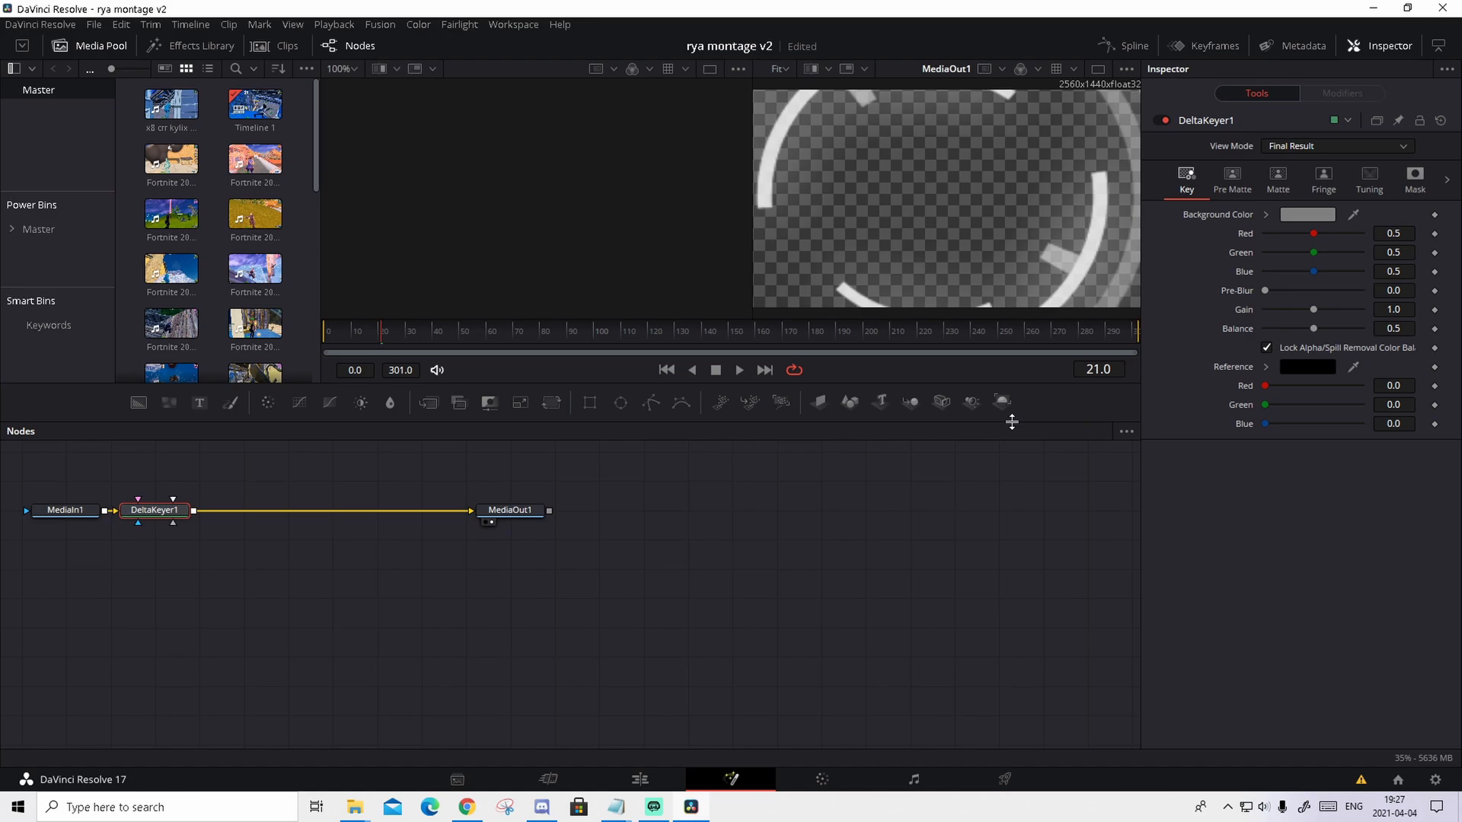
{"action": "left_click", "coordinate": [65, 510]}
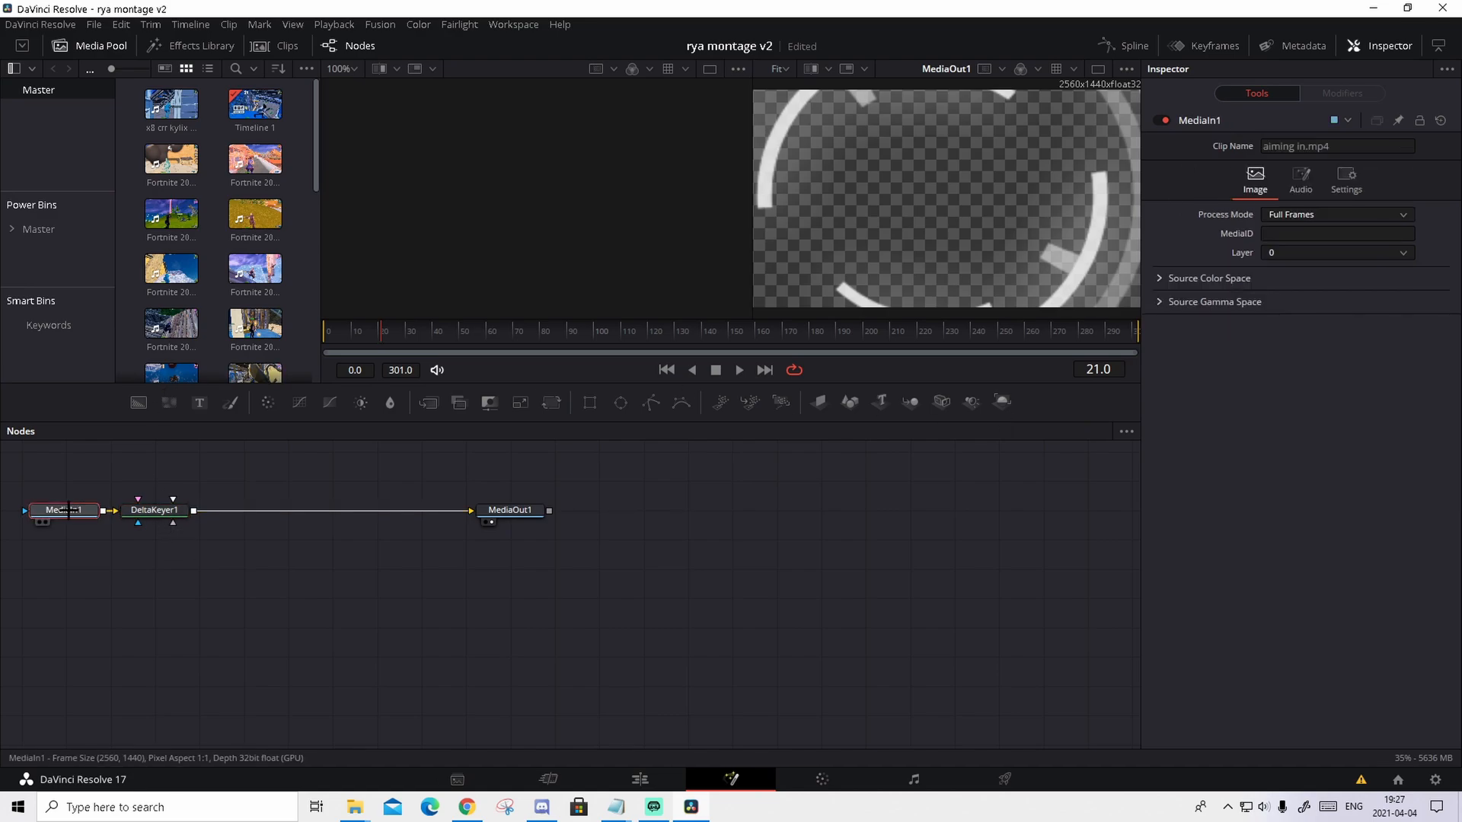
{"action": "key", "text": "shift+space"}
{"action": "type", "text": "delta"}
{"action": "type", "text": "luma"}
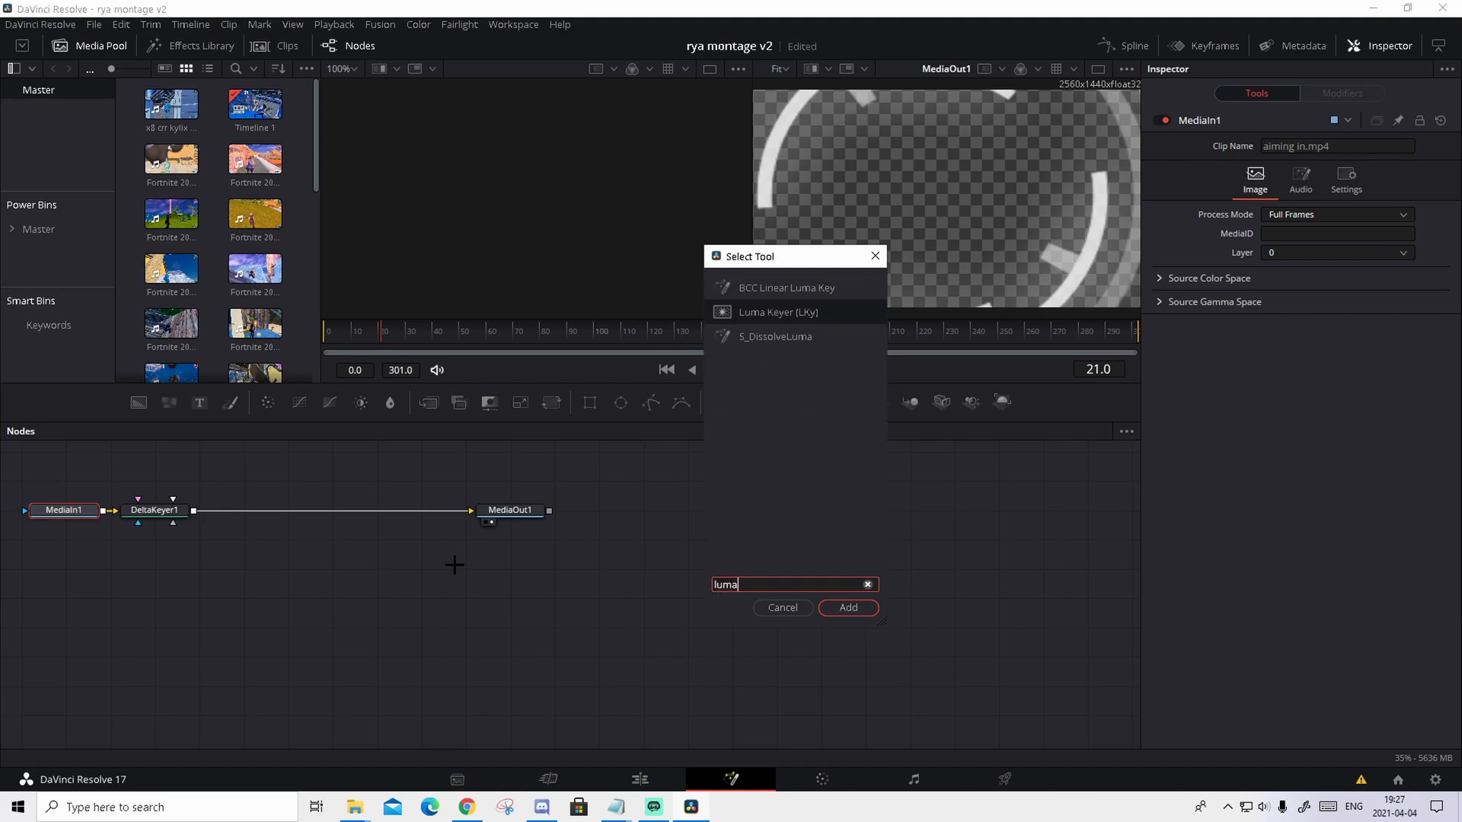
{"action": "left_click", "coordinate": [796, 607]}
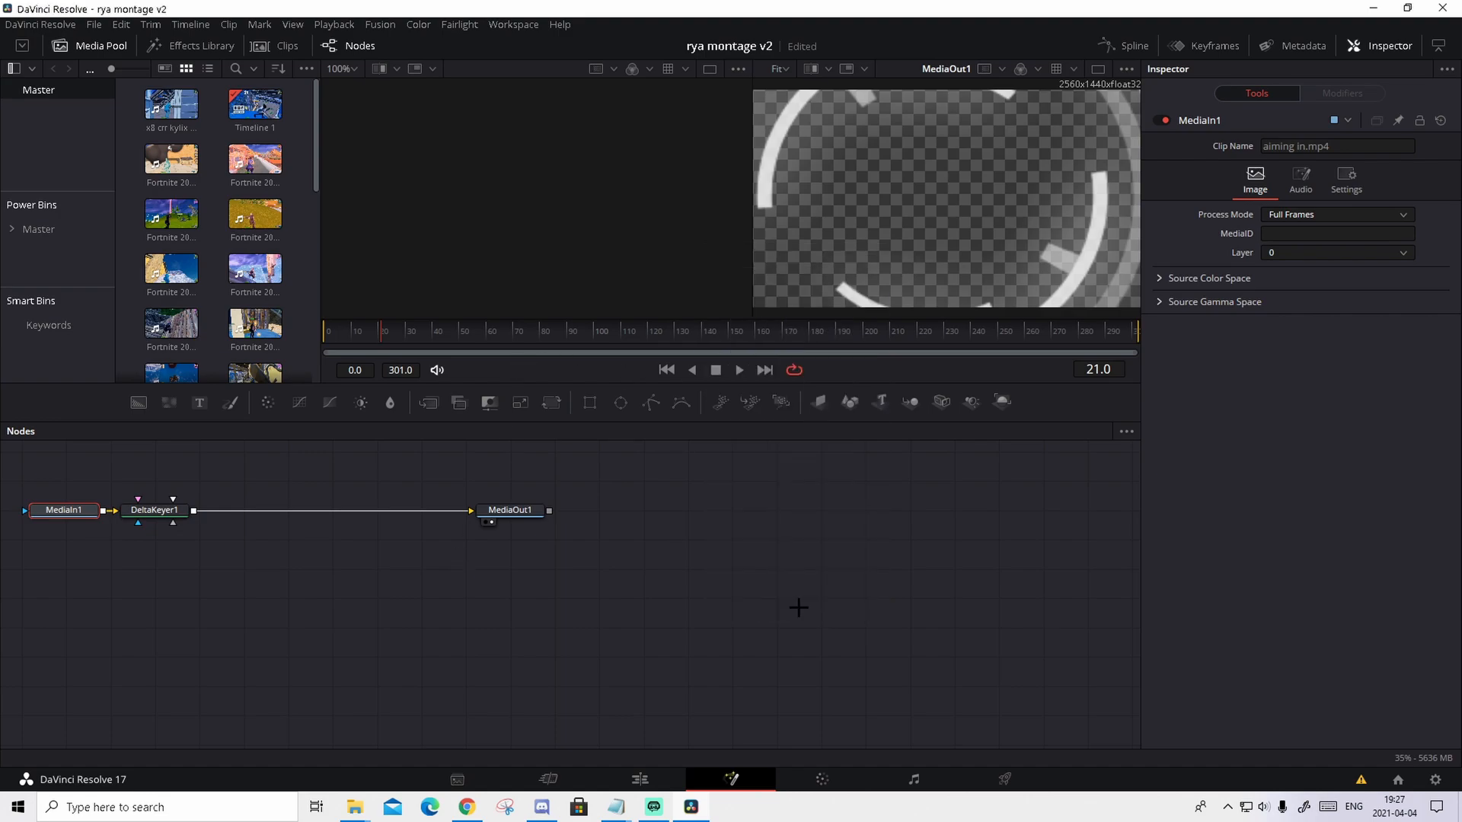
{"action": "left_click", "coordinate": [172, 507]}
{"action": "left_click", "coordinate": [172, 506]}
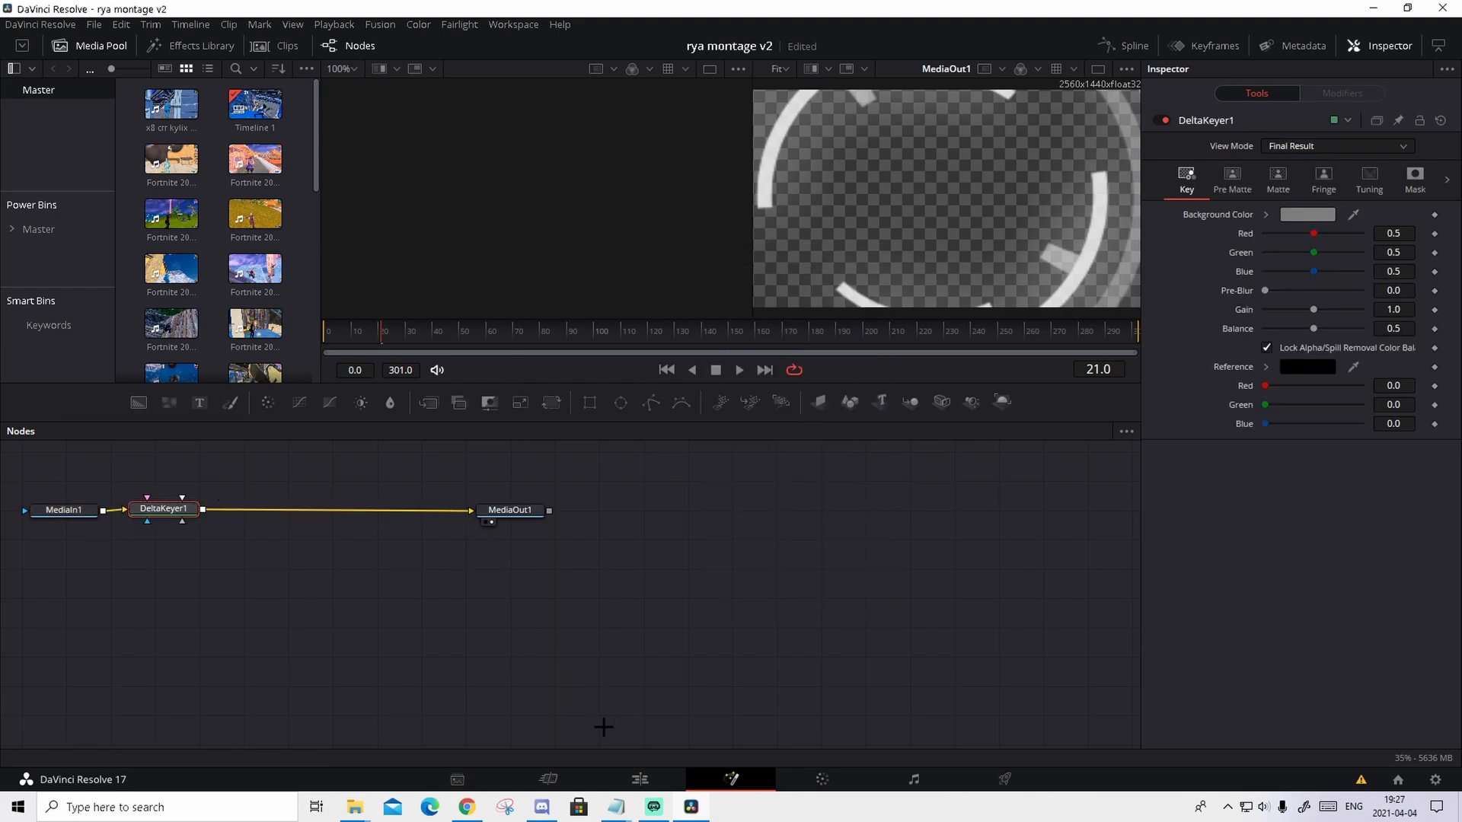
Return to the Edit page and set the aiming in.mp4 clip's retime speed to 200%
{"action": "left_click", "coordinate": [644, 773]}
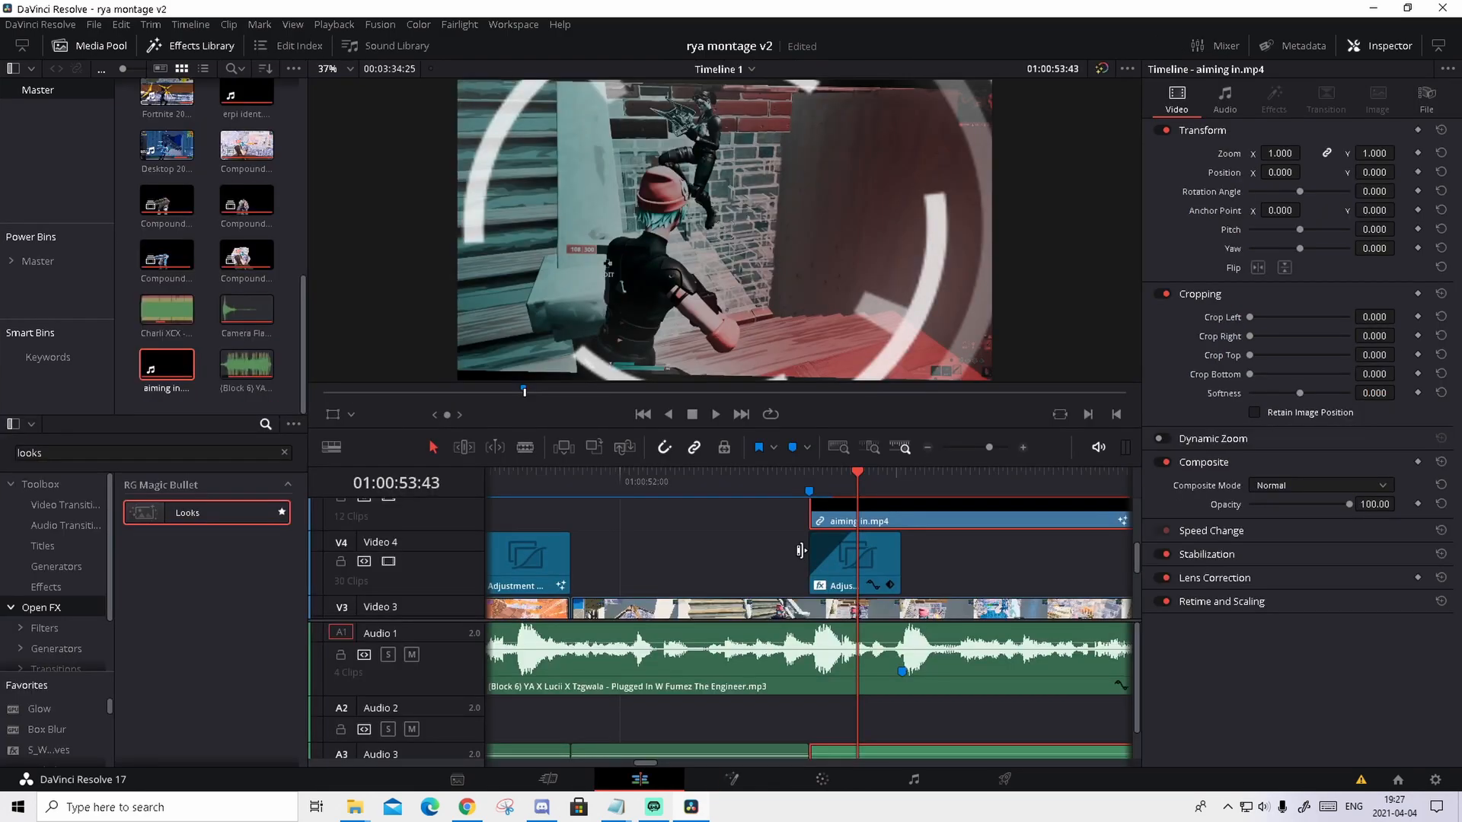
{"action": "scroll", "coordinate": [902, 600], "scroll_direction": "up", "scroll_amount": 1}
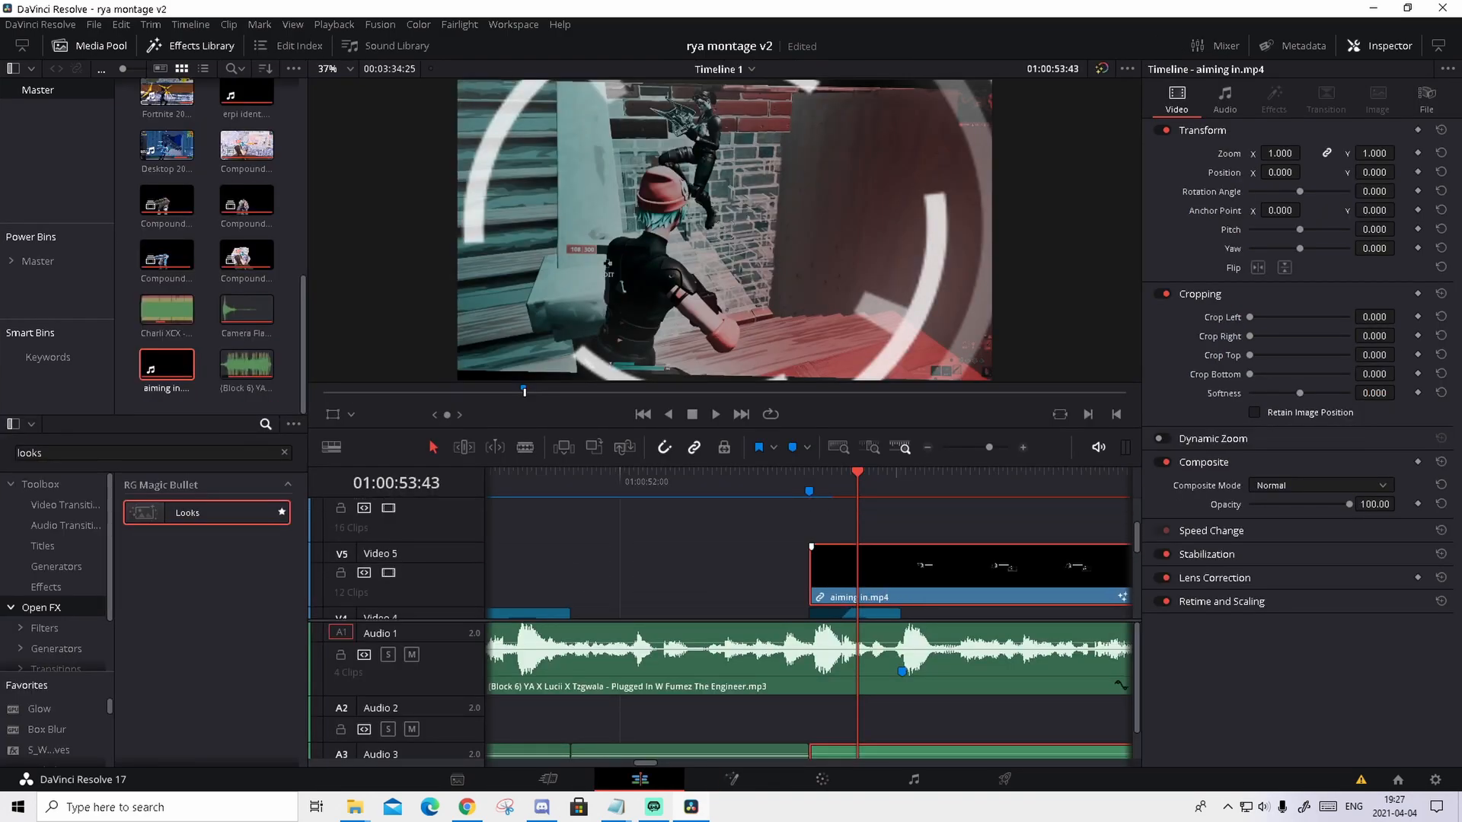
{"action": "key", "text": "ctrl+r"}
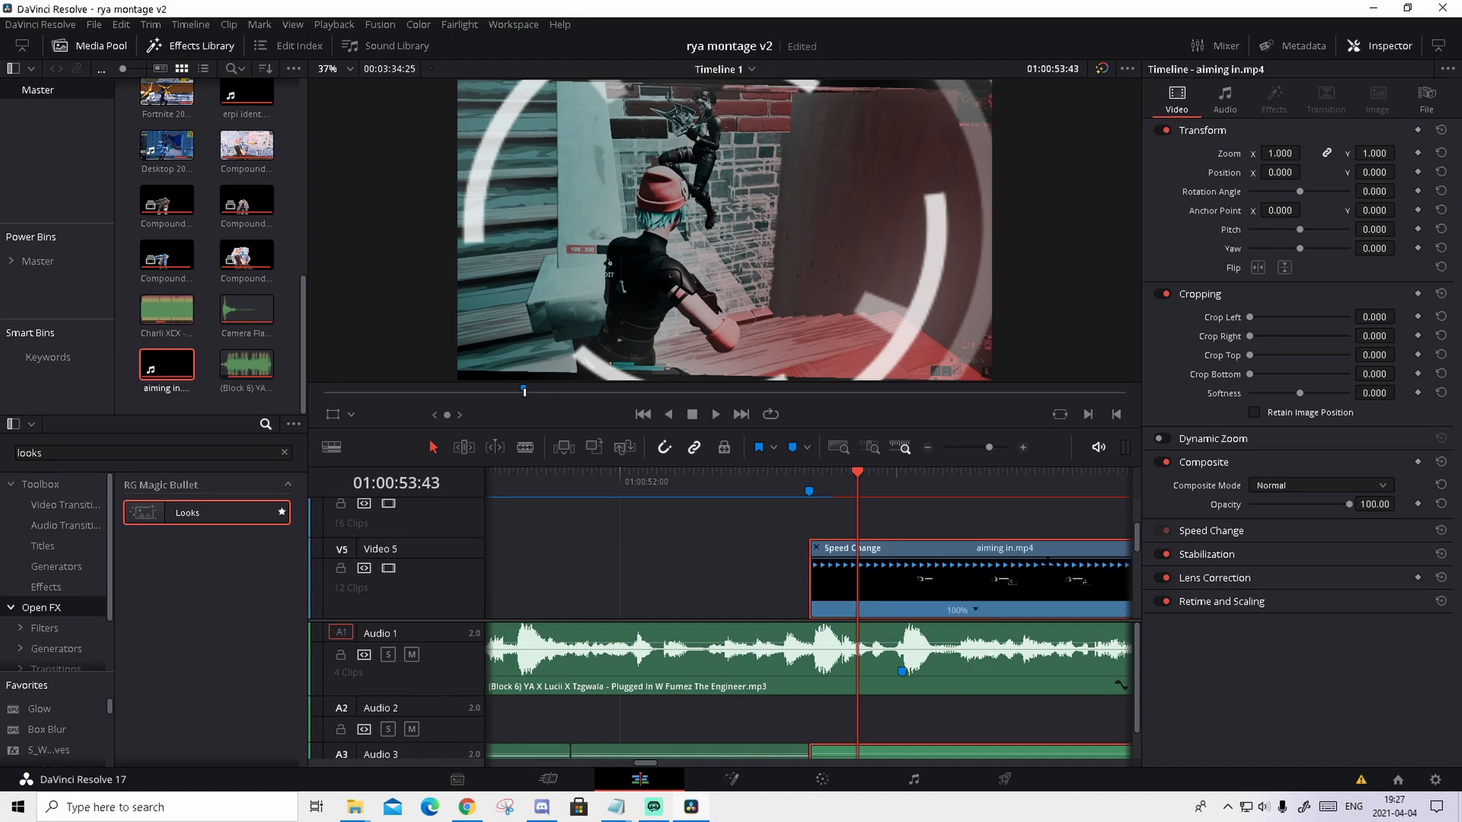
{"action": "left_click", "coordinate": [978, 609]}
{"action": "mouse_move", "coordinate": [1054, 666]}
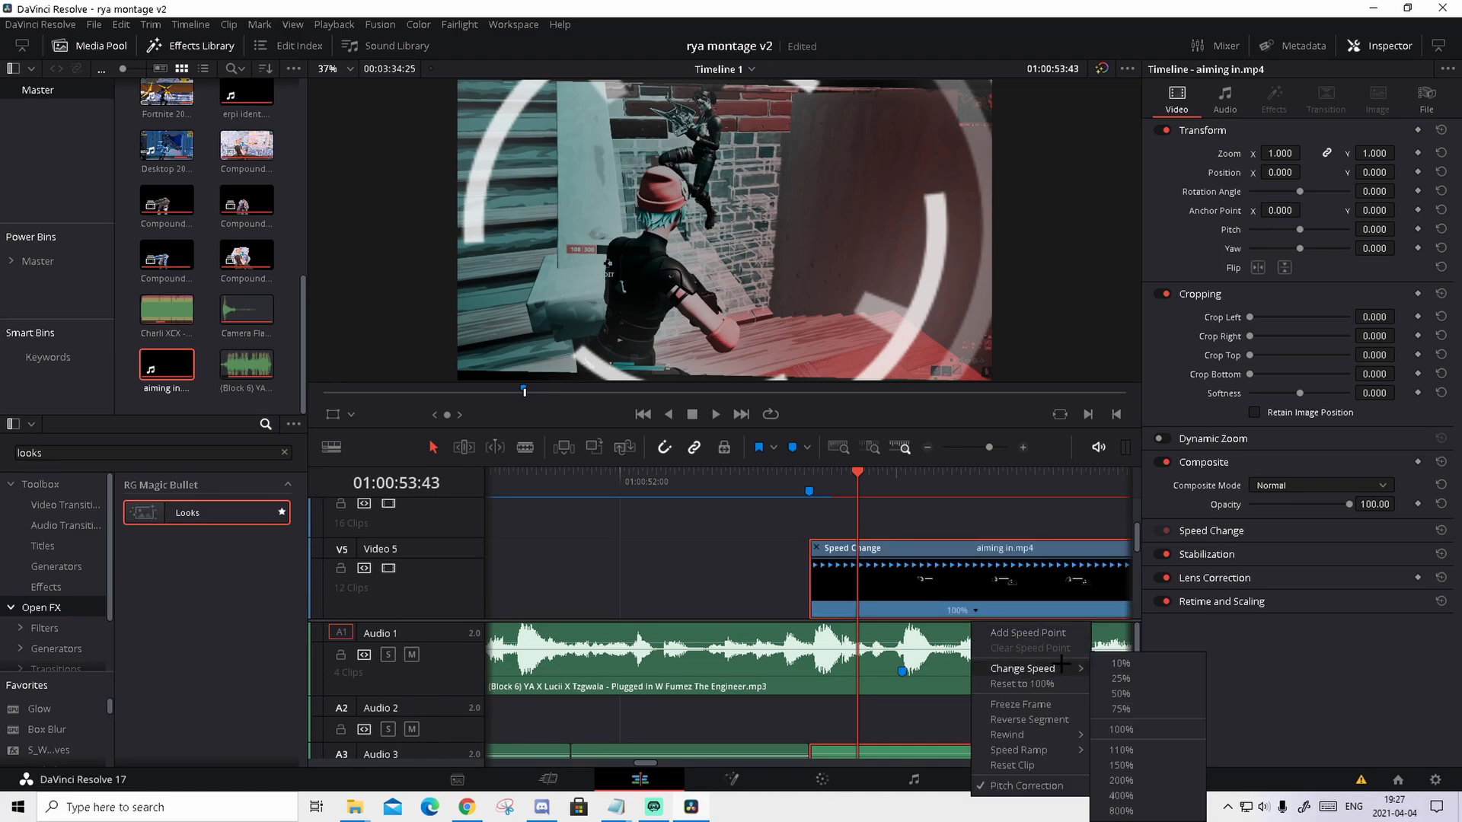
{"action": "left_click", "coordinate": [1120, 780]}
Play back the sped-up aiming overlay from its start at 01:00:53:22
{"action": "left_click", "coordinate": [838, 470]}
{"action": "left_click_drag", "start_coordinate": [838, 471], "coordinate": [816, 471]}
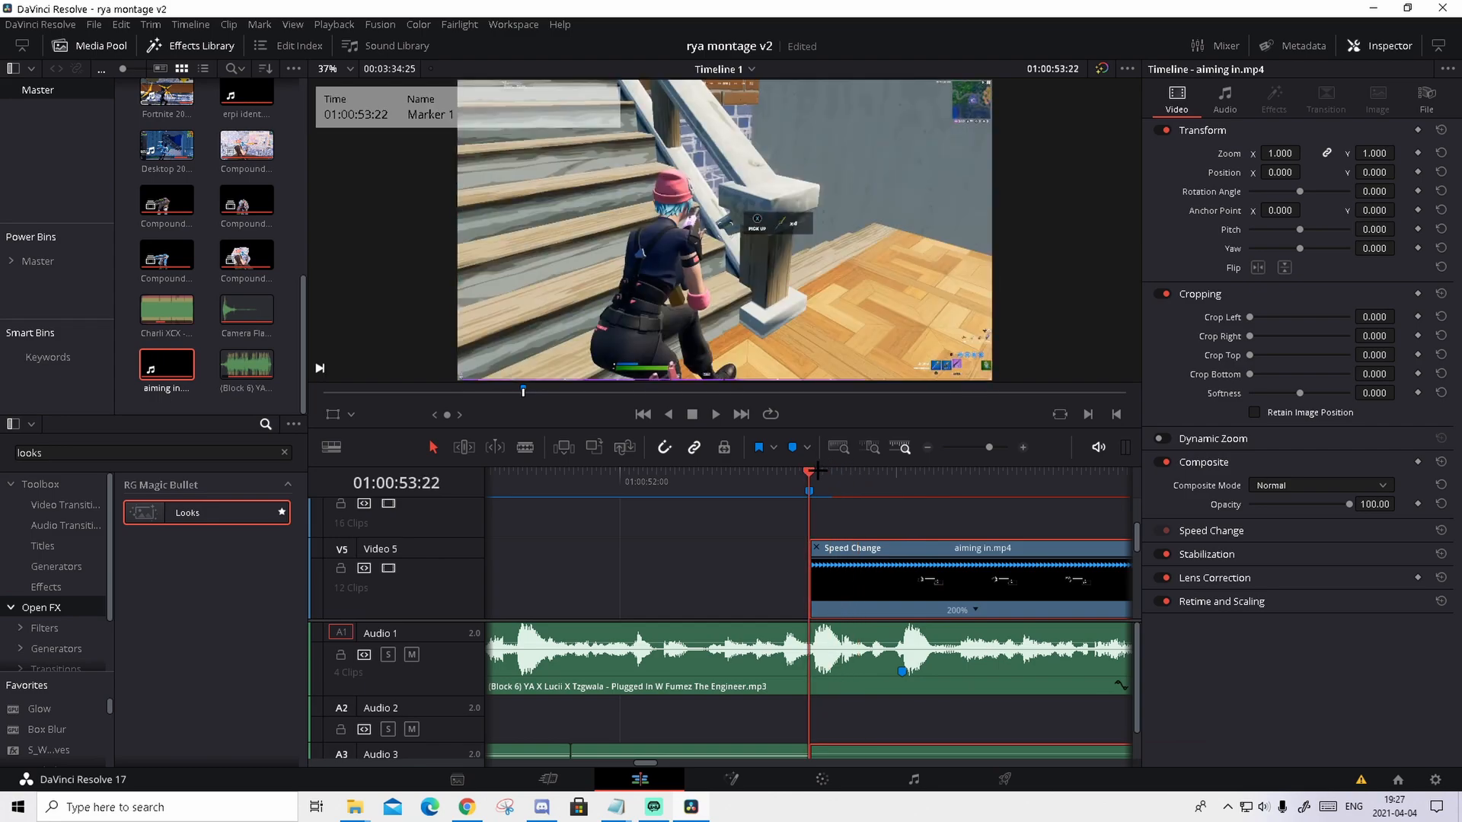
{"action": "key", "text": "space"}
{"action": "key", "text": "space"}
Shift the start of the aiming in.mp4 clip to 01:00:53:29 and play back the new timing
{"action": "scroll", "coordinate": [865, 544], "scroll_direction": "down", "scroll_amount": 2}
{"action": "left_click", "coordinate": [869, 554]}
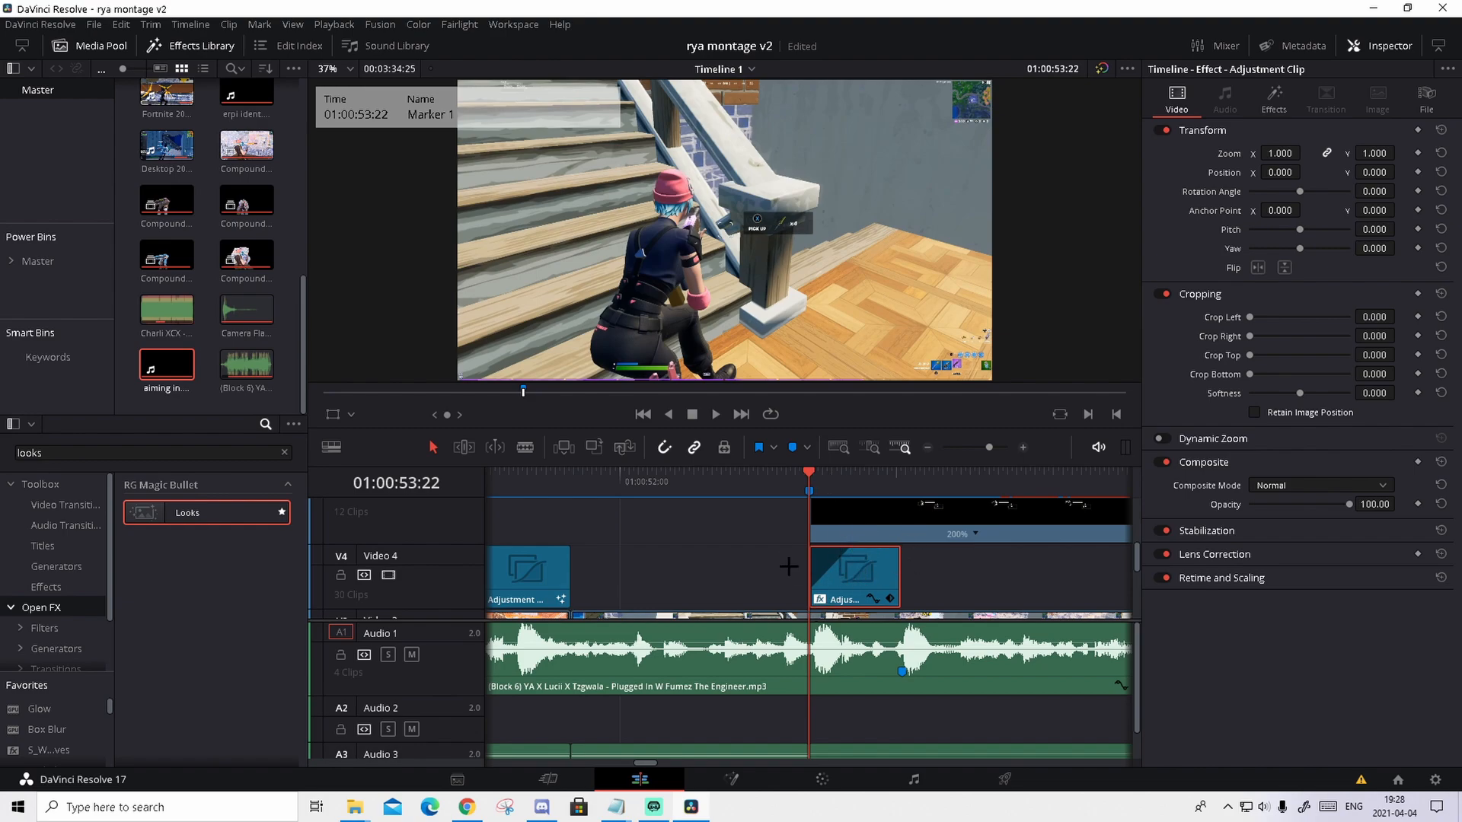
{"action": "left_click", "coordinate": [831, 482]}
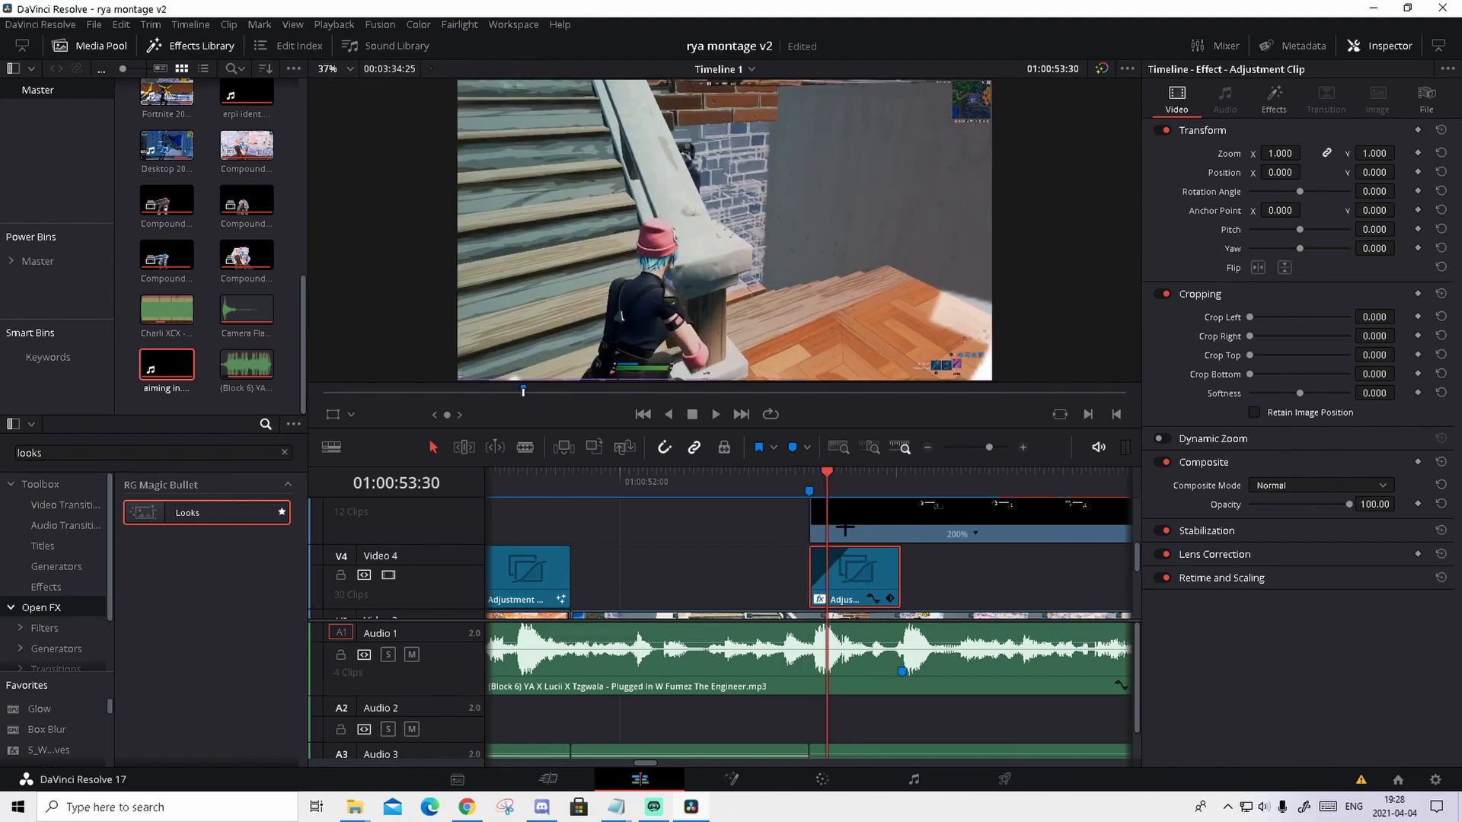
{"action": "scroll", "coordinate": [910, 567], "scroll_direction": "up", "scroll_amount": 2}
{"action": "left_click", "coordinate": [898, 565]}
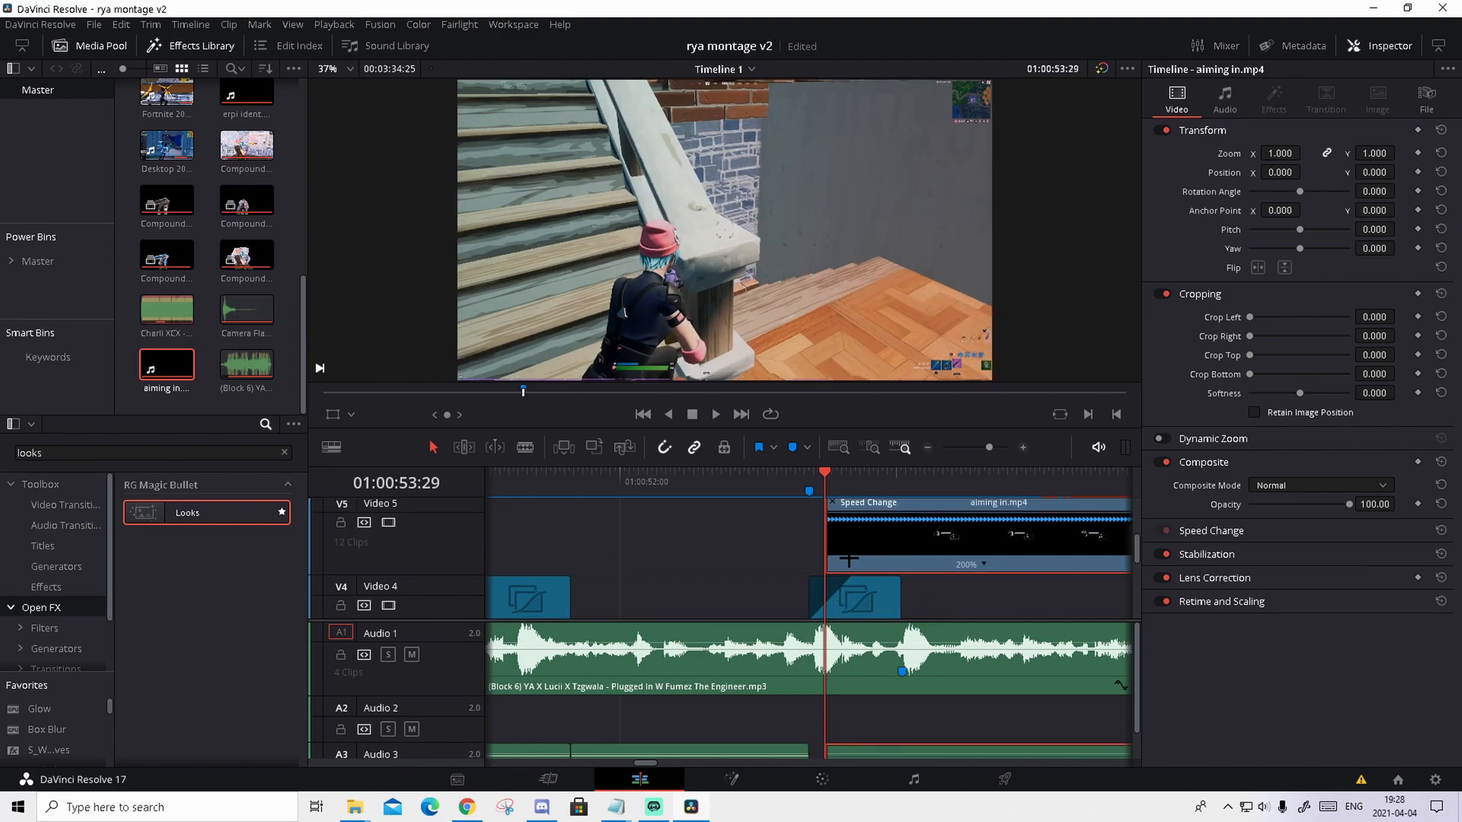
{"action": "key", "text": "space"}
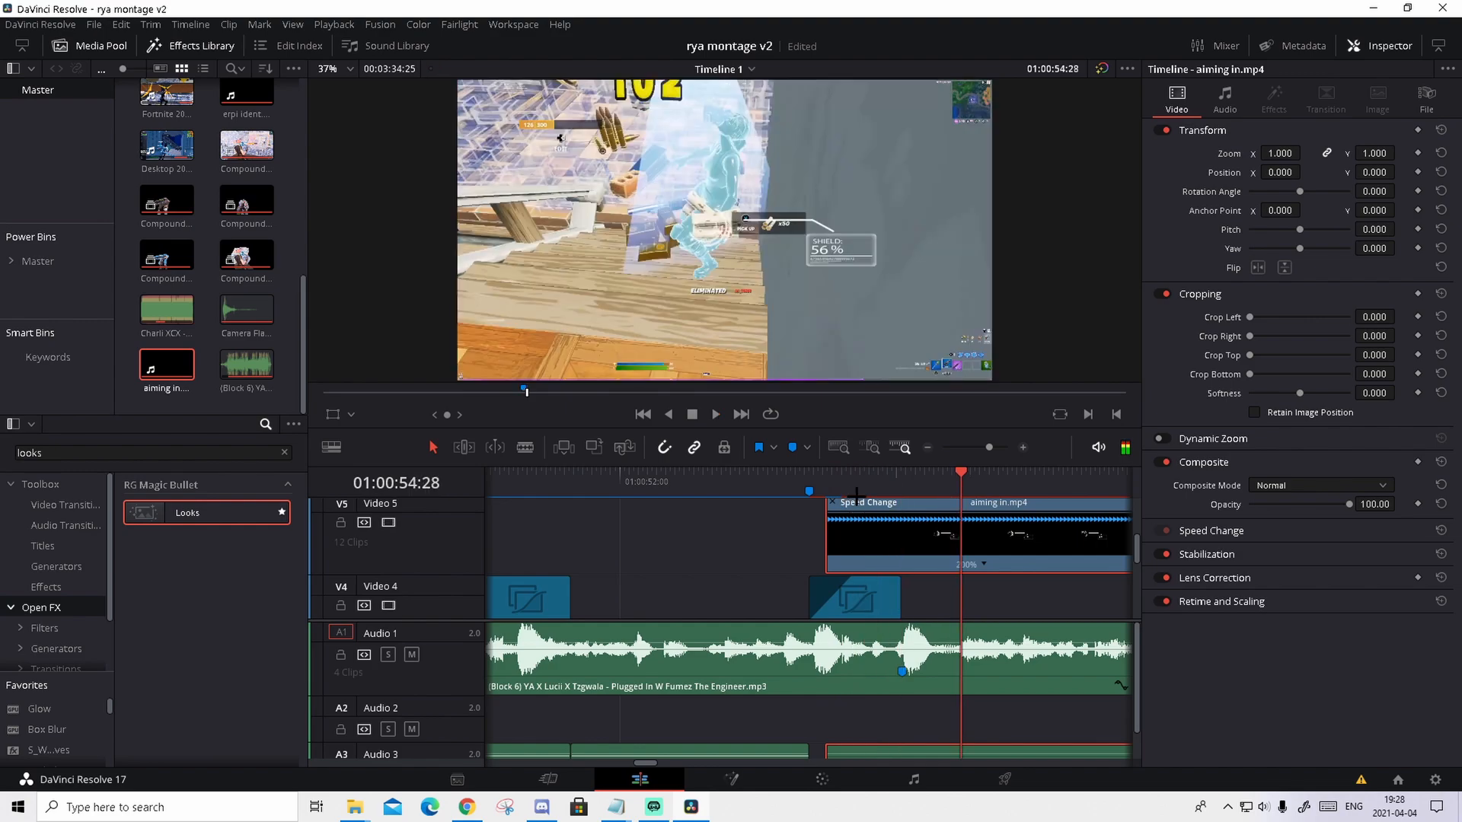
{"action": "left_click", "coordinate": [837, 479]}
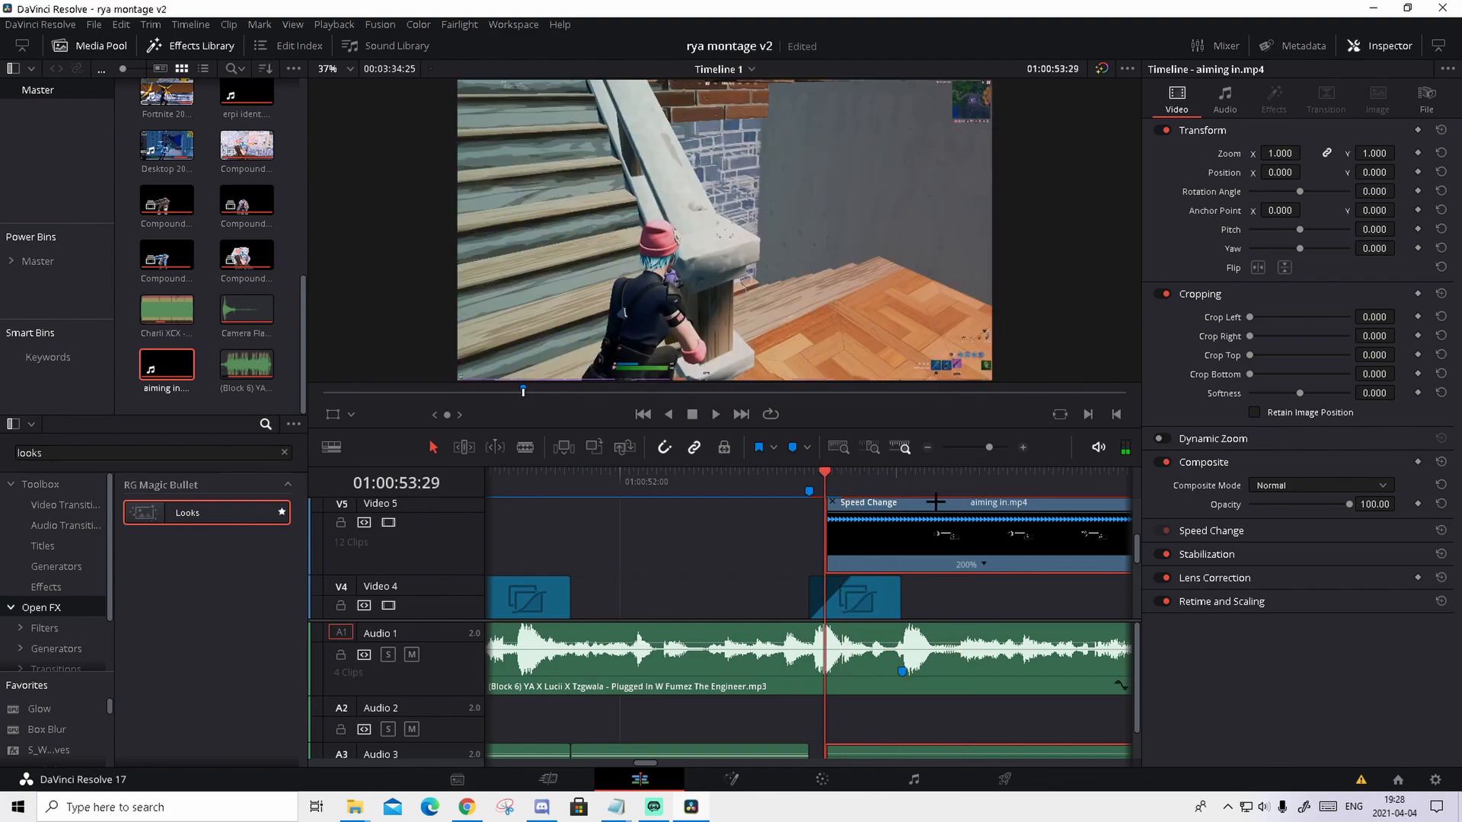
Trim the end of the aiming in.mp4 clip to 01:00:54:02, level with the end of the Looks adjustment clip
{"action": "left_click", "coordinate": [899, 485]}
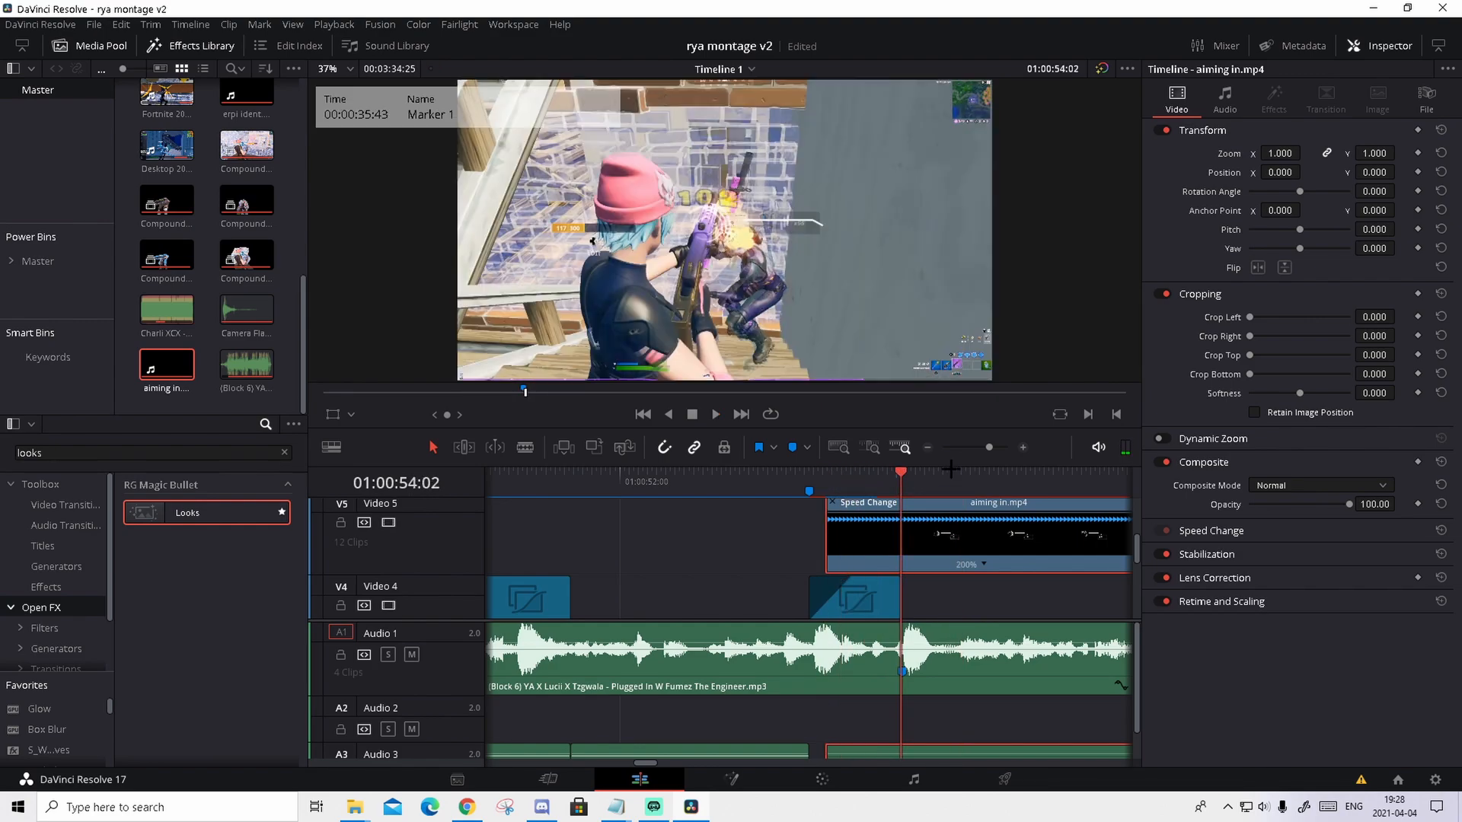
{"action": "left_click", "coordinate": [986, 447]}
{"action": "left_click_drag", "start_coordinate": [965, 535], "coordinate": [809, 533]}
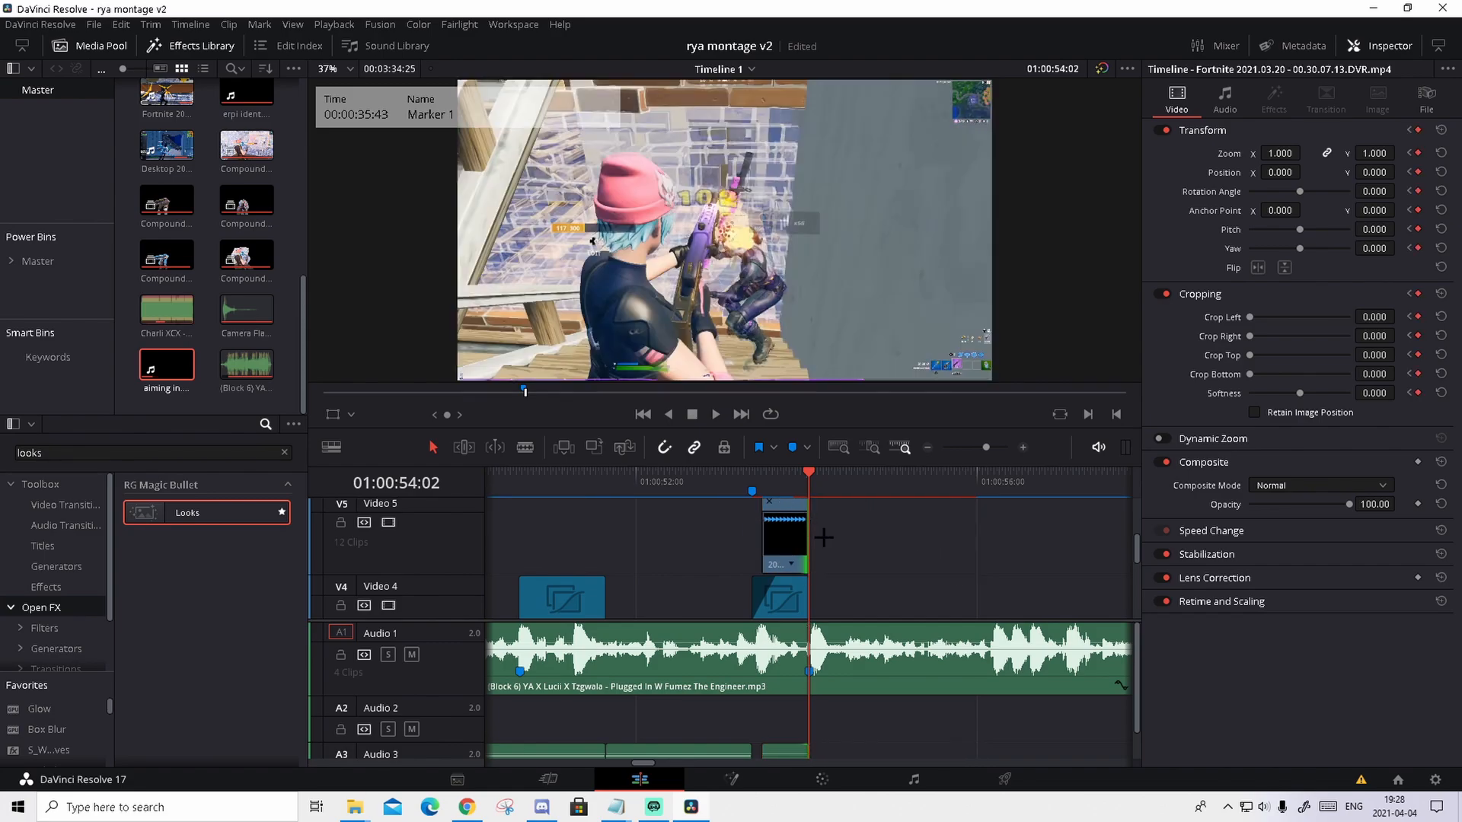
Play back the trimmed overlay and step through the frames around 01:00:53:46 to examine where the aiming circle shrinks
{"action": "scroll", "coordinate": [806, 540], "scroll_direction": "down", "scroll_amount": 3}
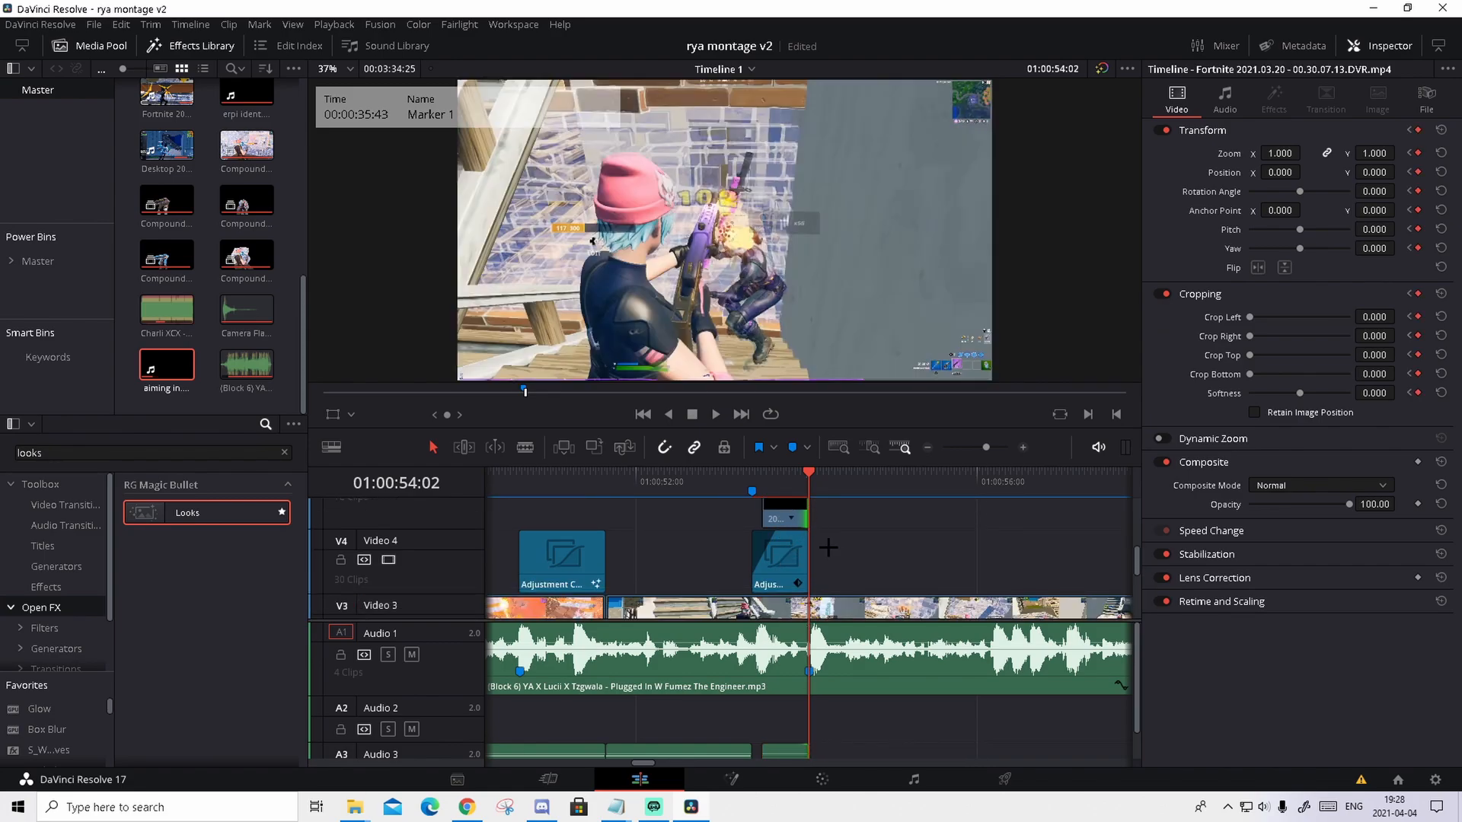
{"action": "left_click_drag", "start_coordinate": [817, 474], "coordinate": [714, 472]}
{"action": "scroll", "coordinate": [849, 468], "scroll_direction": "up", "scroll_amount": 3}
{"action": "key", "text": "space"}
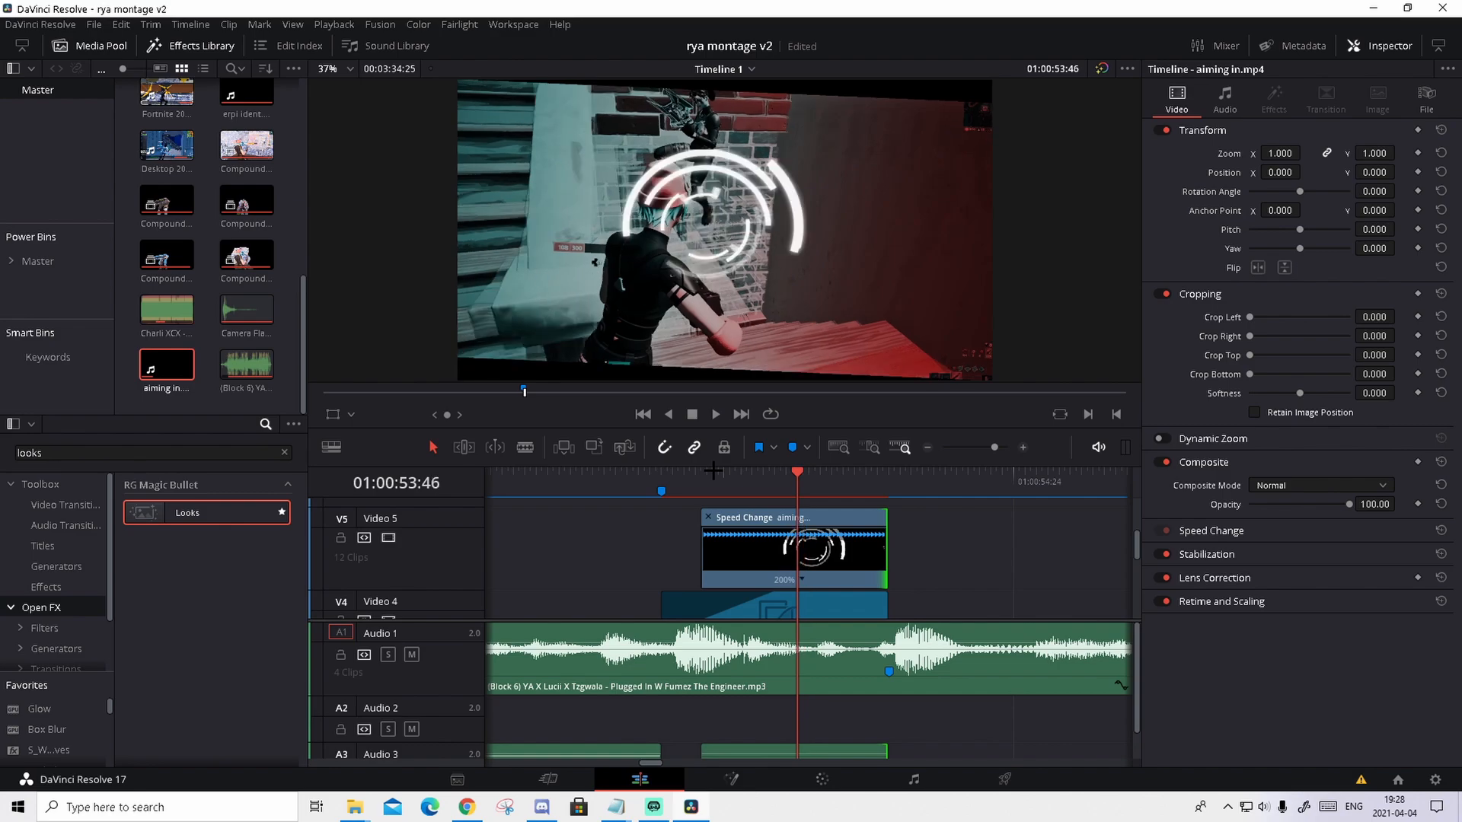
{"action": "key", "text": "Right"}
{"action": "key", "text": "Right"}
{"action": "key", "text": "Left"}
{"action": "key", "text": "Left"}
{"action": "key", "text": "Right"}
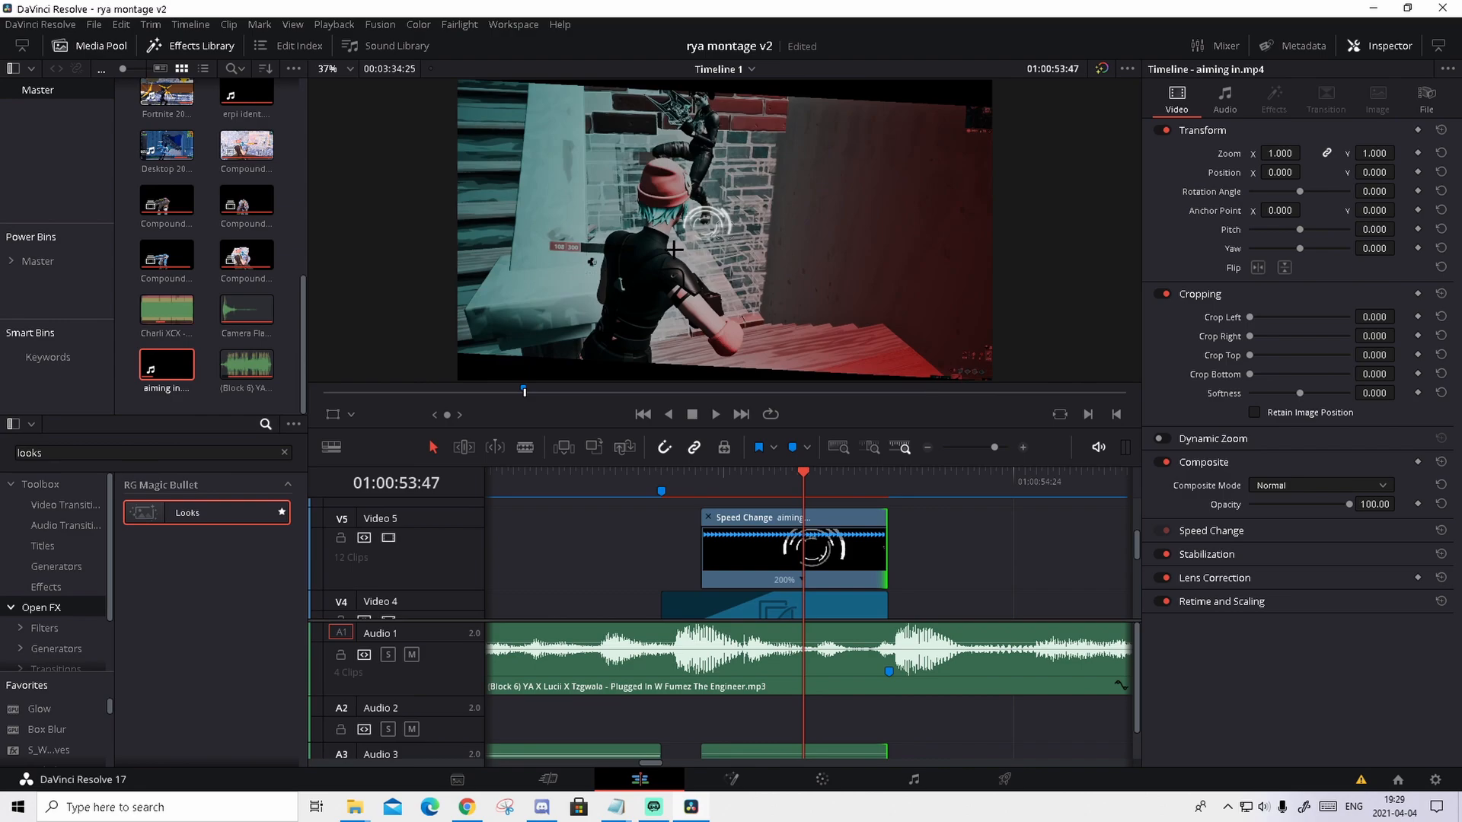
{"action": "key", "text": "Left"}
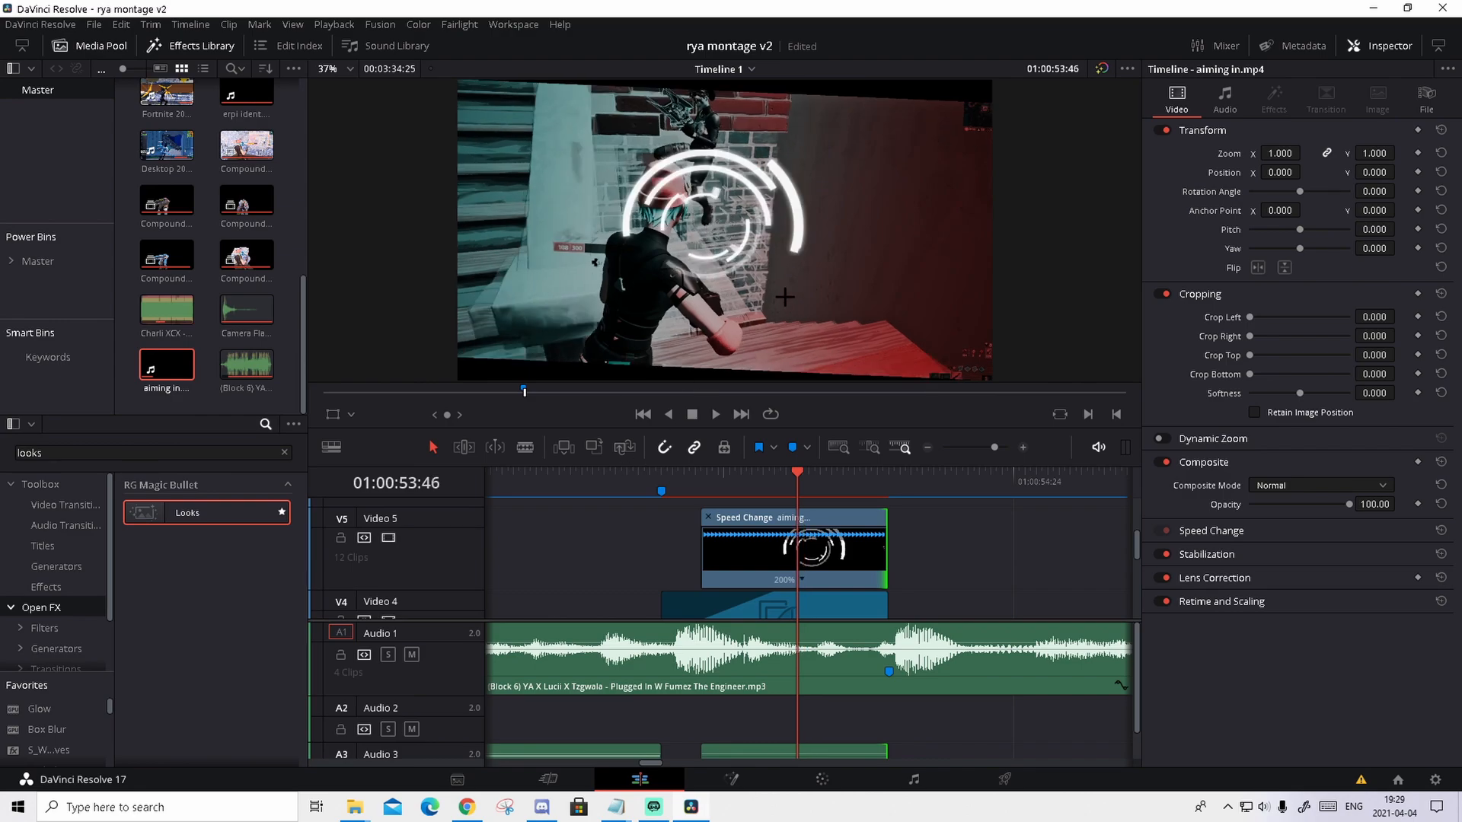
Keyframe the overlay's Transform at 01:00:53:46, and raise the aiming circle onto the enemy at 01:00:53:47 with Position Y 353.000
{"action": "left_click", "coordinate": [849, 524]}
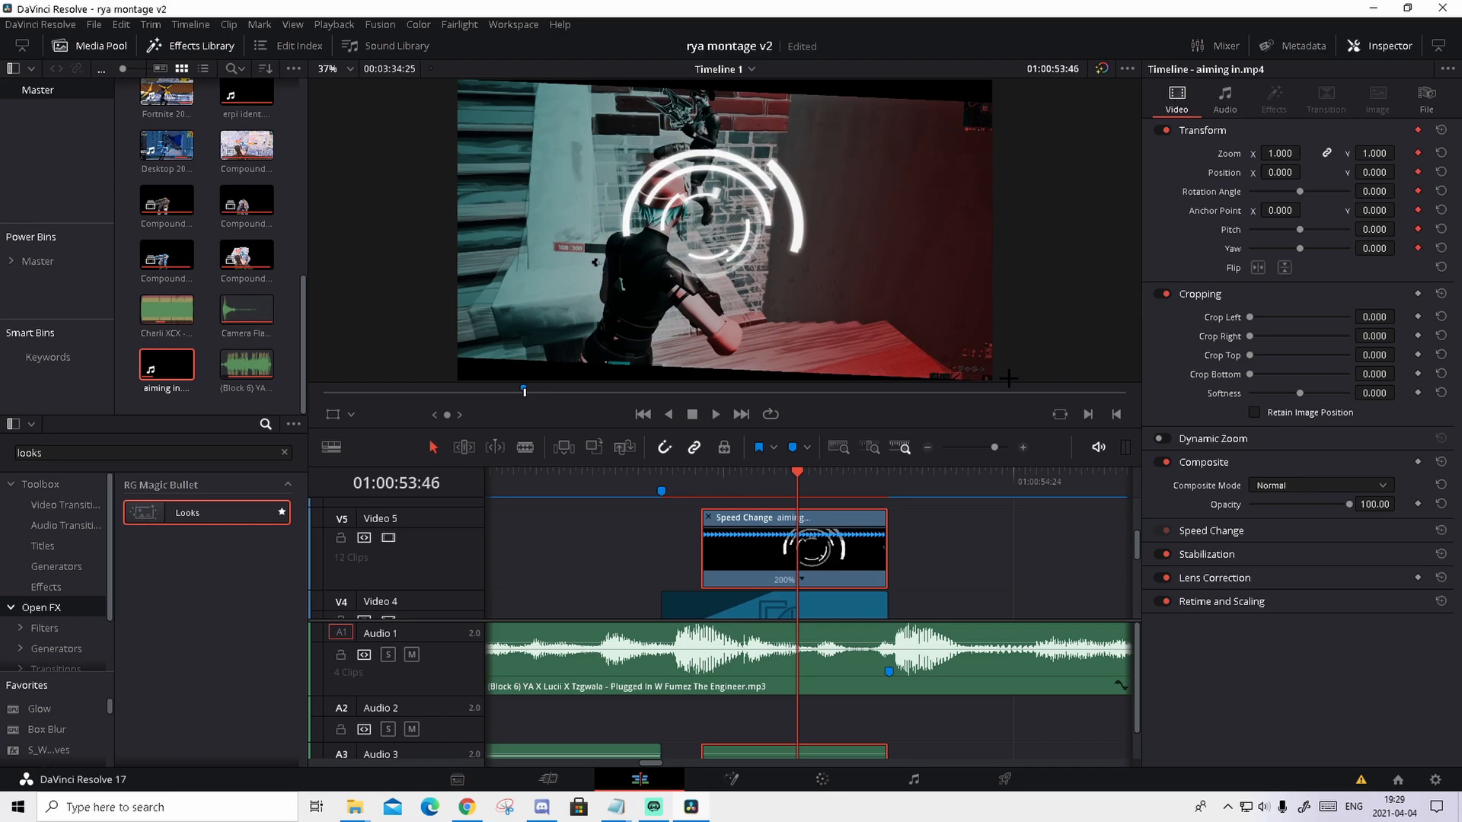
{"action": "key", "text": "Right"}
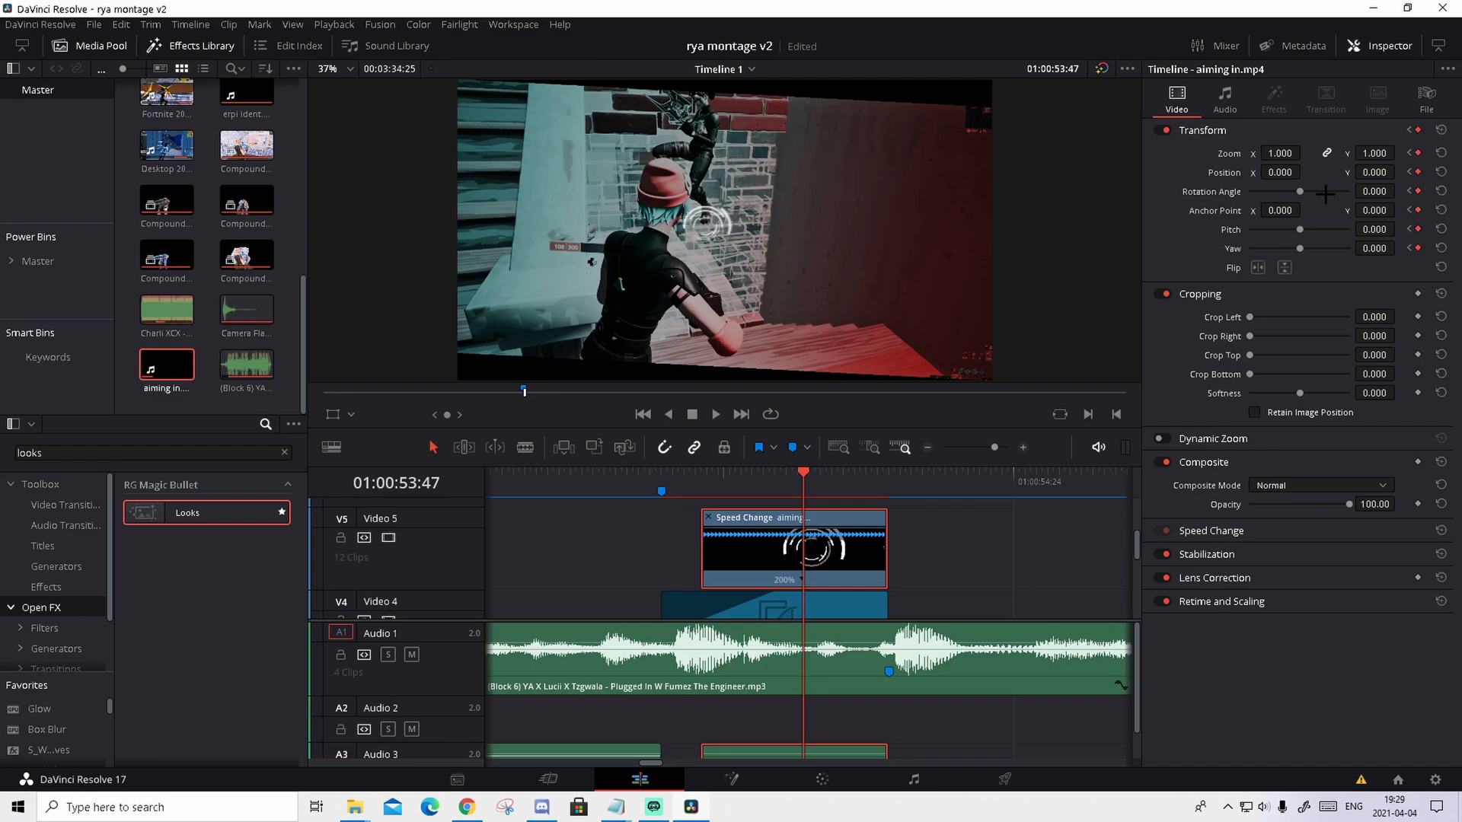
{"action": "mouse_move", "coordinate": [1281, 172]}
{"action": "left_mouse_down"}
{"action": "mouse_move", "coordinate": [1461, 172]}
{"action": "mouse_move", "coordinate": [1279, 172]}
{"action": "left_mouse_up"}
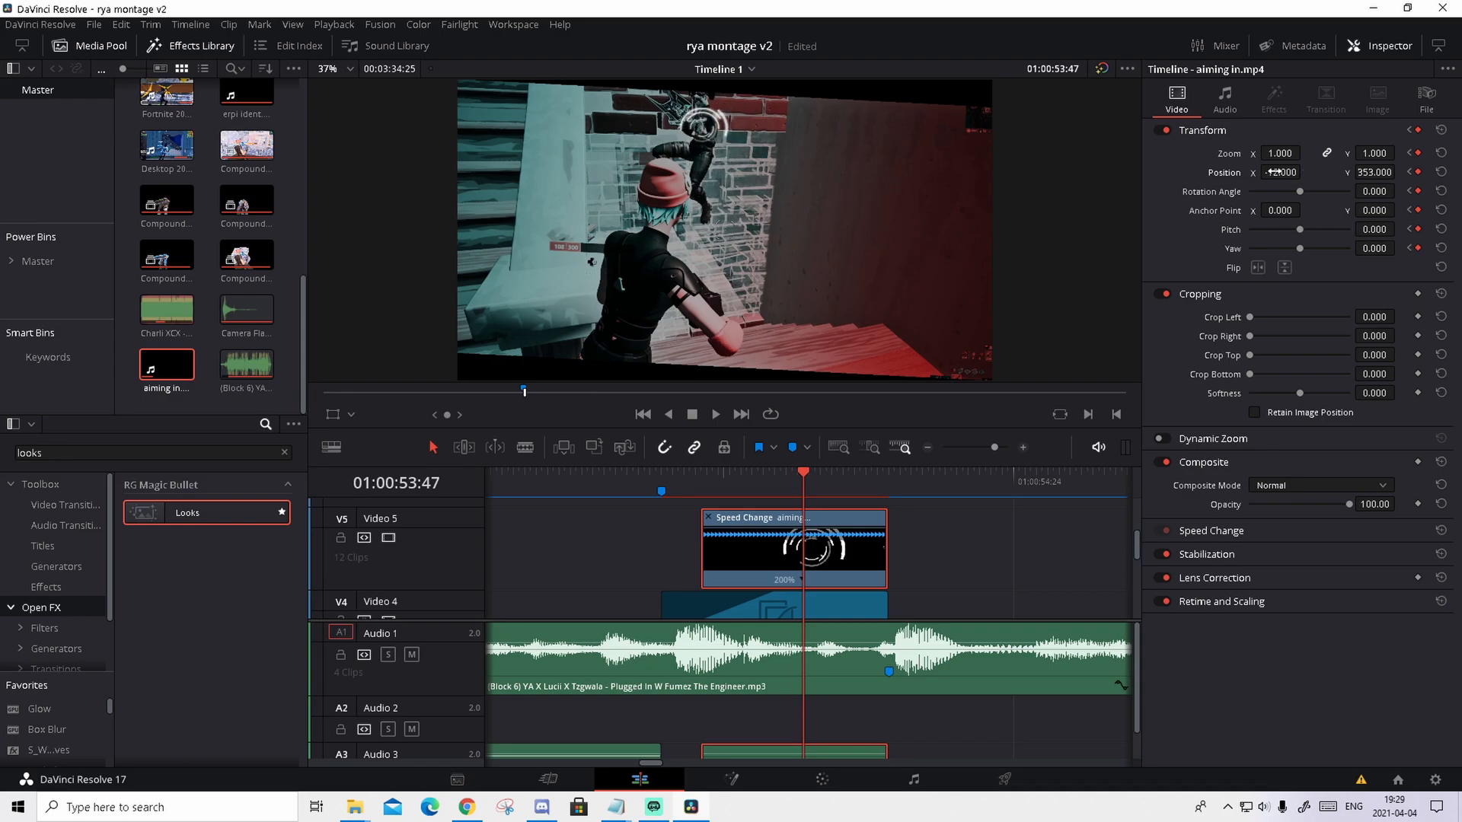
Advance to 01:00:53:55 and keyframe the overlay's Position at X -1.000, Y 281.000 to follow the enemy
{"action": "key", "text": "Right"}
{"action": "key", "text": "Right"}
{"action": "key", "text": "Right"}
{"action": "key", "text": "Right"}
{"action": "key", "text": "Right"}
{"action": "key", "text": "Right"}
{"action": "key", "text": "Right"}
{"action": "key", "text": "Right"}
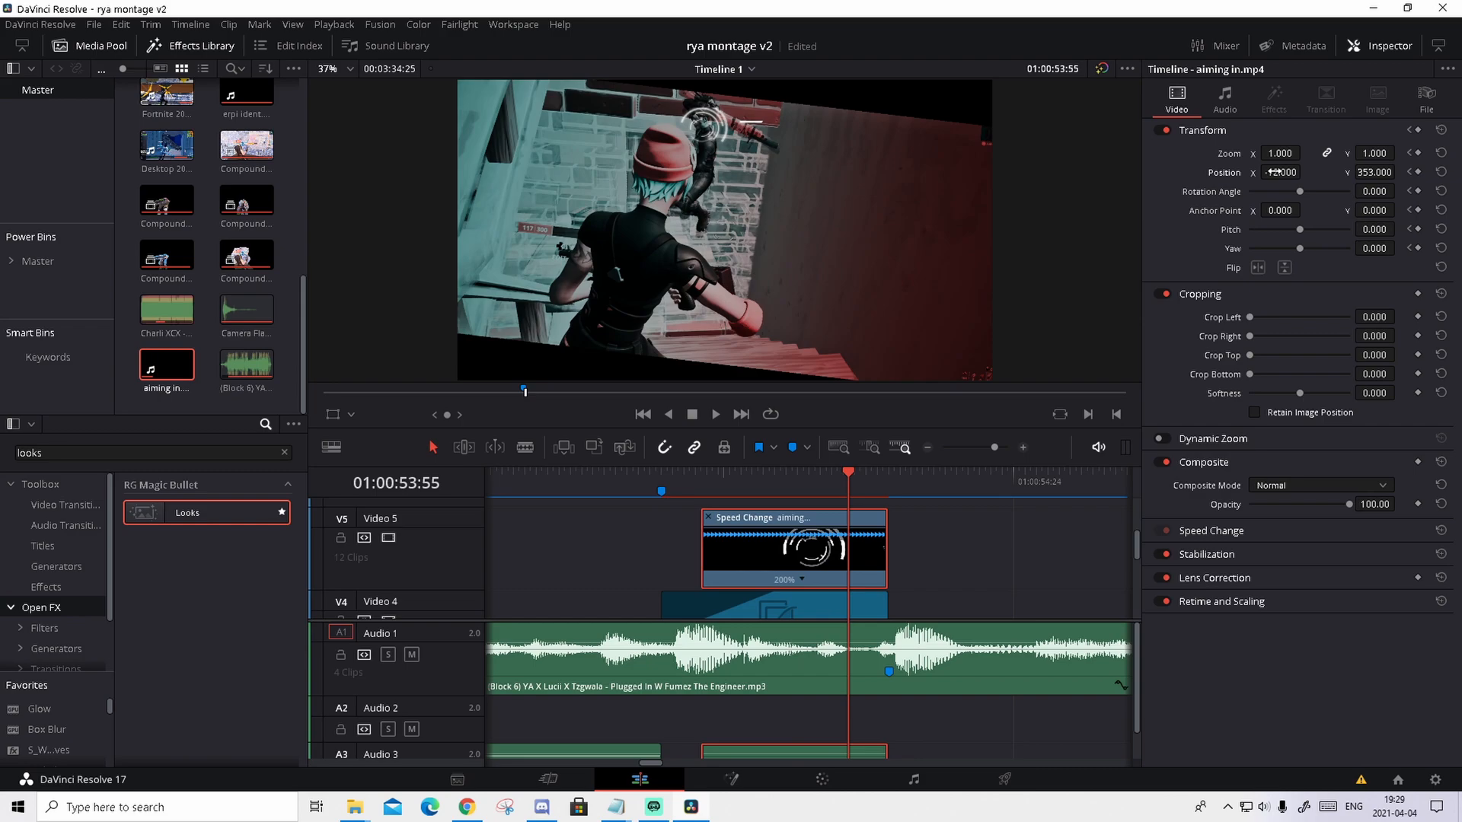
{"action": "left_click", "coordinate": [1418, 171]}
{"action": "left_click_drag", "start_coordinate": [1304, 171], "coordinate": [1294, 169]}
{"action": "left_click_drag", "start_coordinate": [1399, 172], "coordinate": [1375, 172]}
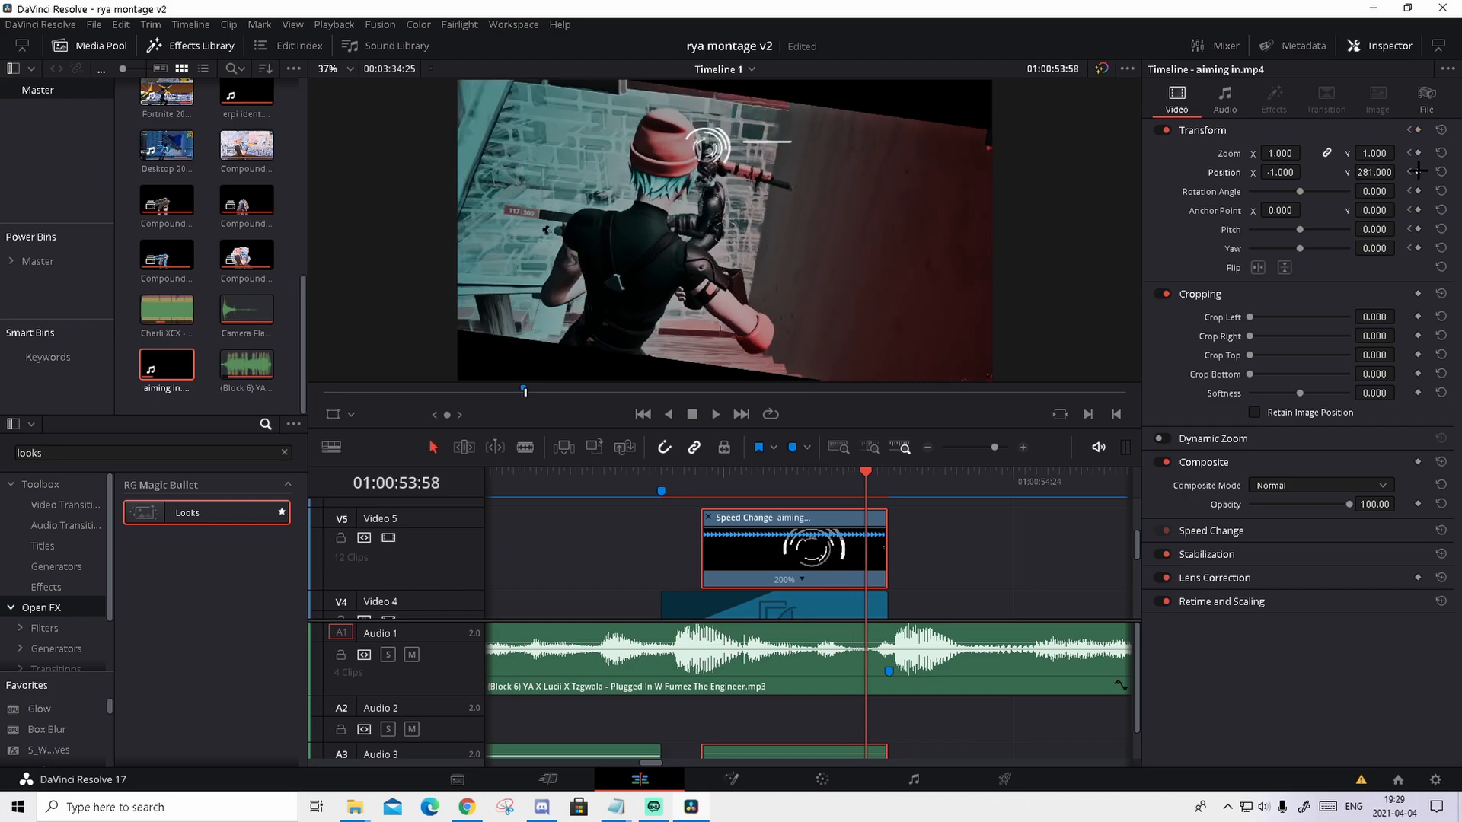
Keyframe the overlay's Position at X 13.000, Y 66.000 at 01:00:53:58 and lower Position Y to -25.000 at 01:00:53:59
{"action": "left_click_drag", "start_coordinate": [1374, 172], "coordinate": [1375, 170]}
{"action": "left_click_drag", "start_coordinate": [1280, 172], "coordinate": [1281, 173]}
{"action": "key", "text": "Right"}
{"action": "key", "text": "Right"}
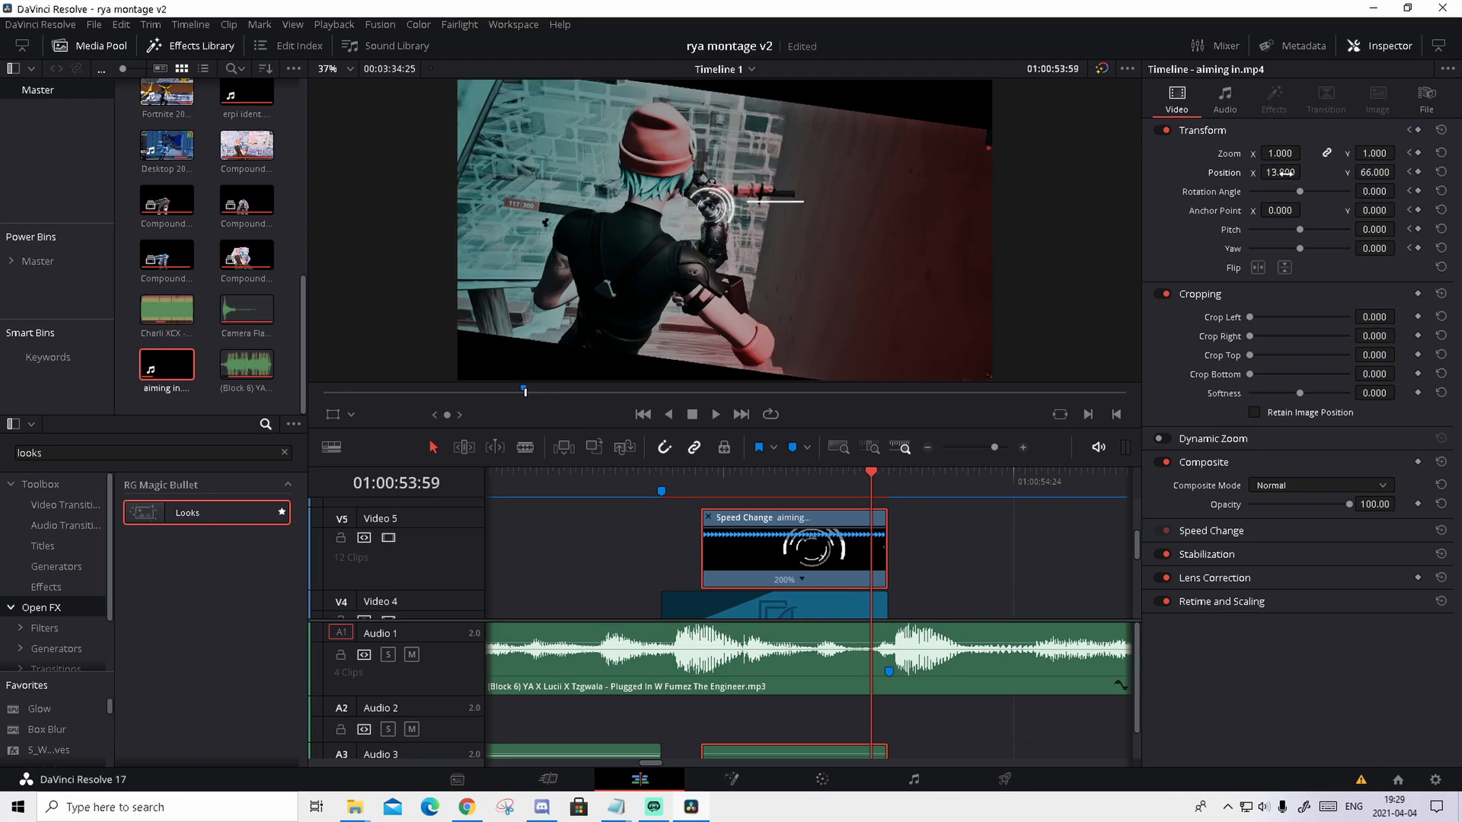
{"action": "key", "text": "Left"}
{"action": "left_click_drag", "start_coordinate": [1374, 172], "coordinate": [1309, 172]}
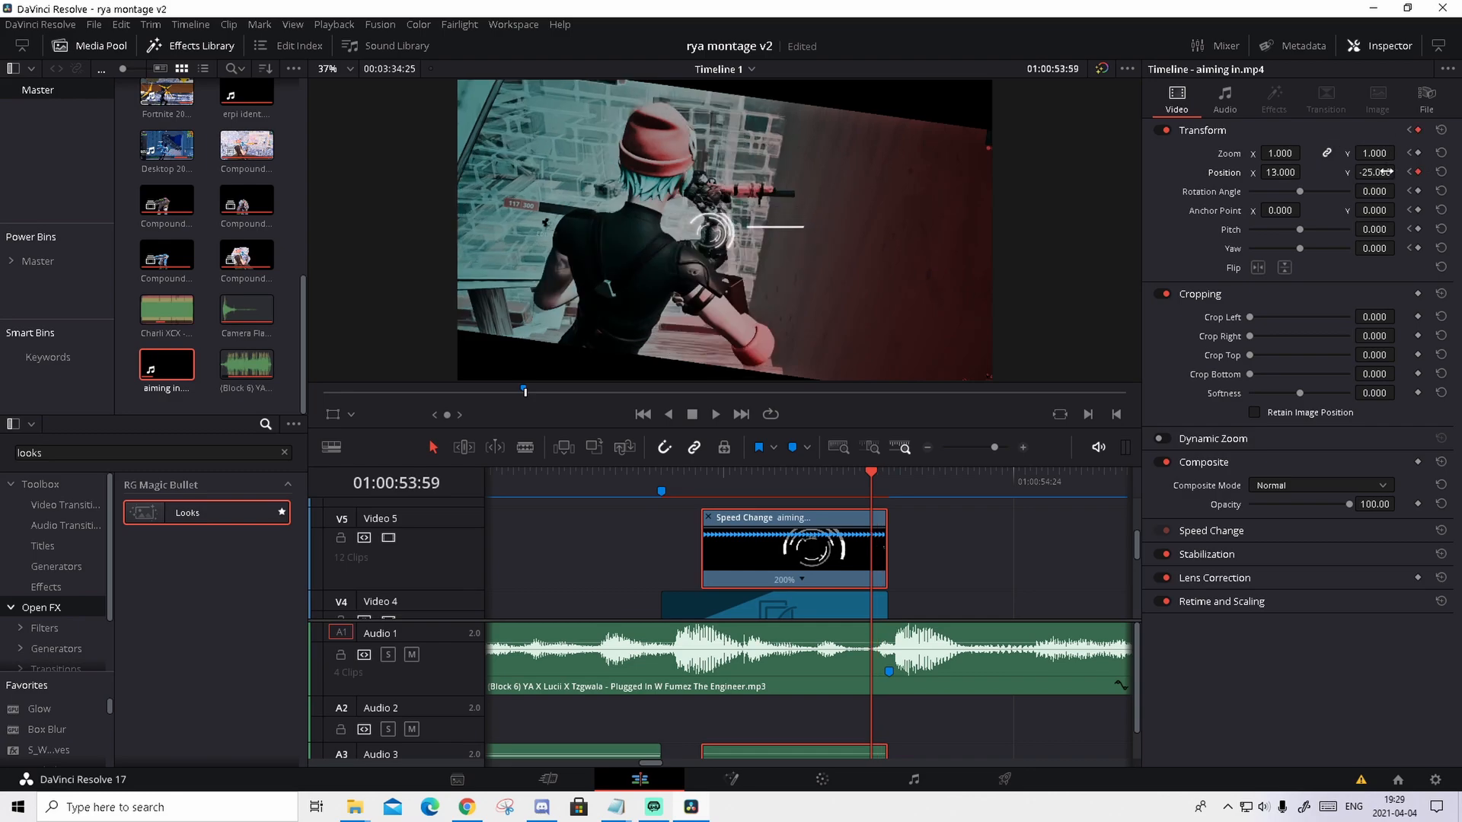
Keyframe the overlay's Position at X 104.000, Y -168.000 on the clip's last frame, 01:00:54:01
{"action": "key", "text": "Right"}
{"action": "key", "text": "Right"}
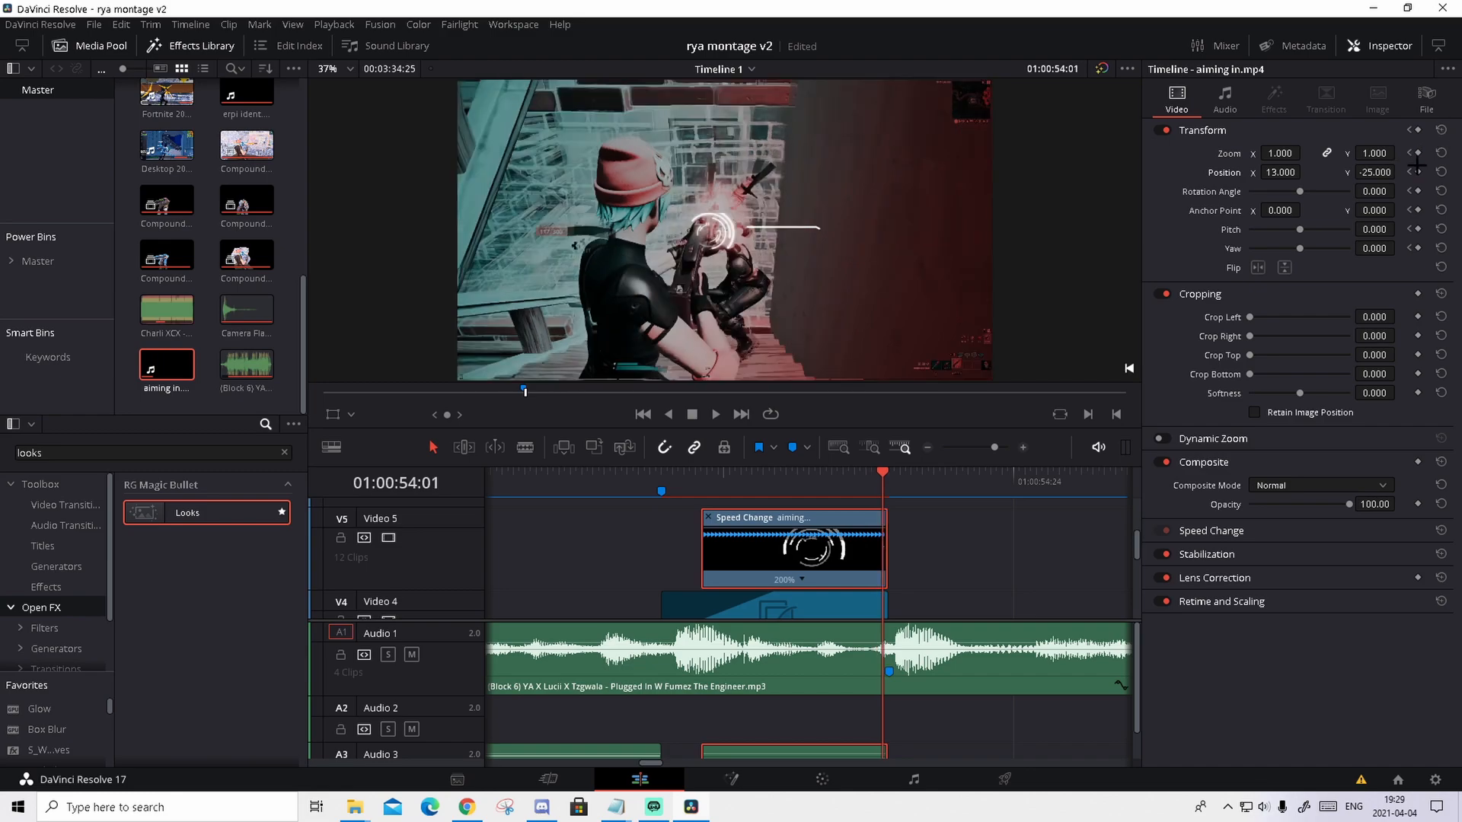
{"action": "left_click", "coordinate": [1417, 172]}
{"action": "left_click_drag", "start_coordinate": [1279, 172], "coordinate": [1361, 169]}
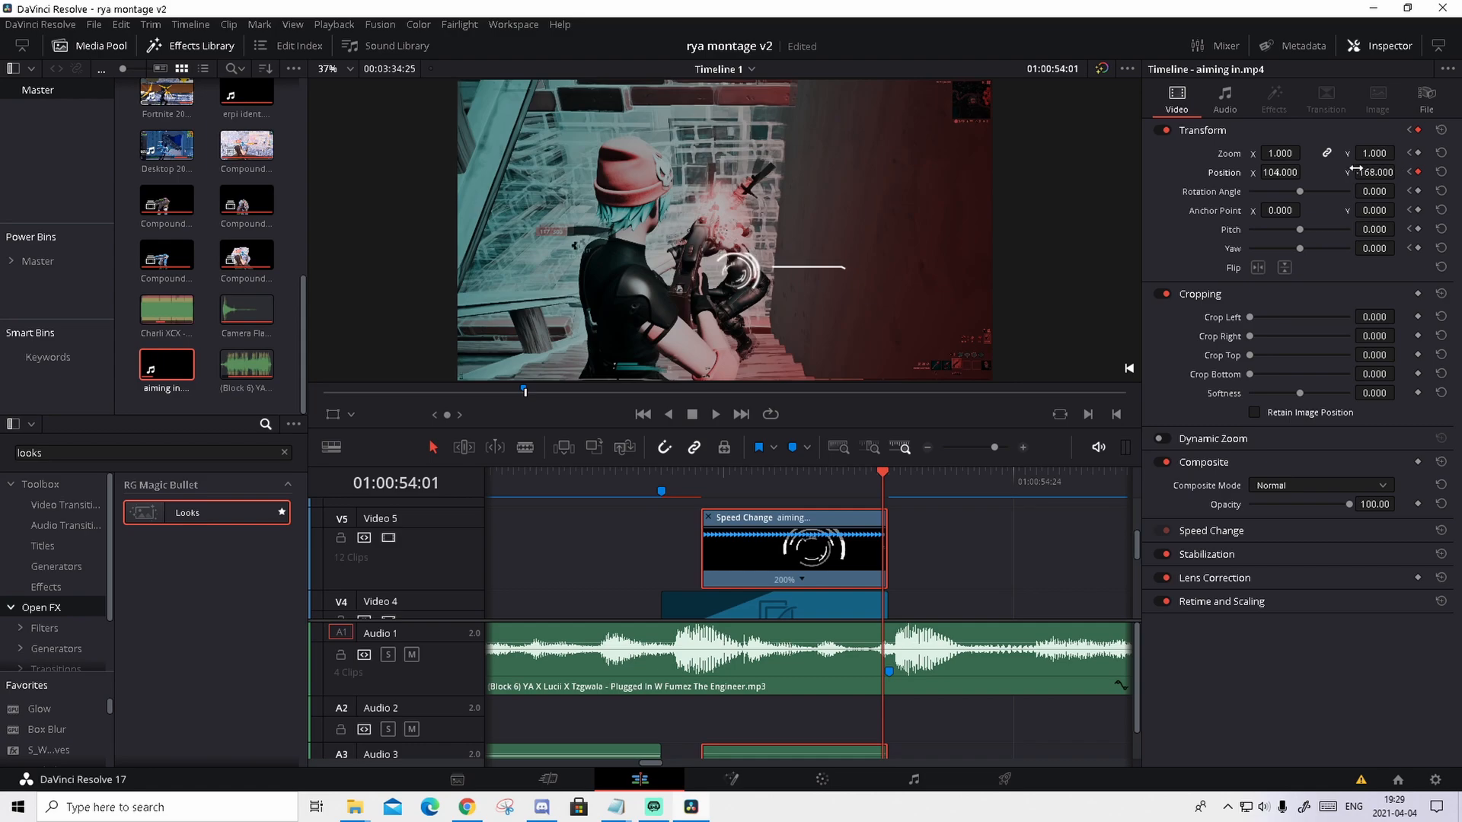
{"action": "key", "text": "Right"}
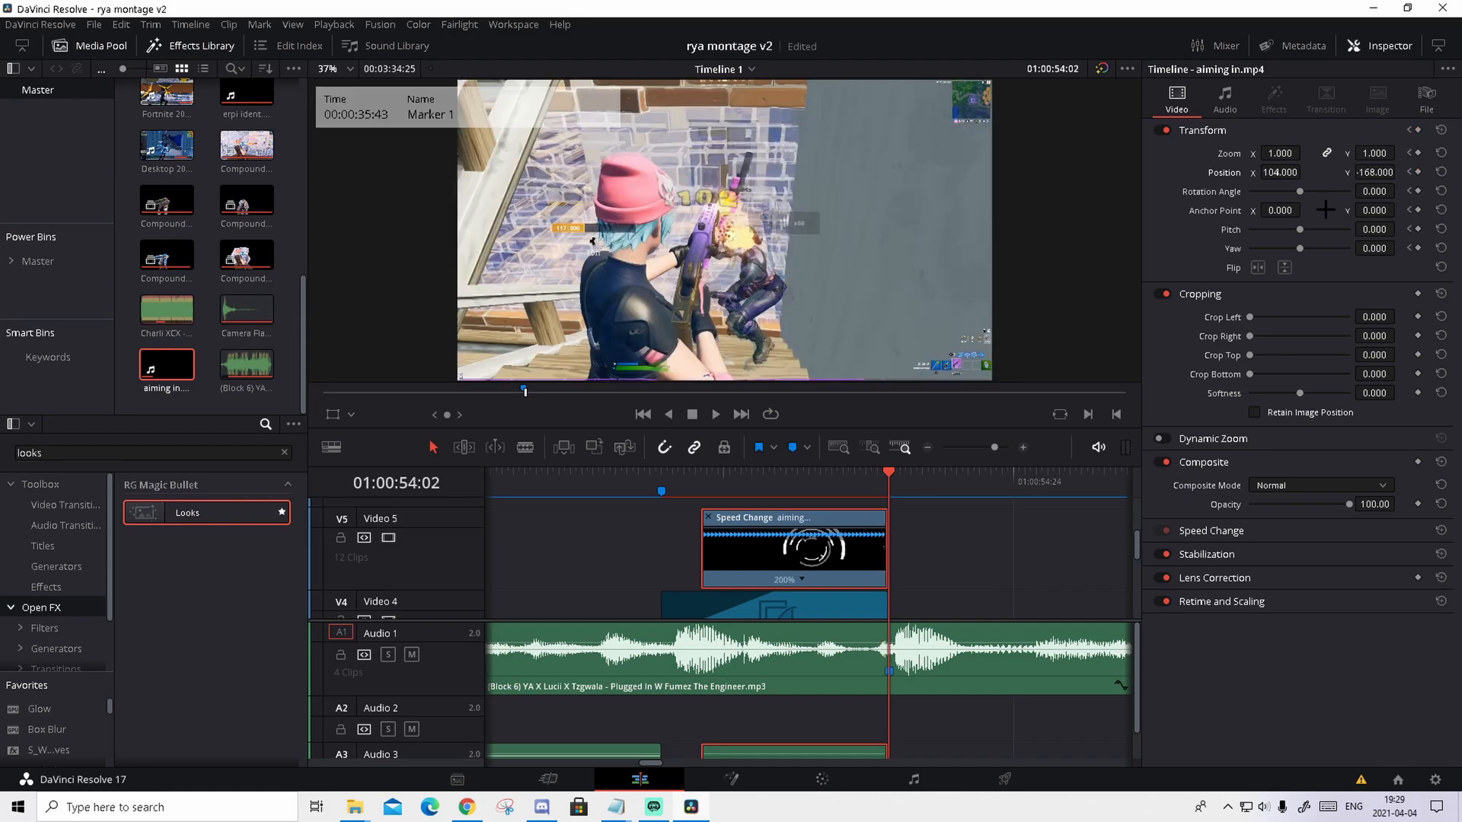
Play back the aiming overlay section from just before its start to check the position tracking
{"action": "left_click_drag", "start_coordinate": [891, 479], "coordinate": [695, 473]}
{"action": "key", "text": "space"}
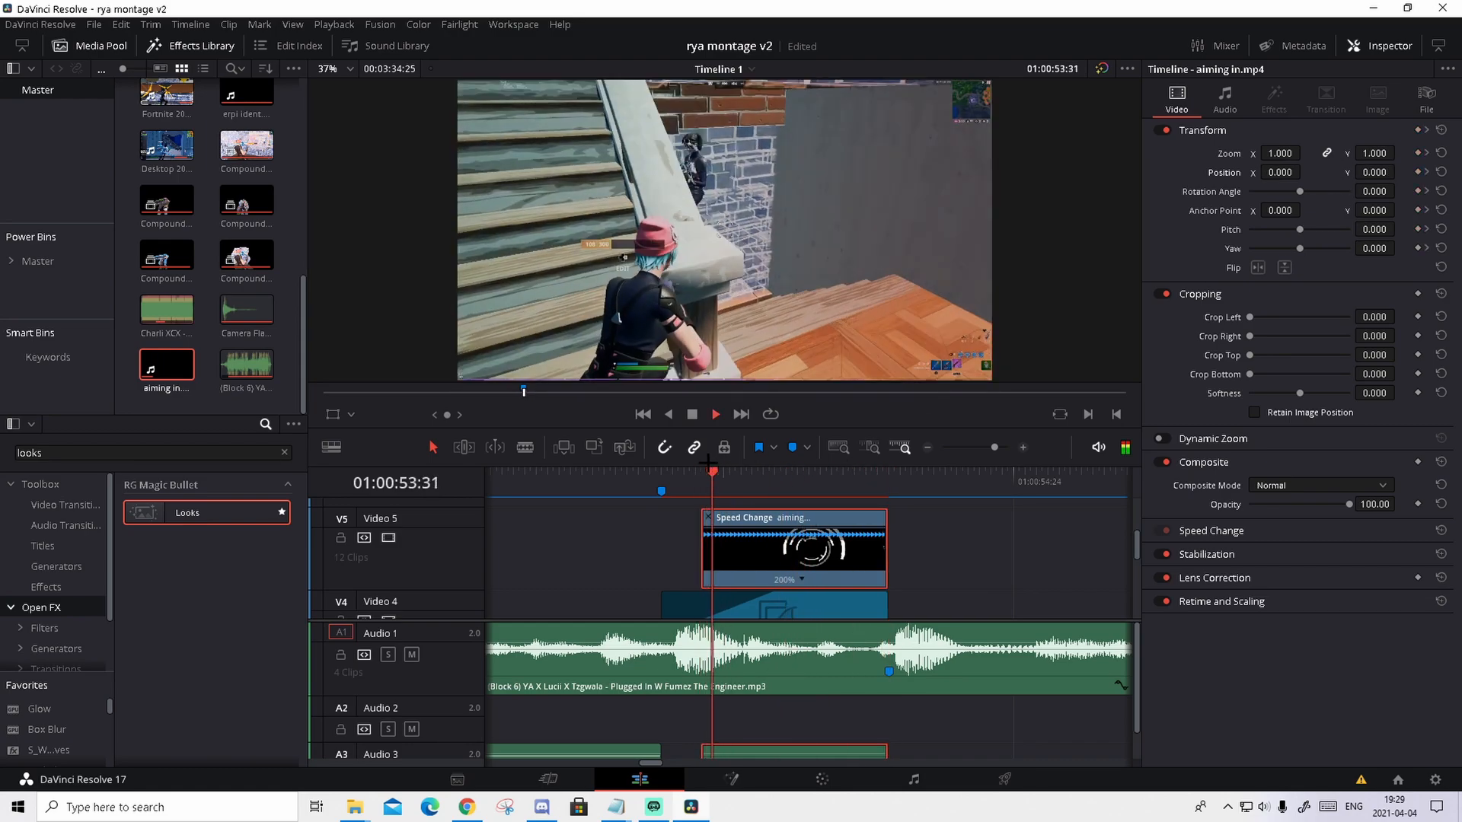
{"action": "left_click", "coordinate": [678, 474]}
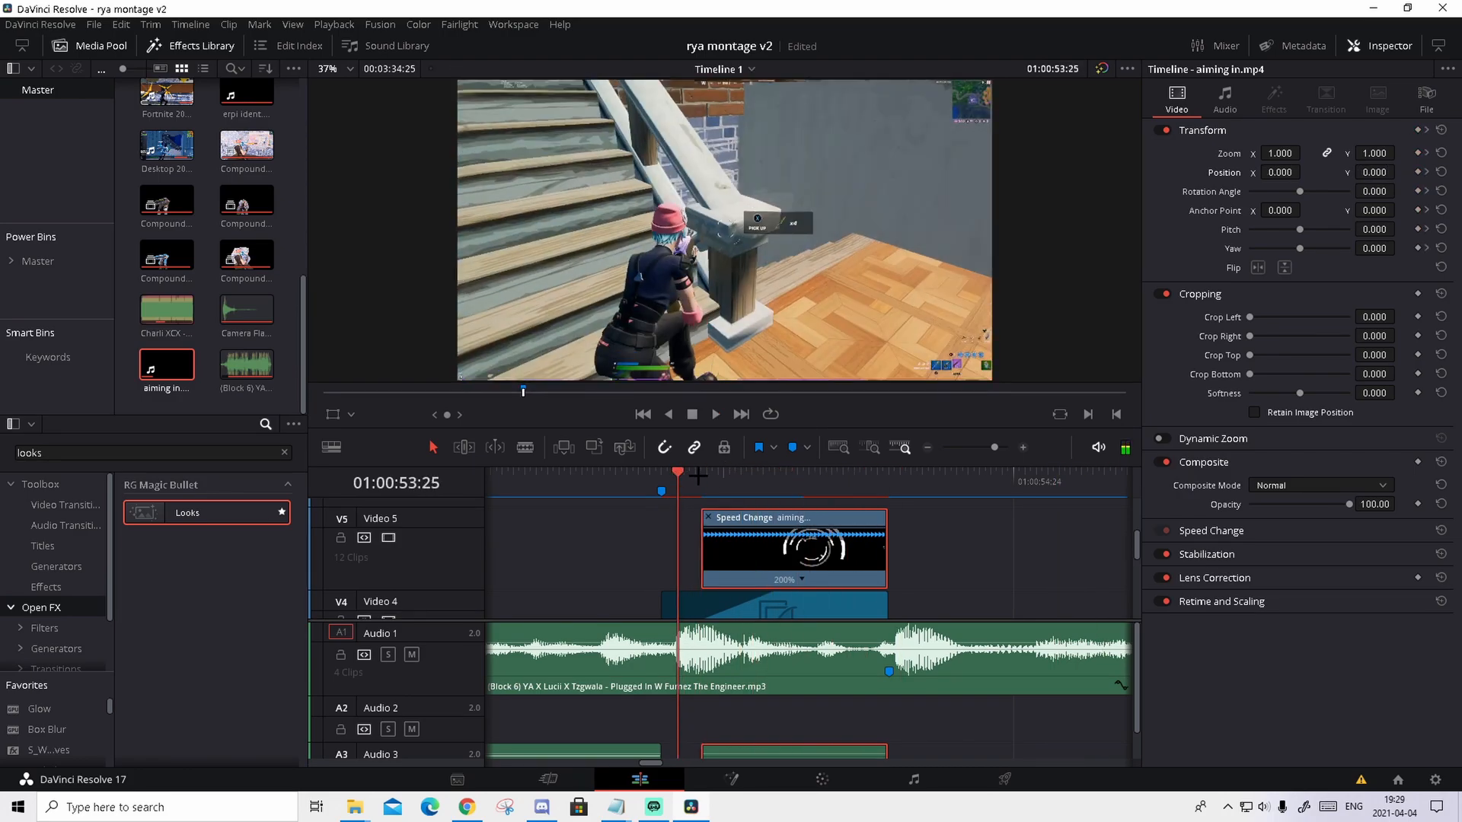
Add an Adjustment Clip on Video 4 directly after the existing one, starting at 01:00:54:02
{"action": "left_click", "coordinate": [661, 475]}
{"action": "key", "text": "space"}
{"action": "key", "text": "space"}
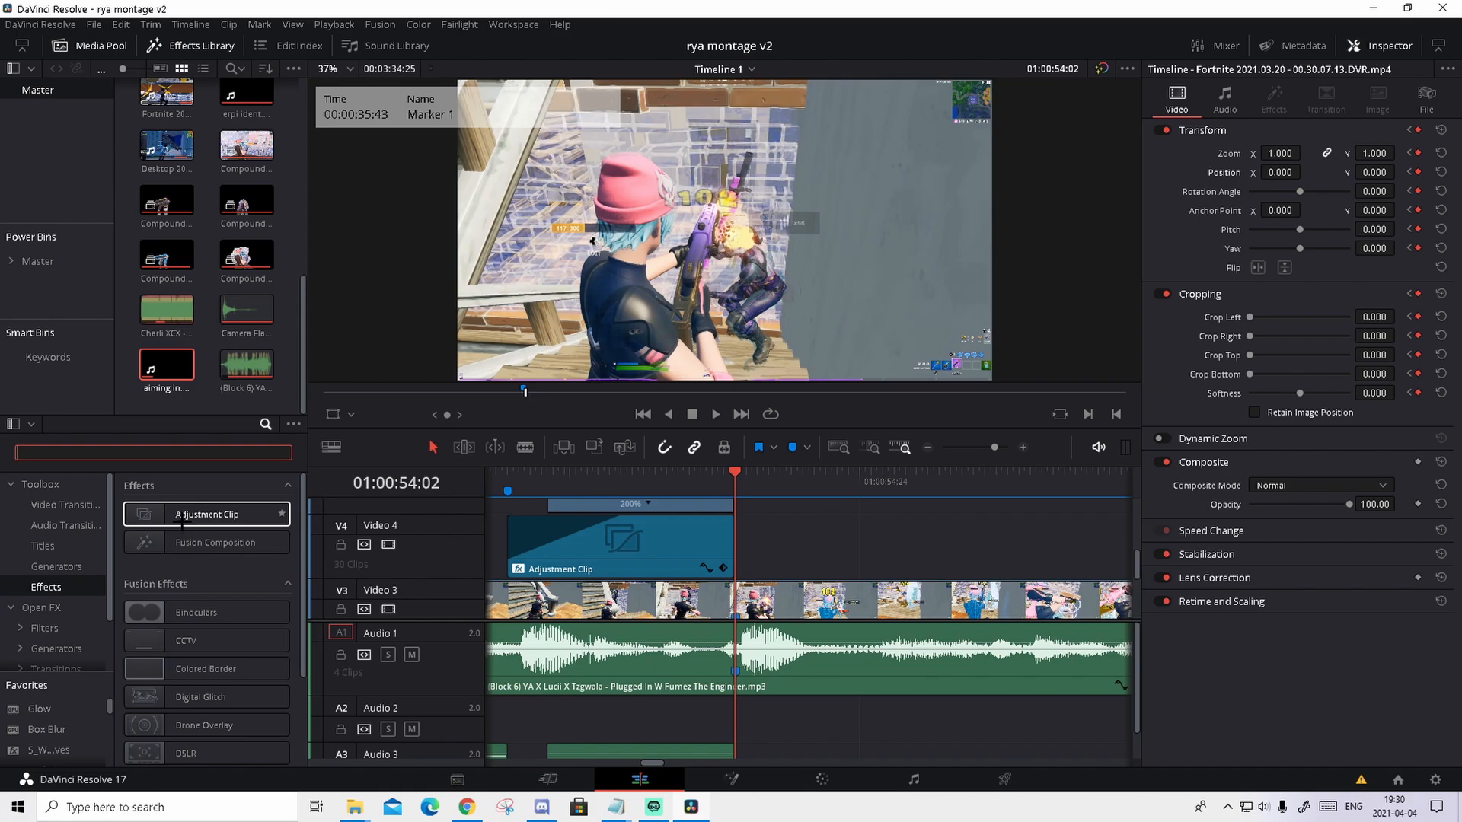
{"action": "left_click", "coordinate": [164, 516]}
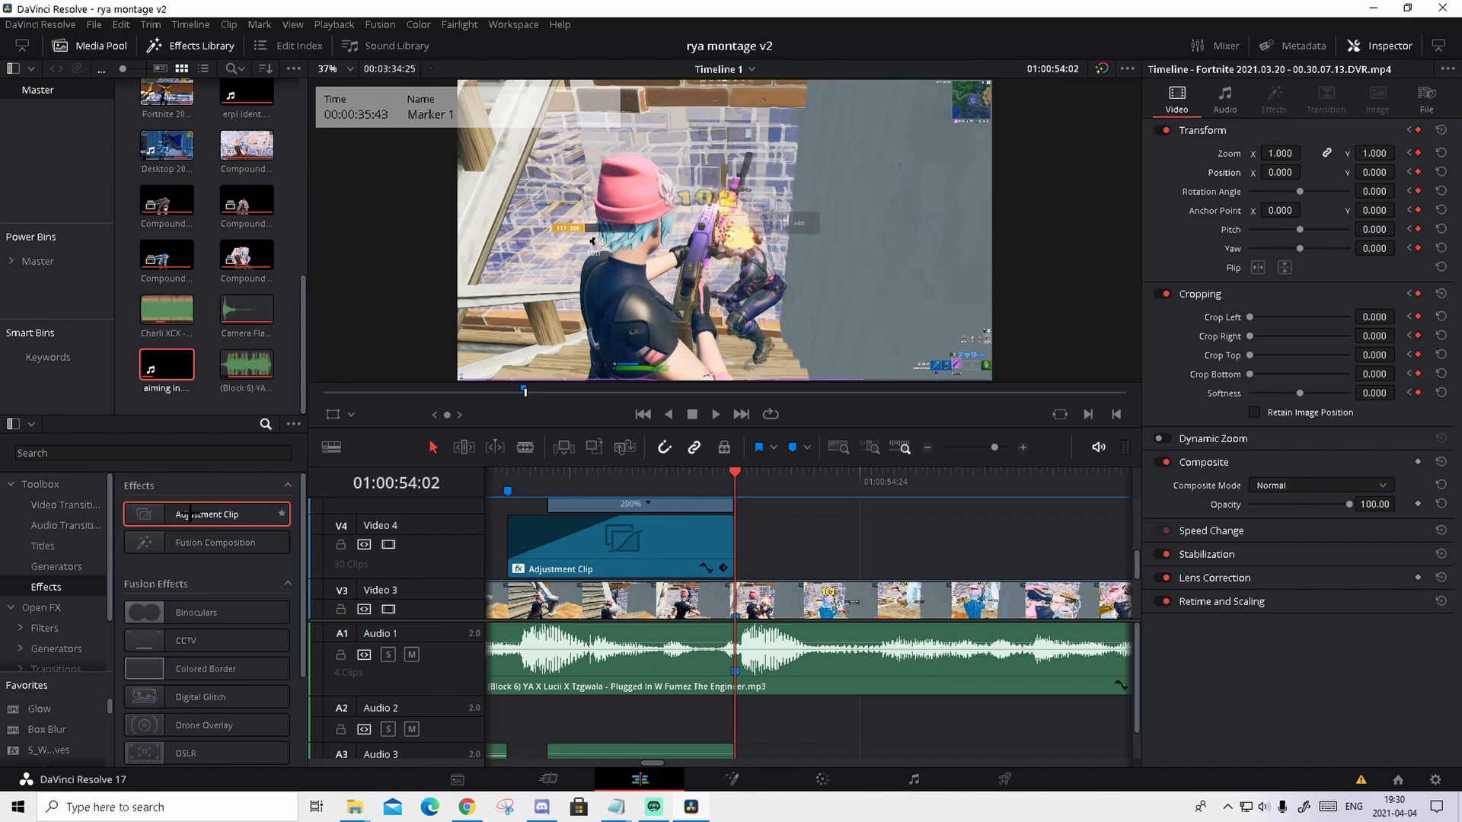
{"action": "left_click_drag", "start_coordinate": [191, 515], "coordinate": [743, 577]}
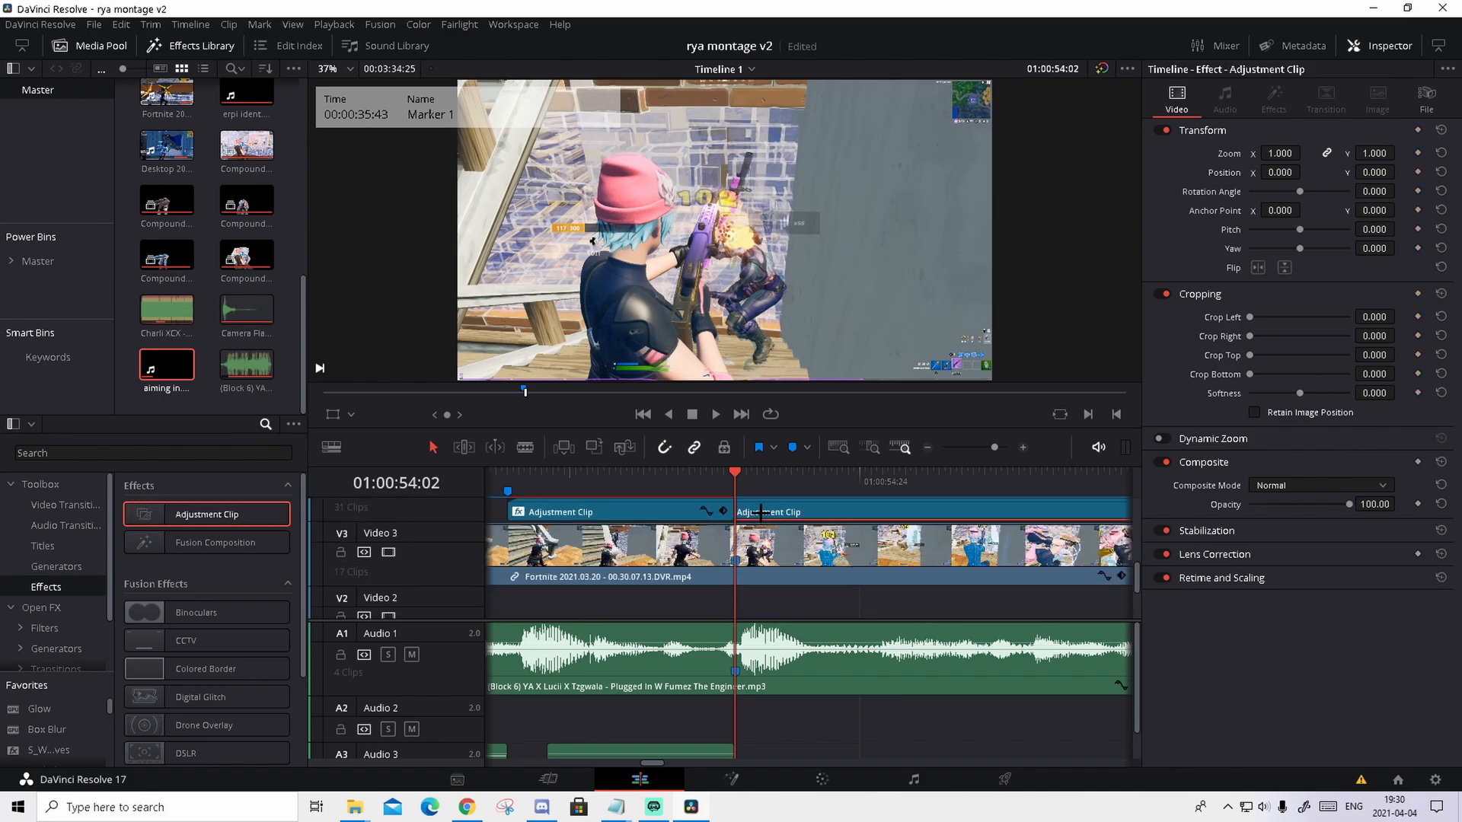
Advance the playhead to 01:00:54:16 within the new adjustment clip and open that clip for node-based compositing
{"action": "key", "text": "Right"}
{"action": "key", "text": "Right"}
{"action": "key", "text": "Right"}
{"action": "key", "text": "Right"}
{"action": "key", "text": "Right"}
{"action": "key", "text": "Right"}
{"action": "key", "text": "Right"}
{"action": "key", "text": "Right"}
{"action": "key", "text": "Right"}
{"action": "key", "text": "Right"}
{"action": "key", "text": "Right"}
{"action": "key", "text": "Right"}
{"action": "key", "text": "Right"}
{"action": "key", "text": "Right"}
{"action": "scroll", "coordinate": [773, 525], "scroll_direction": "up", "scroll_amount": 3}
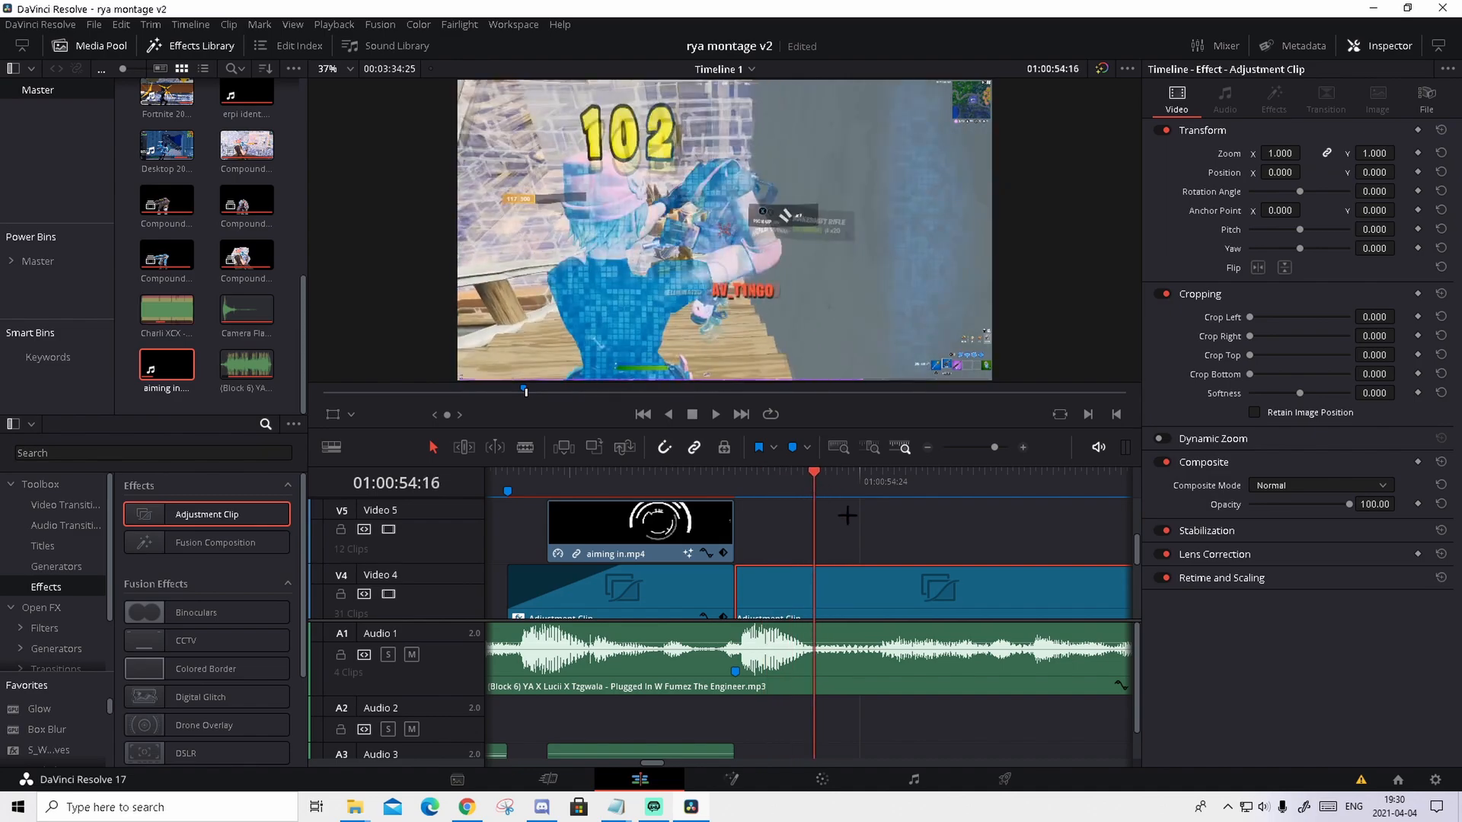
{"action": "scroll", "coordinate": [826, 507], "scroll_direction": "down", "scroll_amount": 1}
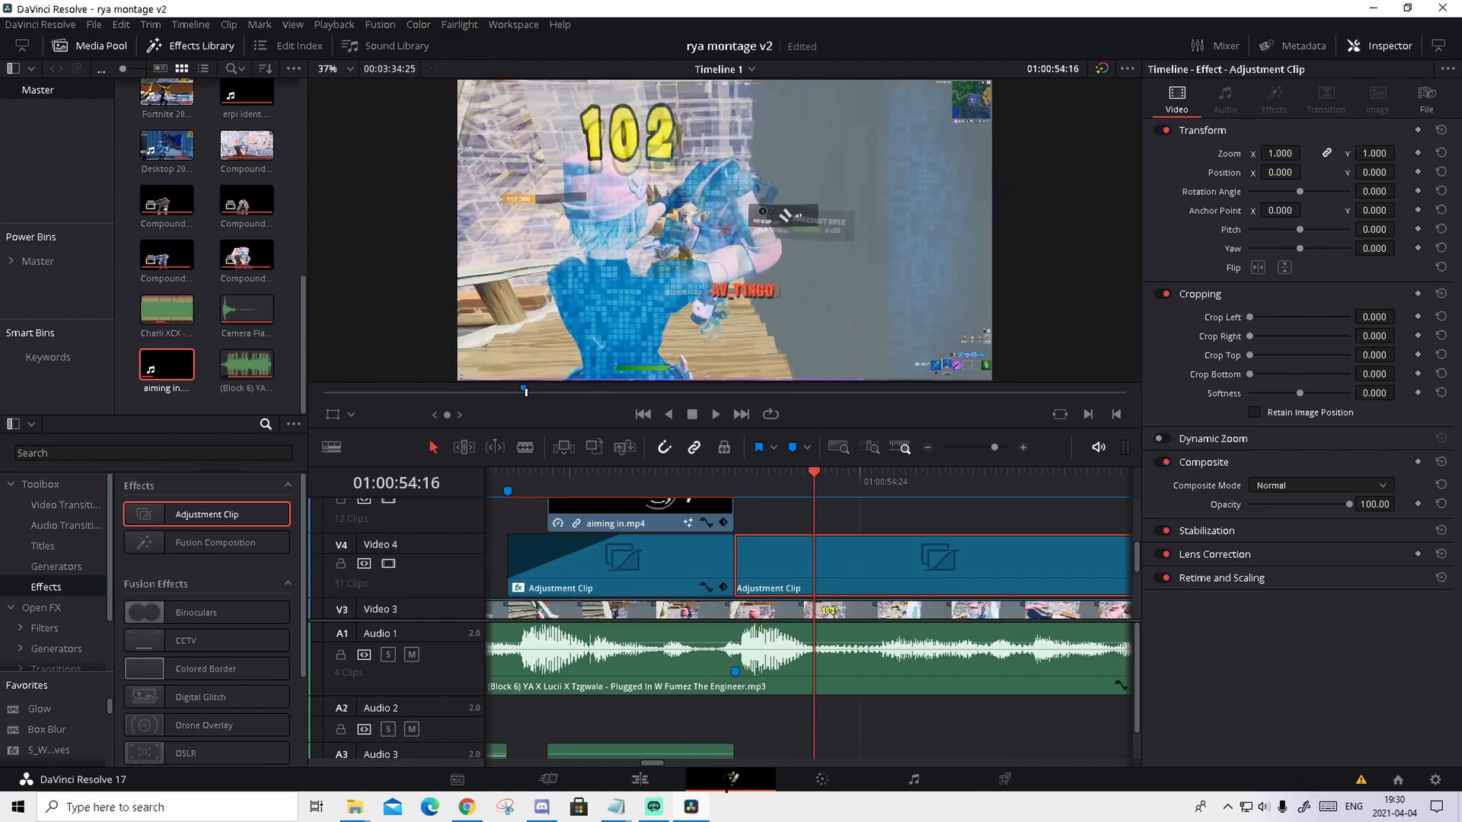
{"action": "left_click", "coordinate": [727, 789]}
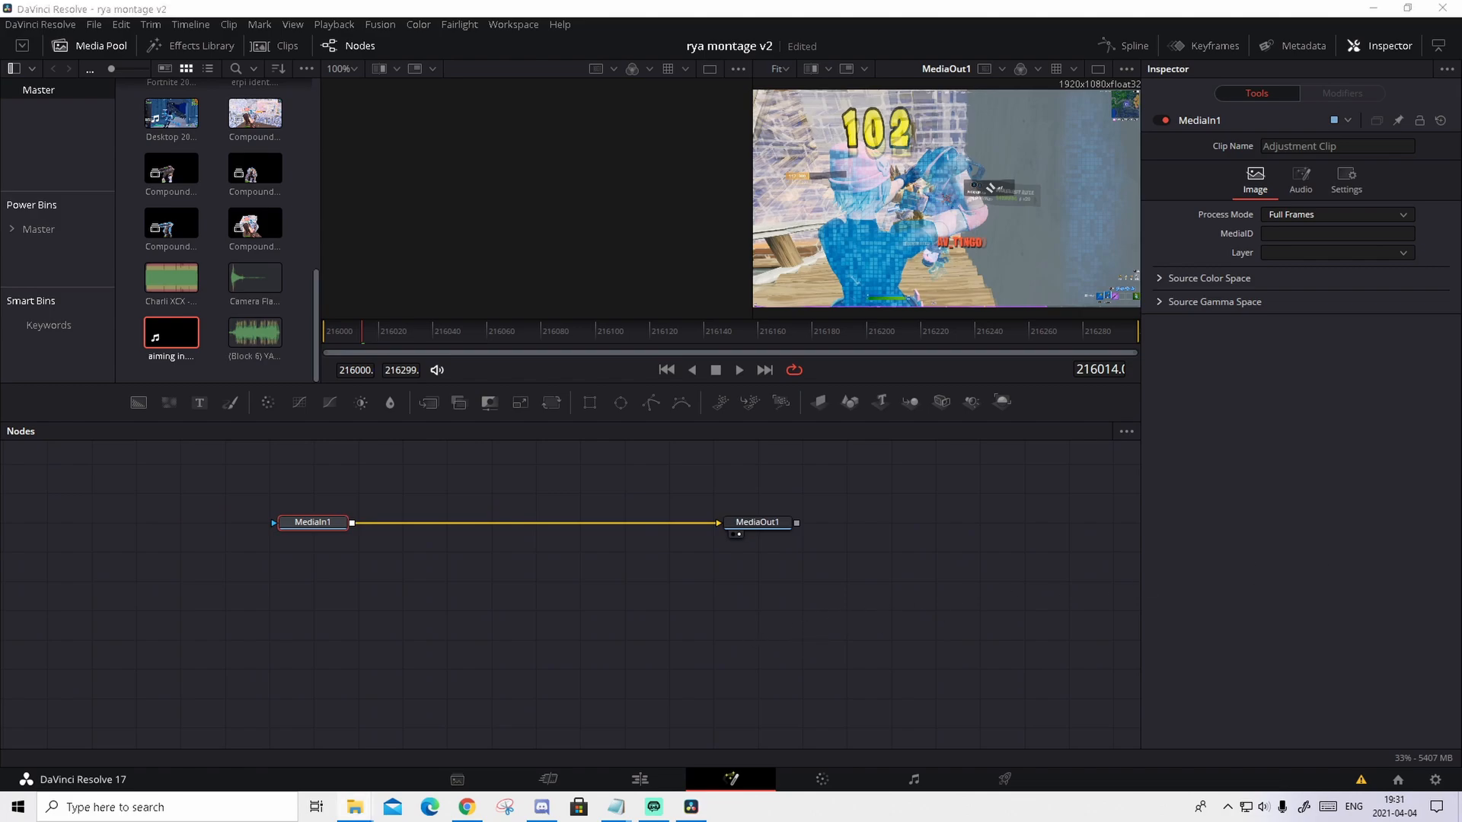
Insert the S_Shake, S_Shake, S_Flicker and S_DuoTone node chain between MediaIn1 and MediaOut1, and return to the edit timeline
{"action": "left_click_drag", "start_coordinate": [1460, 487], "coordinate": [500, 575]}
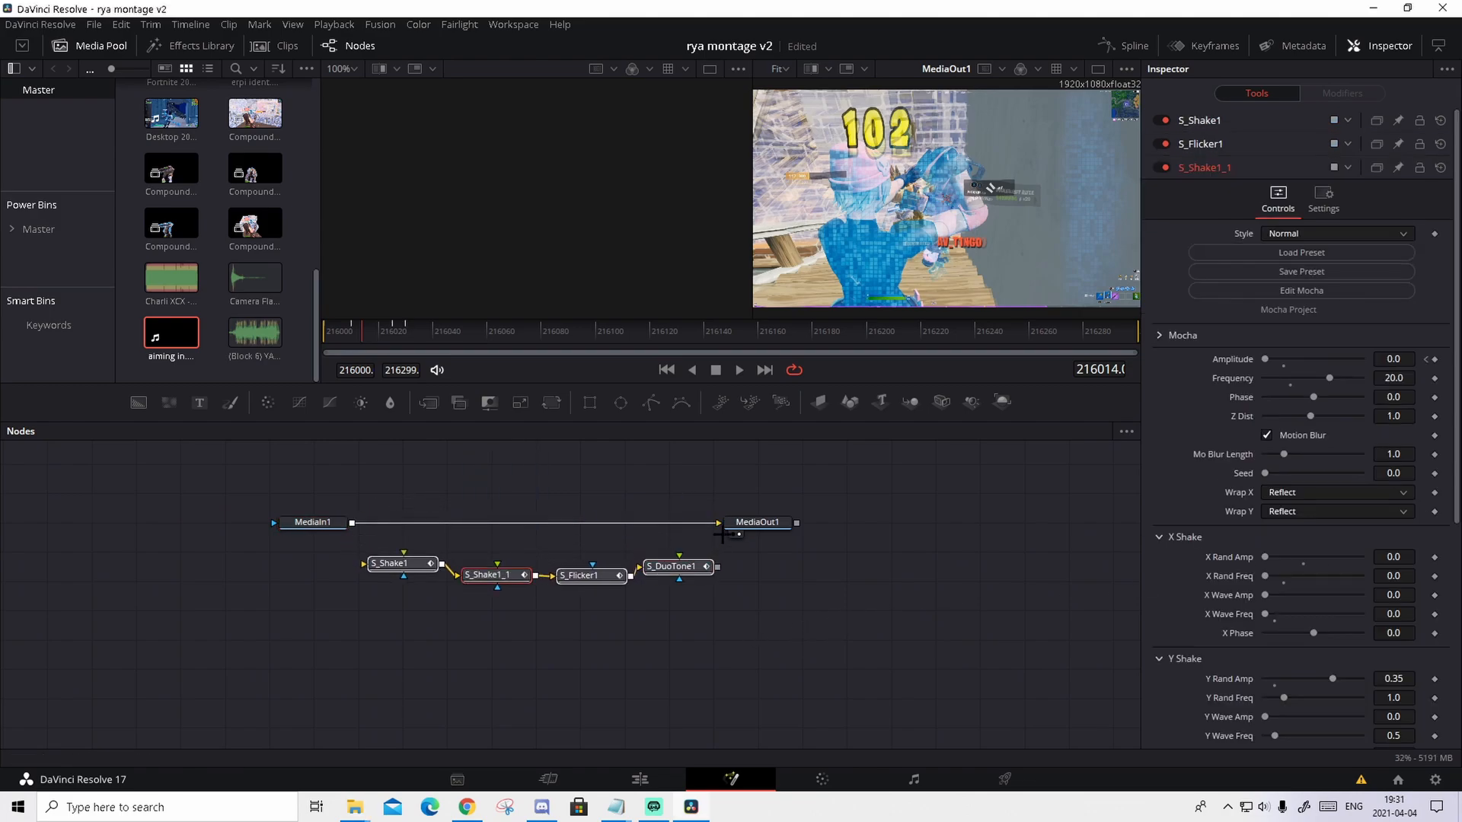
{"action": "left_click_drag", "start_coordinate": [714, 524], "coordinate": [364, 564]}
{"action": "left_click_drag", "start_coordinate": [720, 568], "coordinate": [804, 575]}
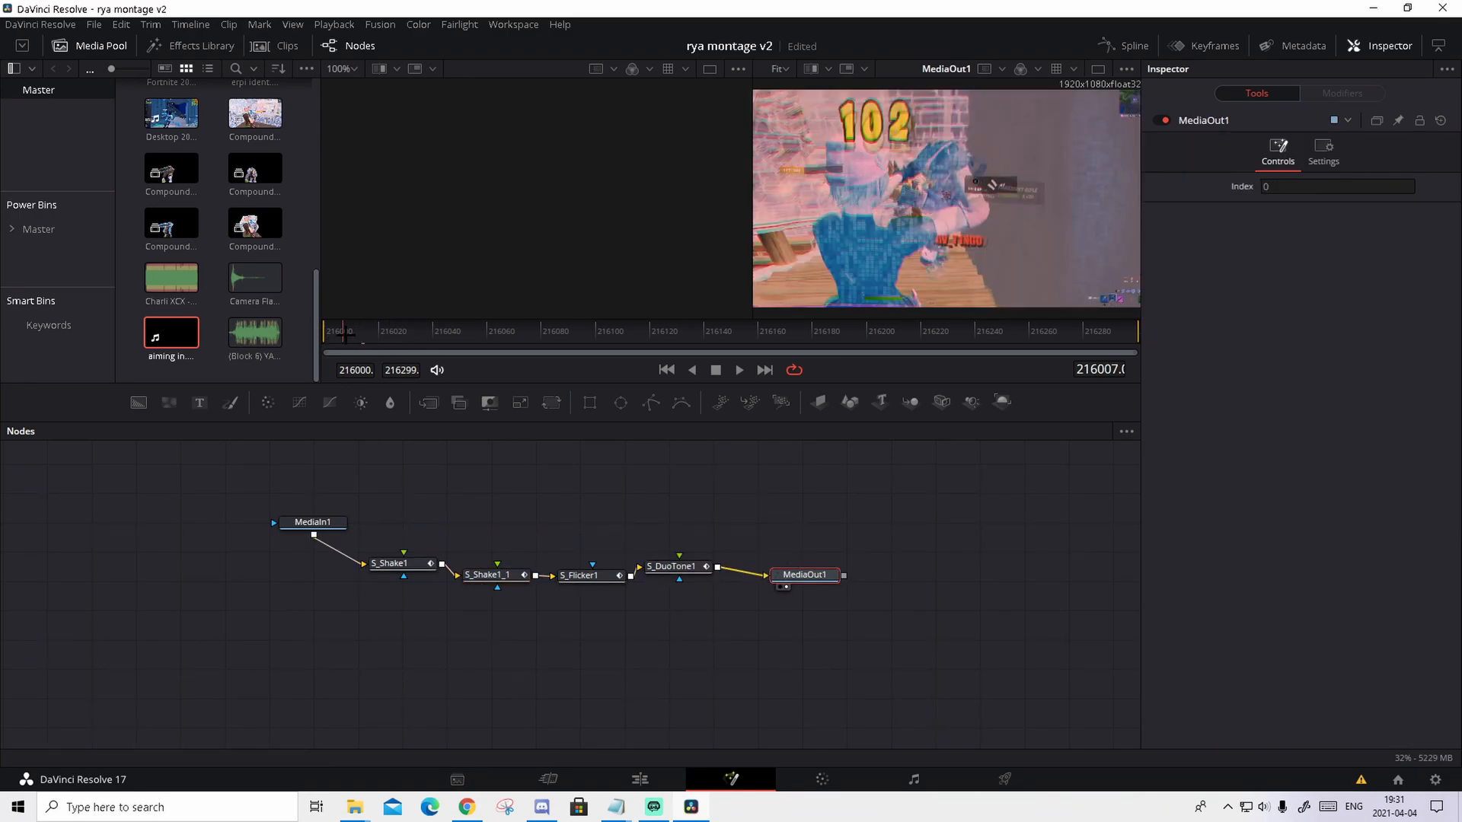
{"action": "left_click", "coordinate": [639, 778]}
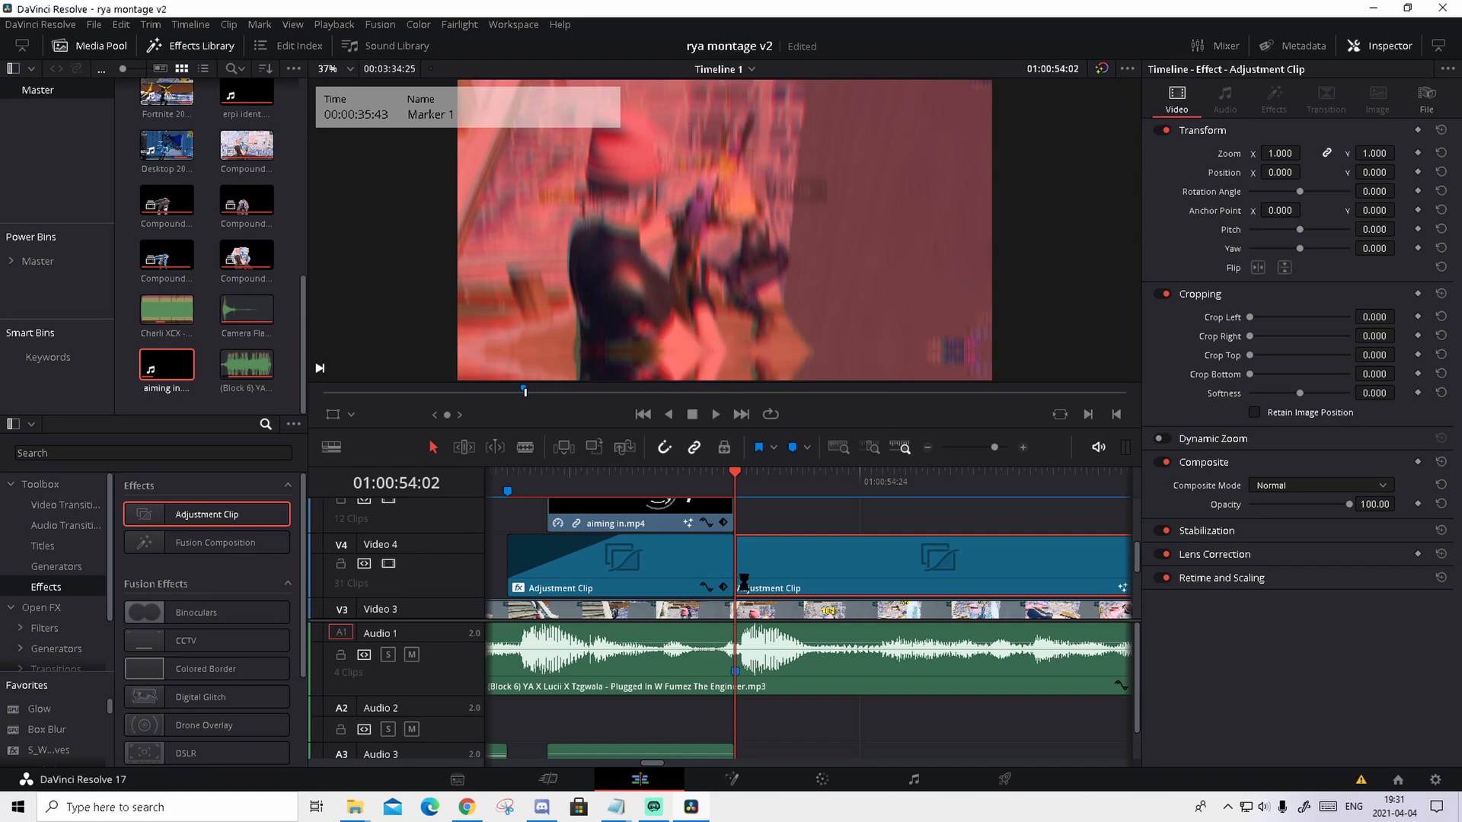
Play back the transition into the new adjustment clip around 01:00:54:02 to check its shake, flicker and duotone effects
{"action": "right_click", "coordinate": [782, 547]}
{"action": "left_click", "coordinate": [923, 789]}
{"action": "key", "text": "space"}
{"action": "left_click", "coordinate": [726, 478]}
{"action": "key", "text": "space"}
{"action": "left_click", "coordinate": [740, 483]}
{"action": "scroll", "coordinate": [426, 651], "scroll_direction": "down", "scroll_amount": 1}
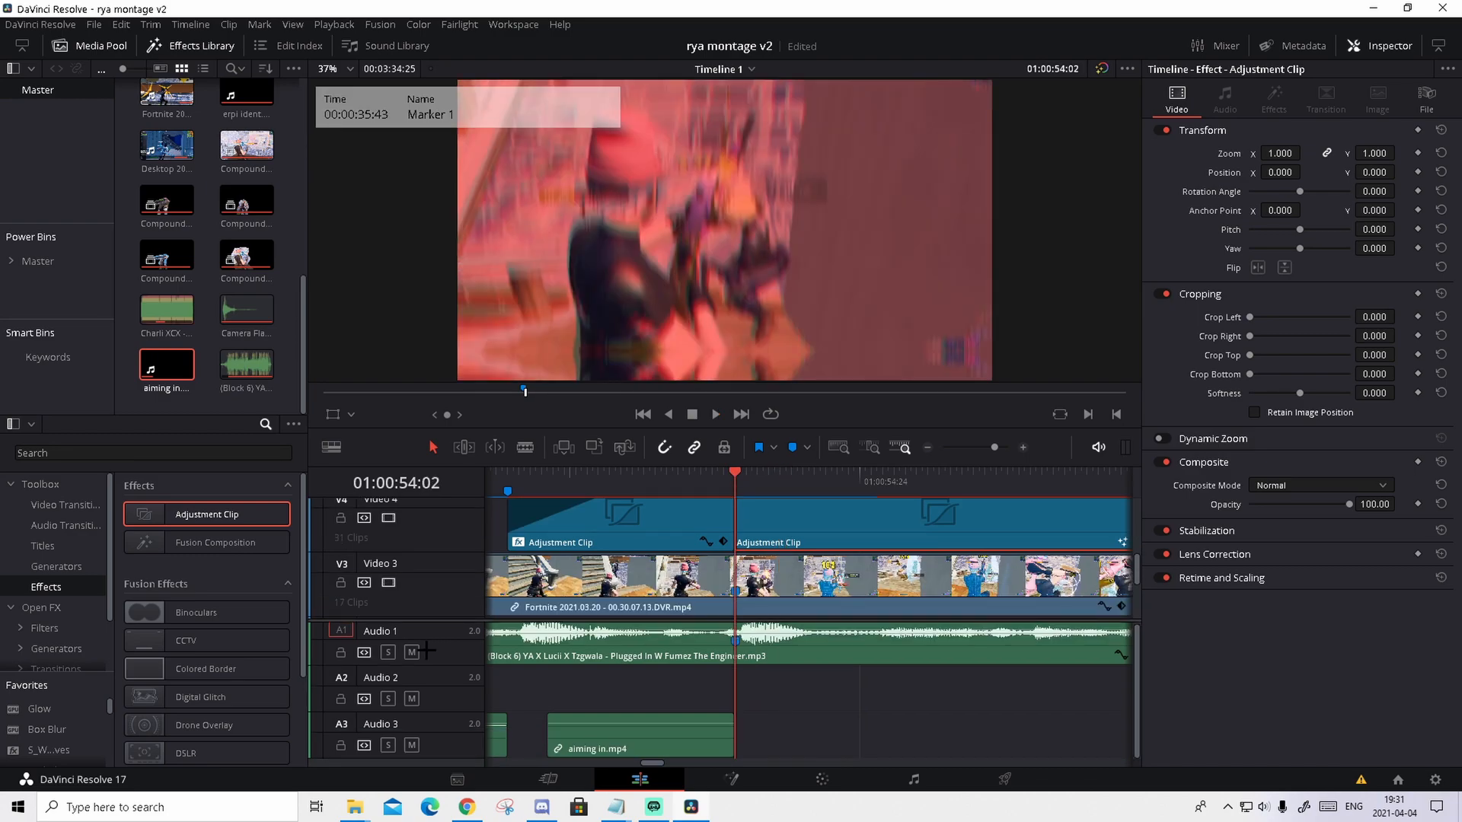
Import HUDTRACKINGSFX.mp3 onto Audio 2 under the aiming section and trim its end to 01:00:54:02
{"action": "key", "text": "alt+Tab"}
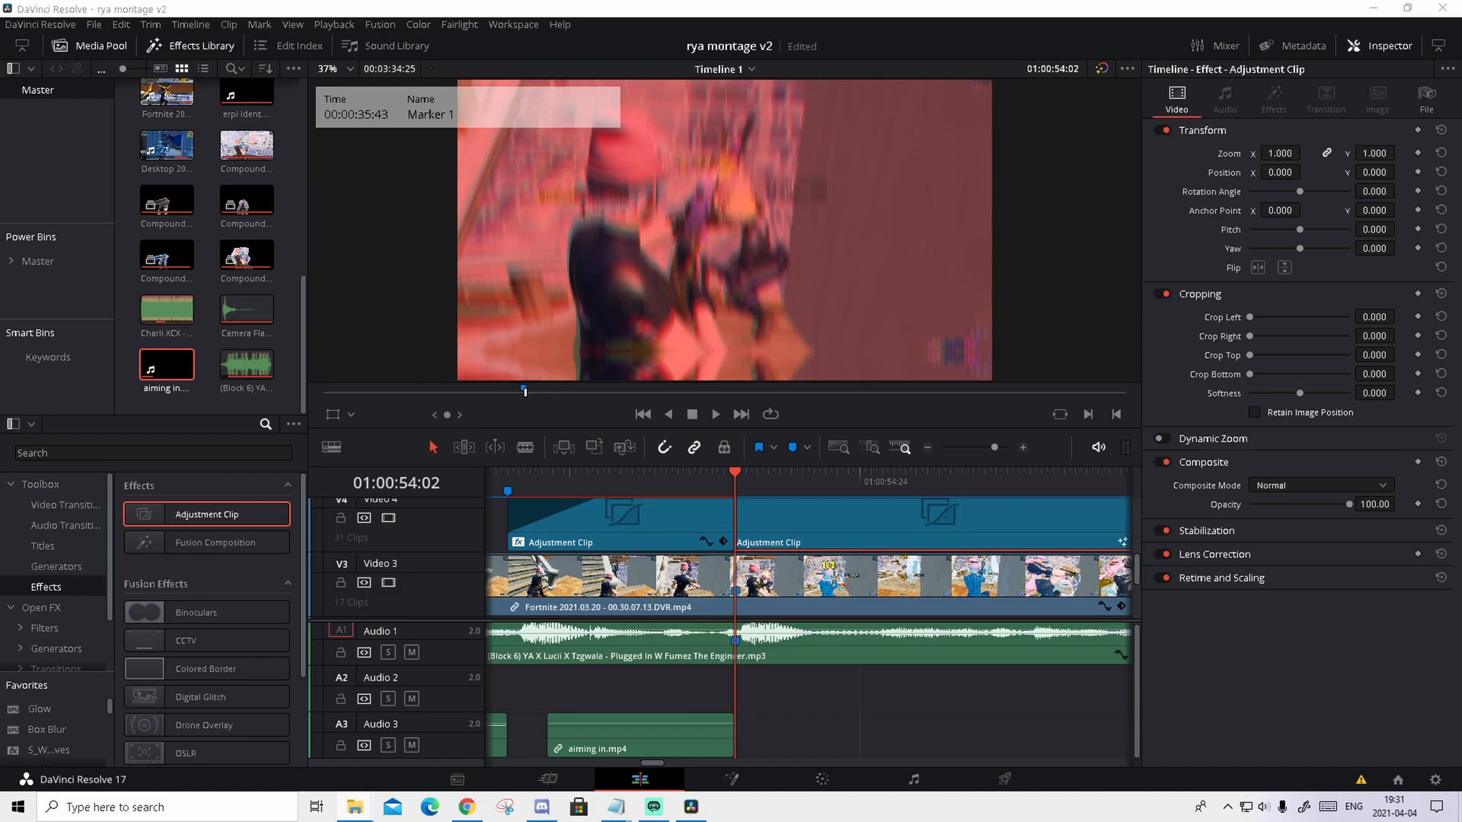
{"action": "mouse_move", "coordinate": [1450, 426]}
{"action": "left_mouse_down"}
{"action": "mouse_move", "coordinate": [1266, 489]}
{"action": "mouse_move", "coordinate": [868, 711]}
{"action": "mouse_move", "coordinate": [508, 678]}
{"action": "left_mouse_up"}
{"action": "left_click_drag", "start_coordinate": [551, 473], "coordinate": [513, 471]}
{"action": "left_click_drag", "start_coordinate": [1077, 688], "coordinate": [733, 680]}
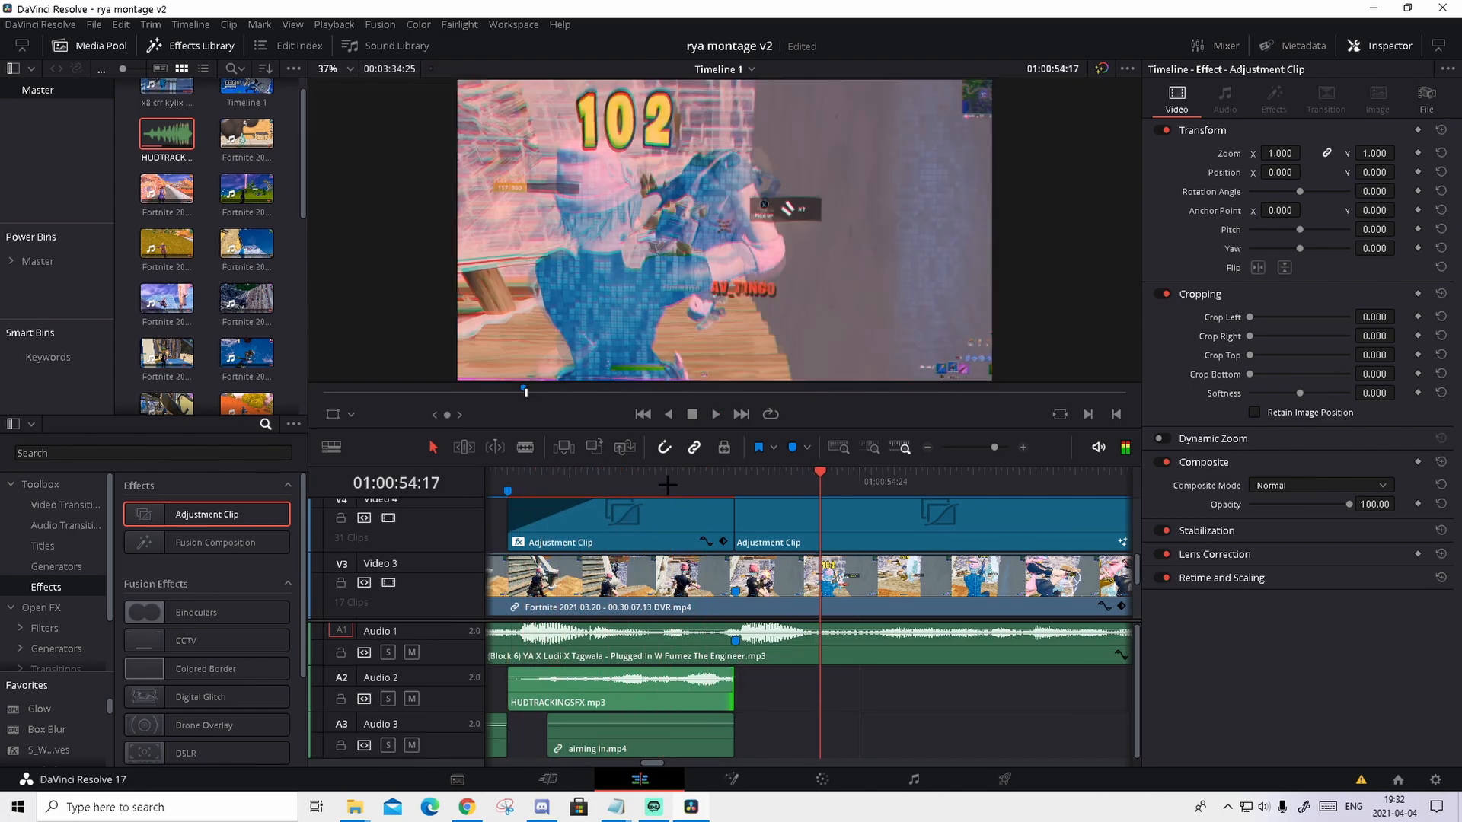
Lower the volume of HUDTRACKINGSFX.mp3 on Audio 2 while playing back the aiming section to judge its level
{"action": "left_click", "coordinate": [530, 469]}
{"action": "left_click_drag", "start_coordinate": [530, 461], "coordinate": [507, 468]}
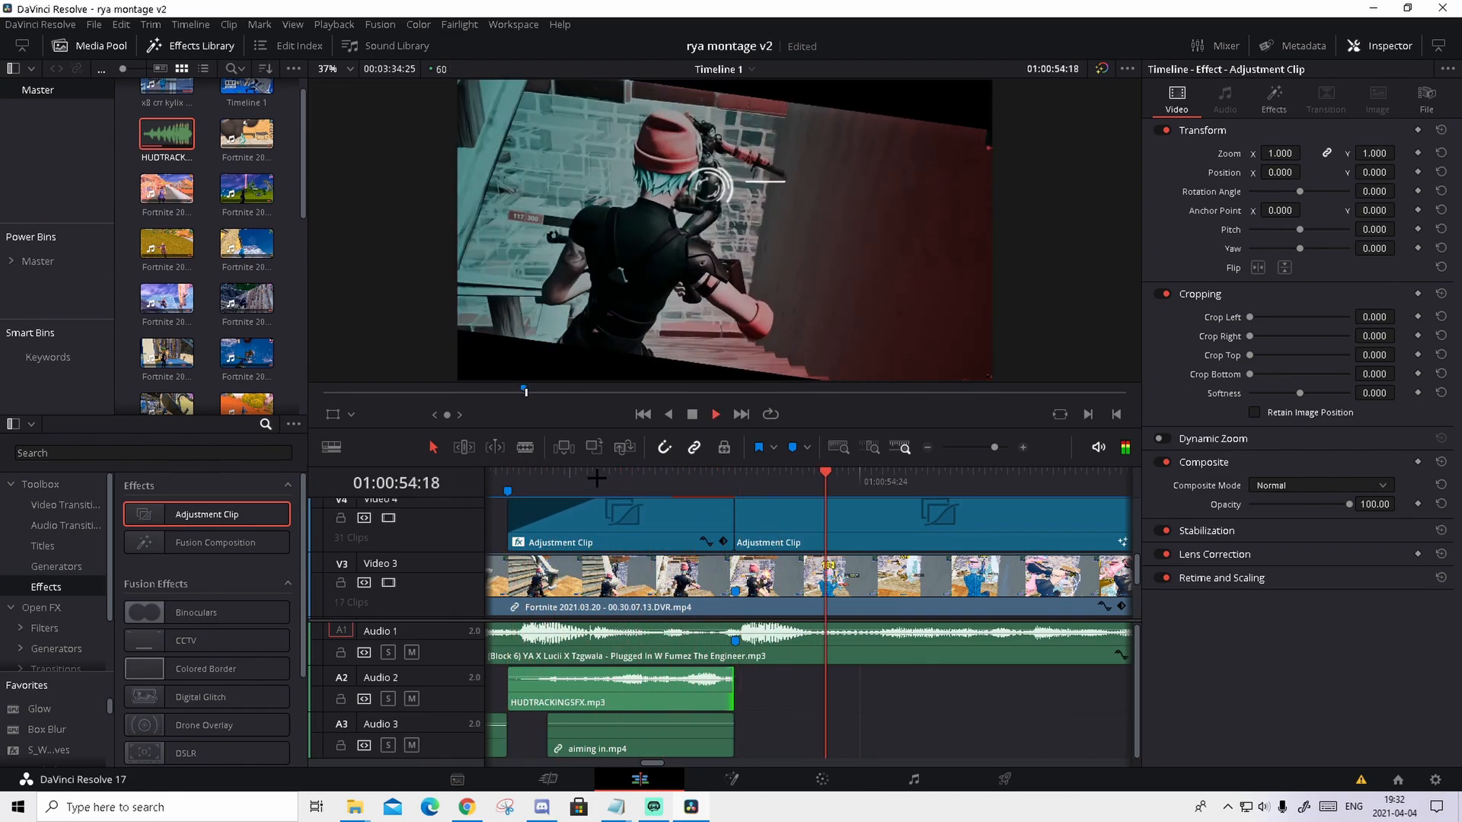
{"action": "left_click", "coordinate": [604, 475]}
{"action": "key", "text": "space"}
{"action": "left_click_drag", "start_coordinate": [691, 676], "coordinate": [690, 680]}
{"action": "left_click", "coordinate": [593, 470]}
{"action": "key", "text": "space"}
Play back the aiming section again to check the sound effect, and return the playhead to the marker at 01:00:53:22
{"action": "left_click", "coordinate": [529, 470]}
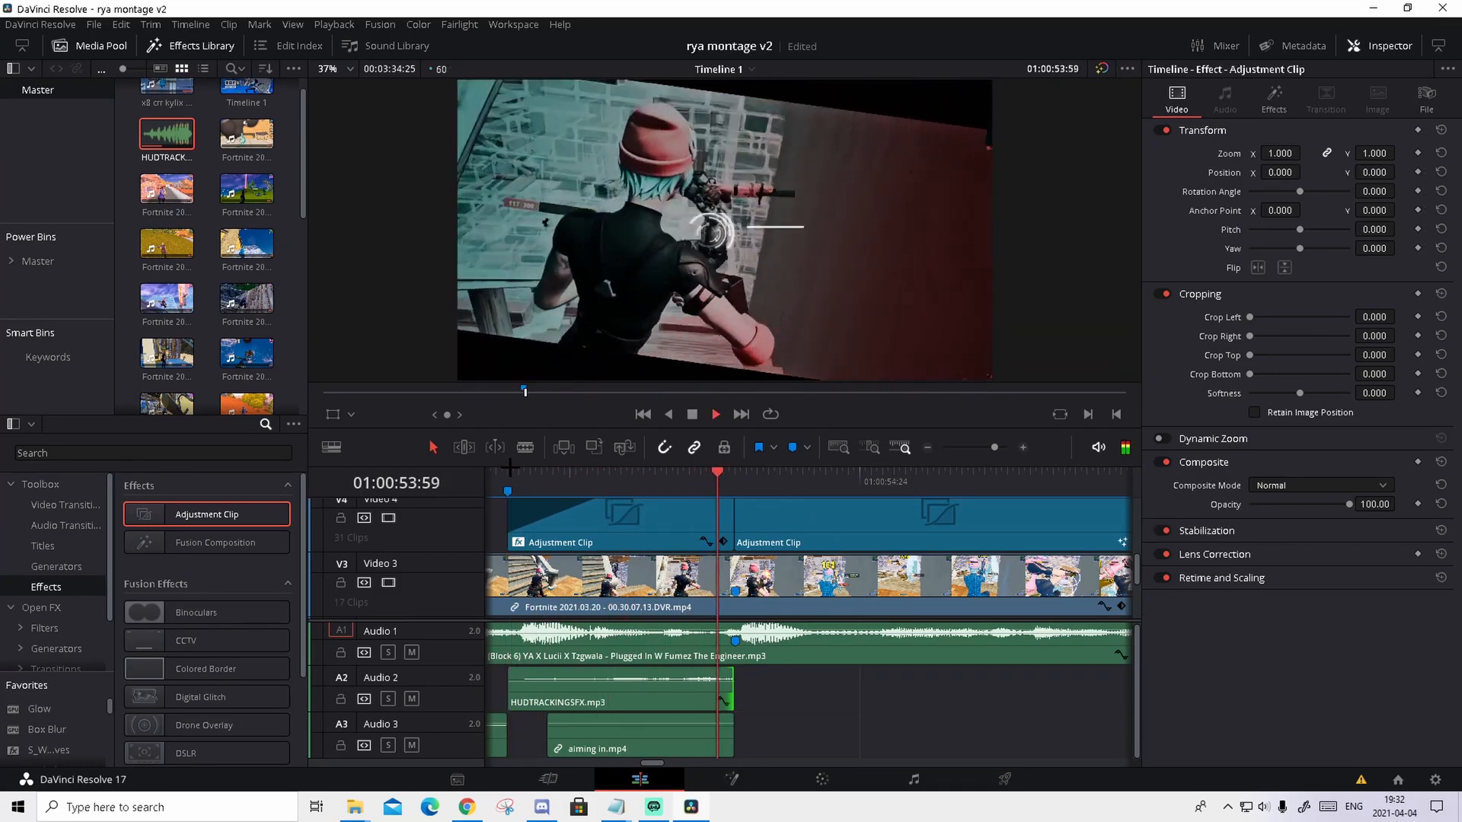
{"action": "left_click", "coordinate": [529, 470]}
{"action": "key", "text": "space"}
{"action": "mouse_move", "coordinate": [733, 470]}
{"action": "left_mouse_down"}
{"action": "mouse_move", "coordinate": [525, 466]}
{"action": "mouse_move", "coordinate": [512, 449]}
{"action": "left_mouse_up"}
{"action": "left_click", "coordinate": [988, 449]}
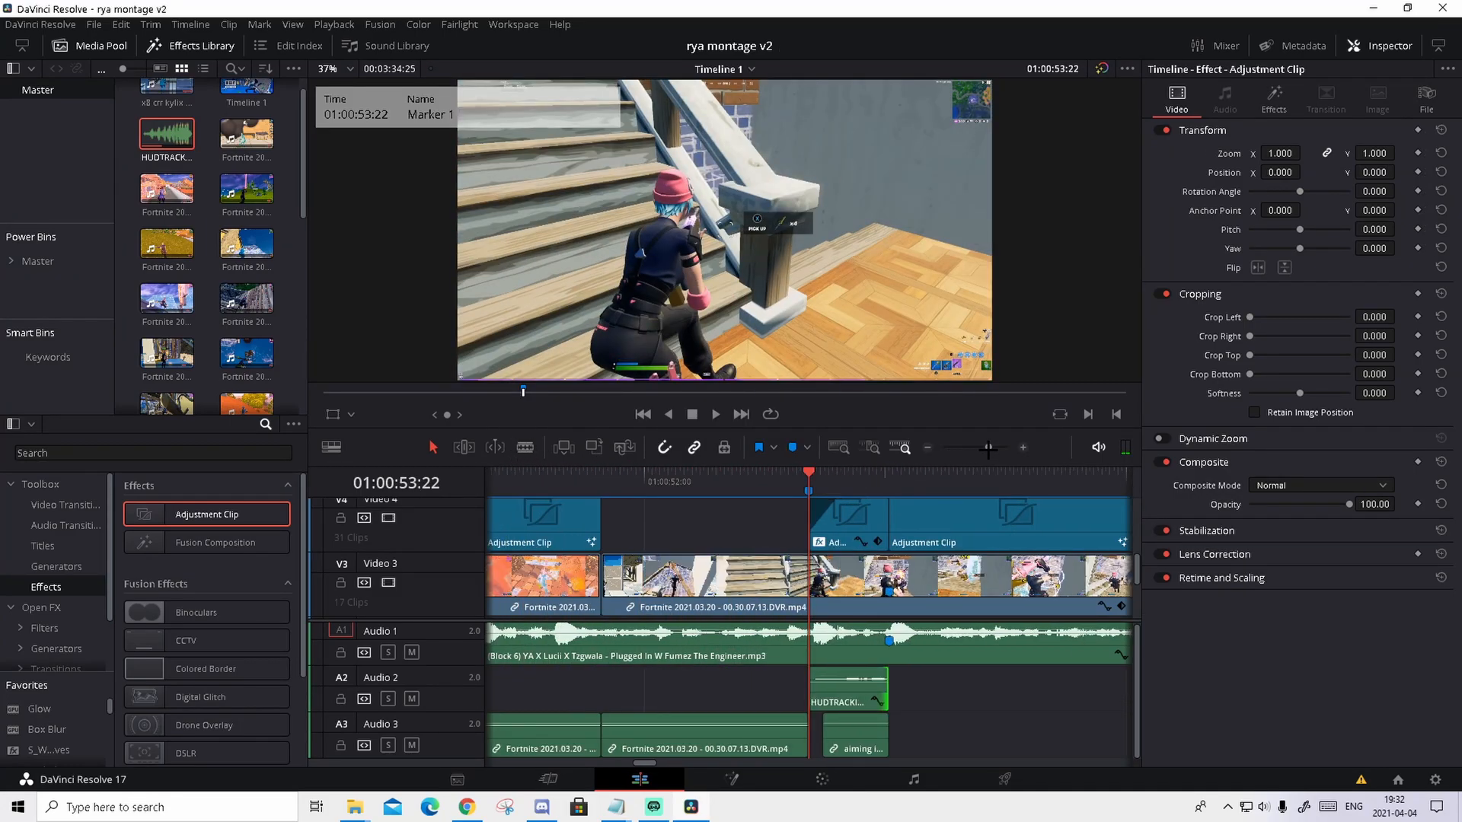